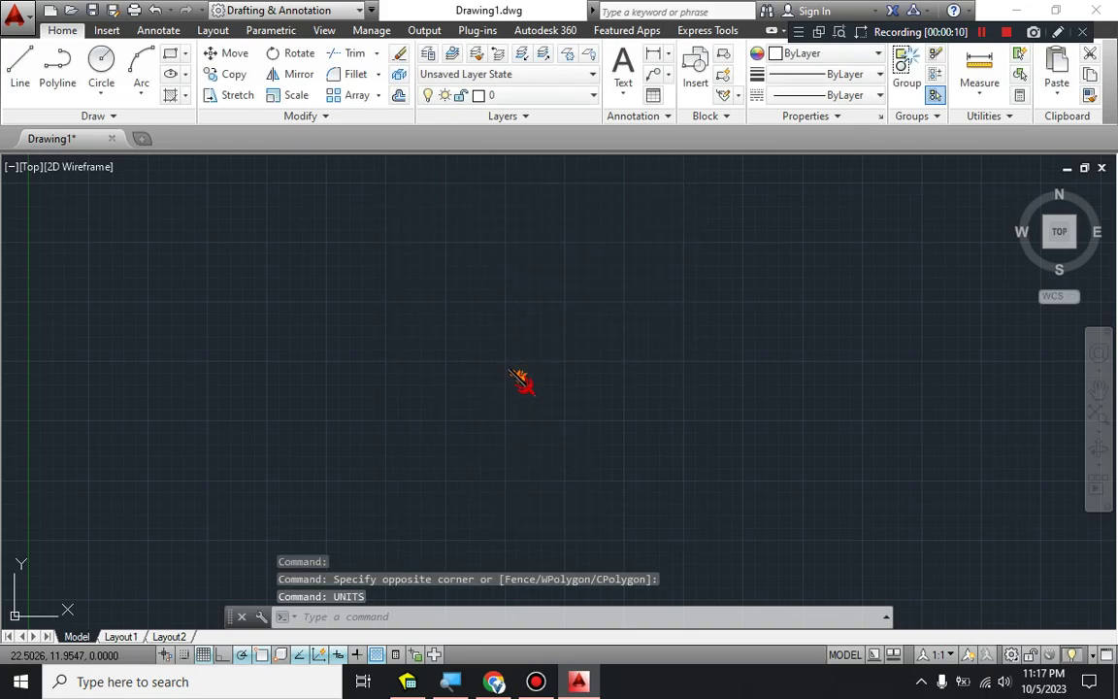
Draw a circle with a radius of 5 in the middle of the empty drawing area
text(c)
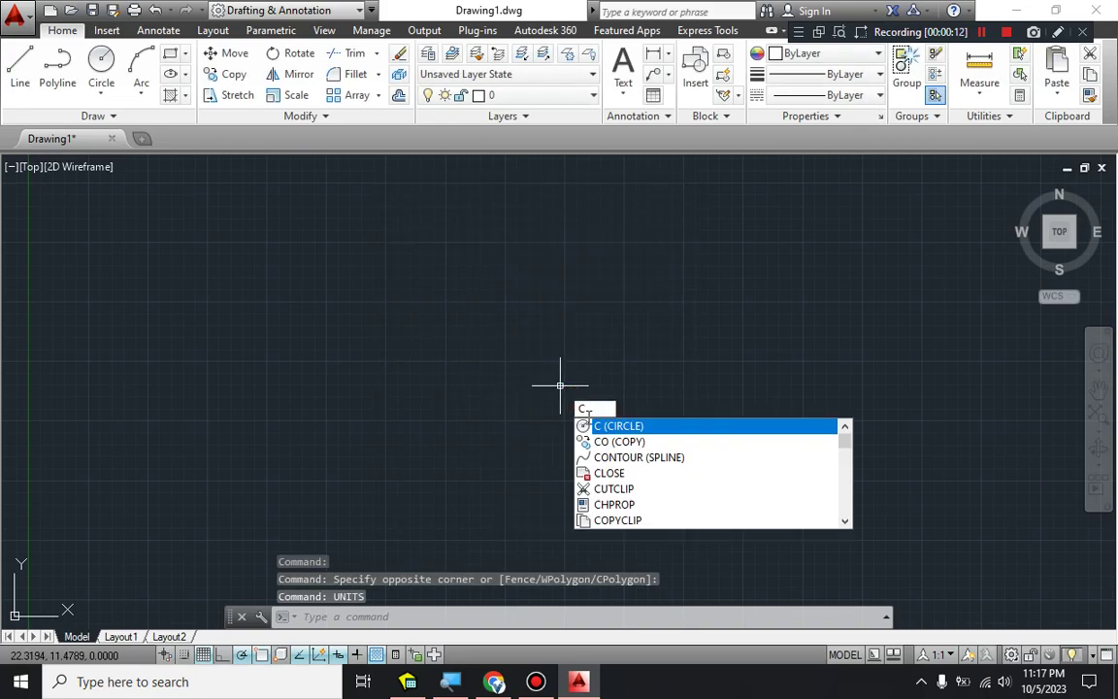
key(Return)
click(490, 345)
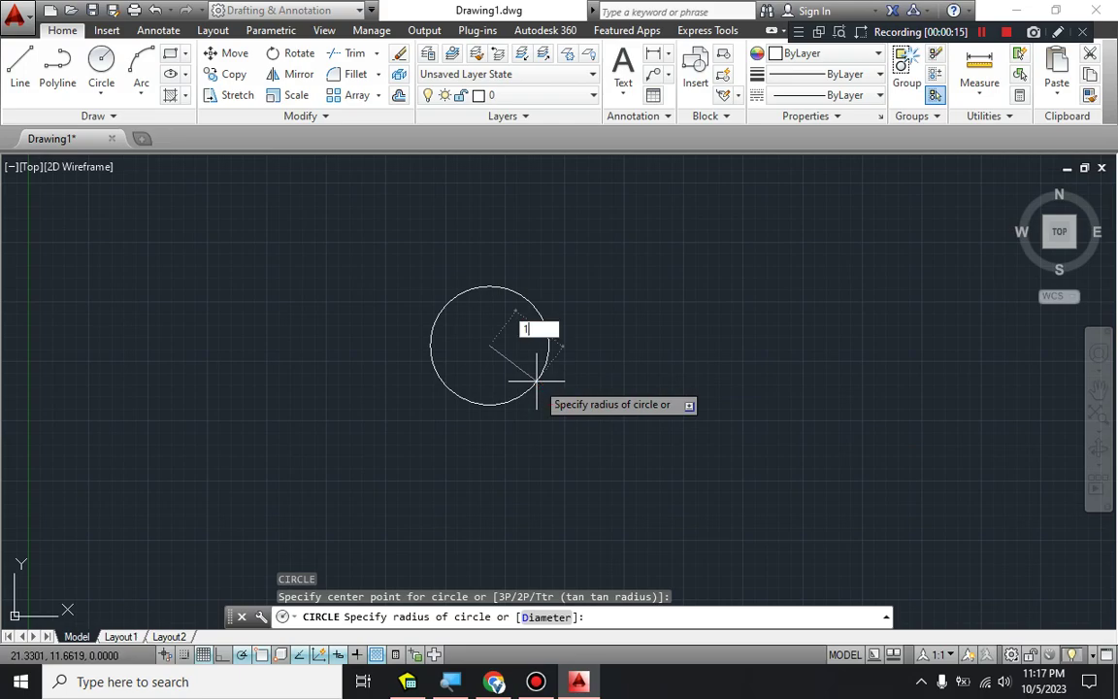
key(Return)
Draw a vertical line from the circle's center up to its top quadrant
scroll(511, 318, up, 4)
scroll(549, 354, down, 2)
middle_drag(550, 355, 541, 382)
scroll(540, 383, down, 2)
text(l)
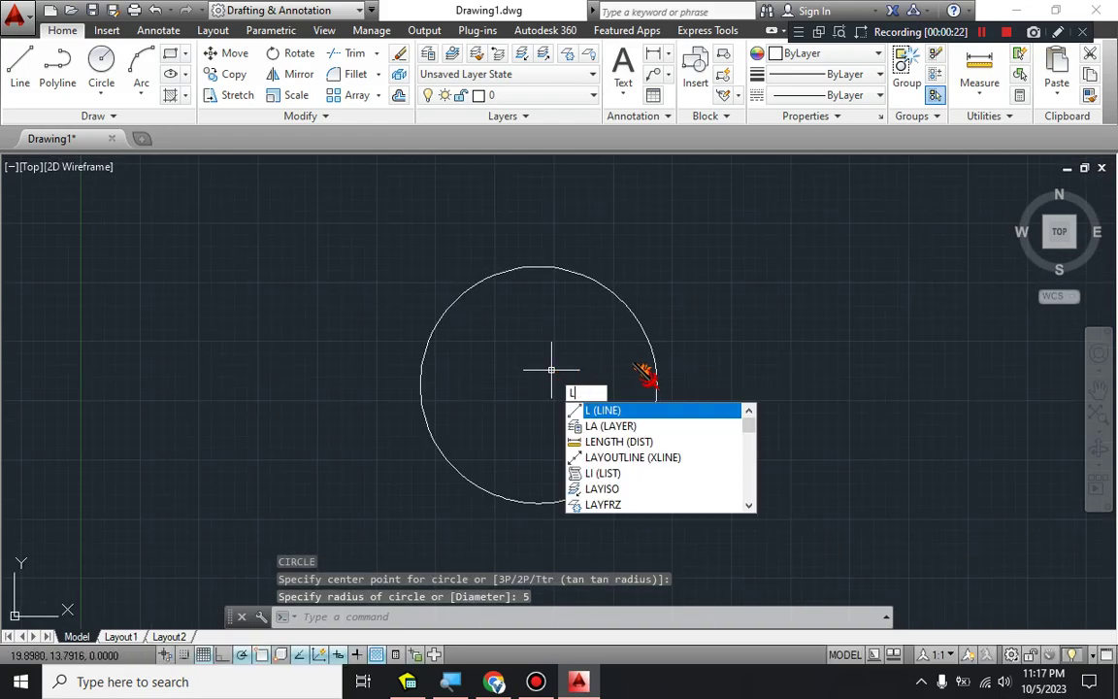
key(Return)
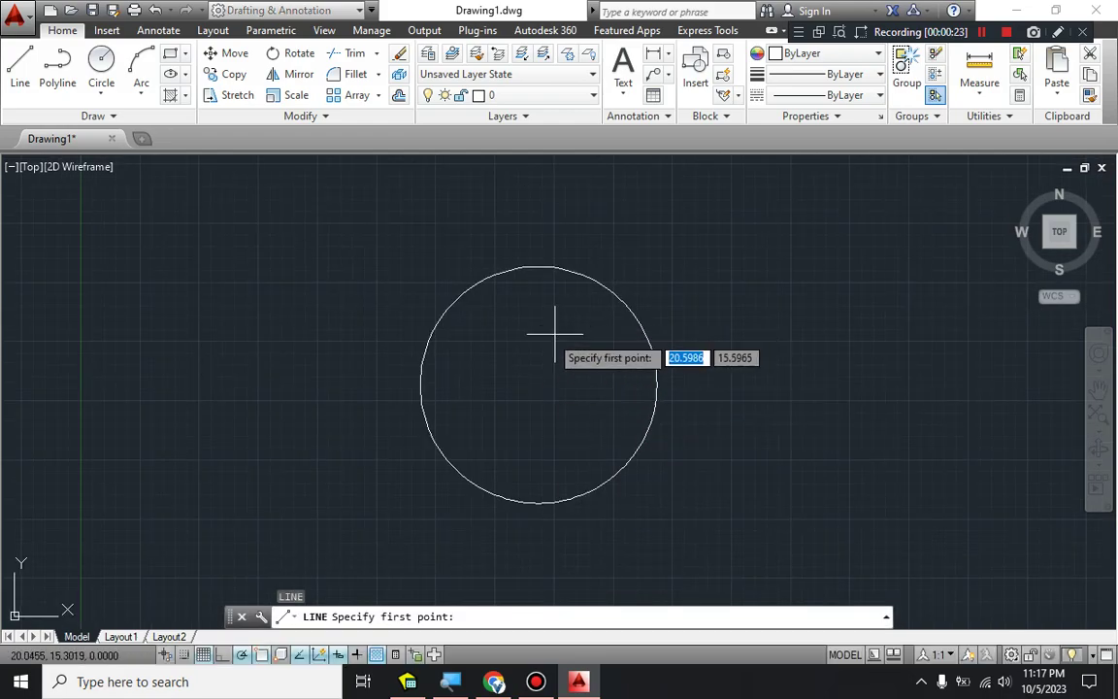
click(538, 384)
click(539, 267)
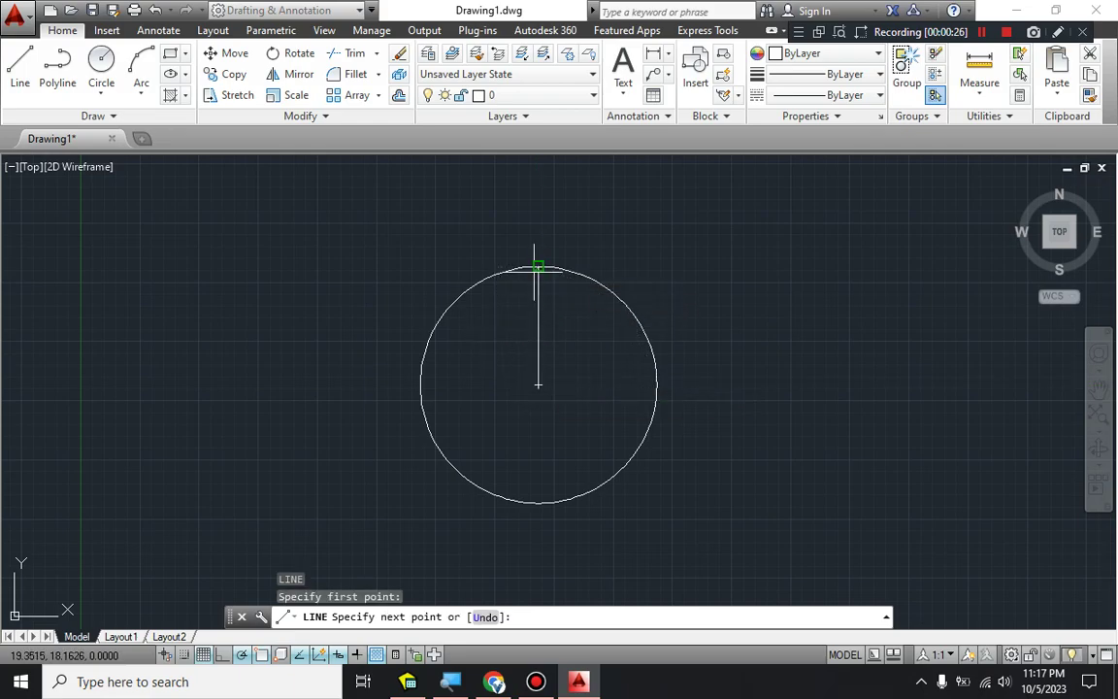
key(Escape)
Move the vertical line 3 units horizontally to the right, using its lower endpoint as the base point
click(552, 344)
click(530, 323)
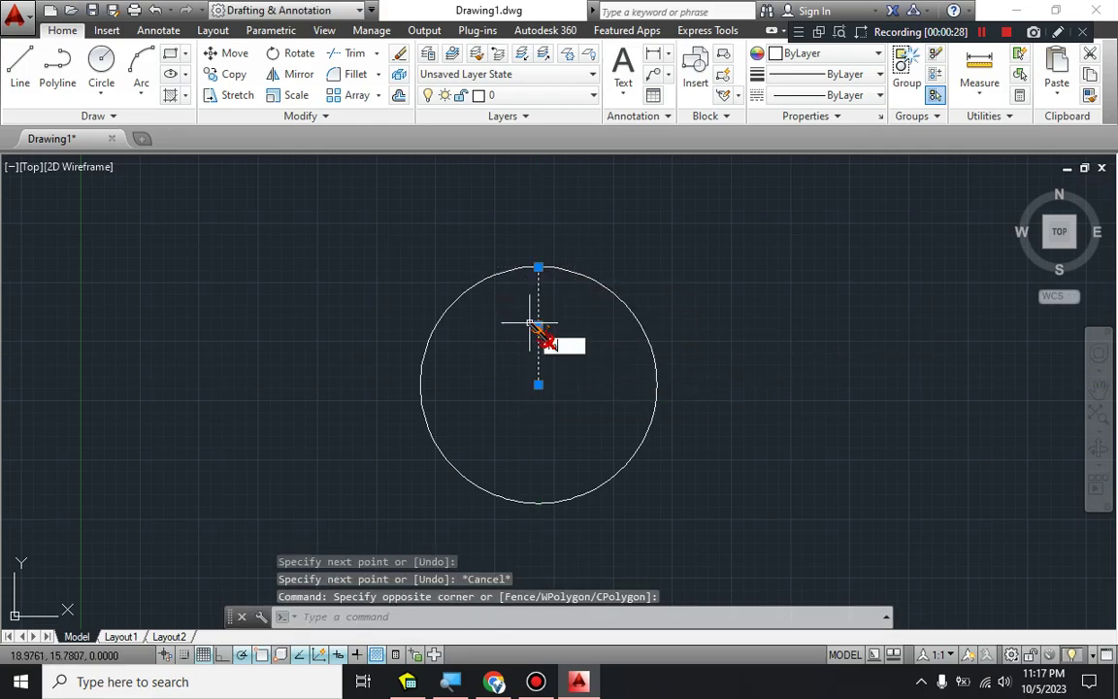
text(m)
key(Return)
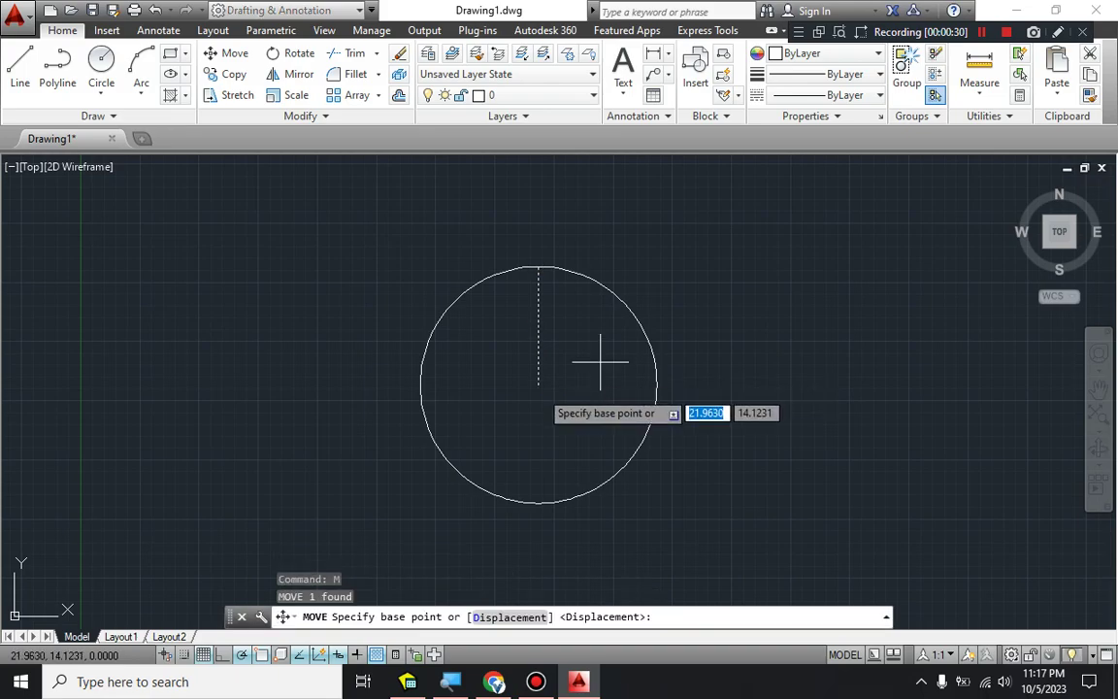
click(538, 385)
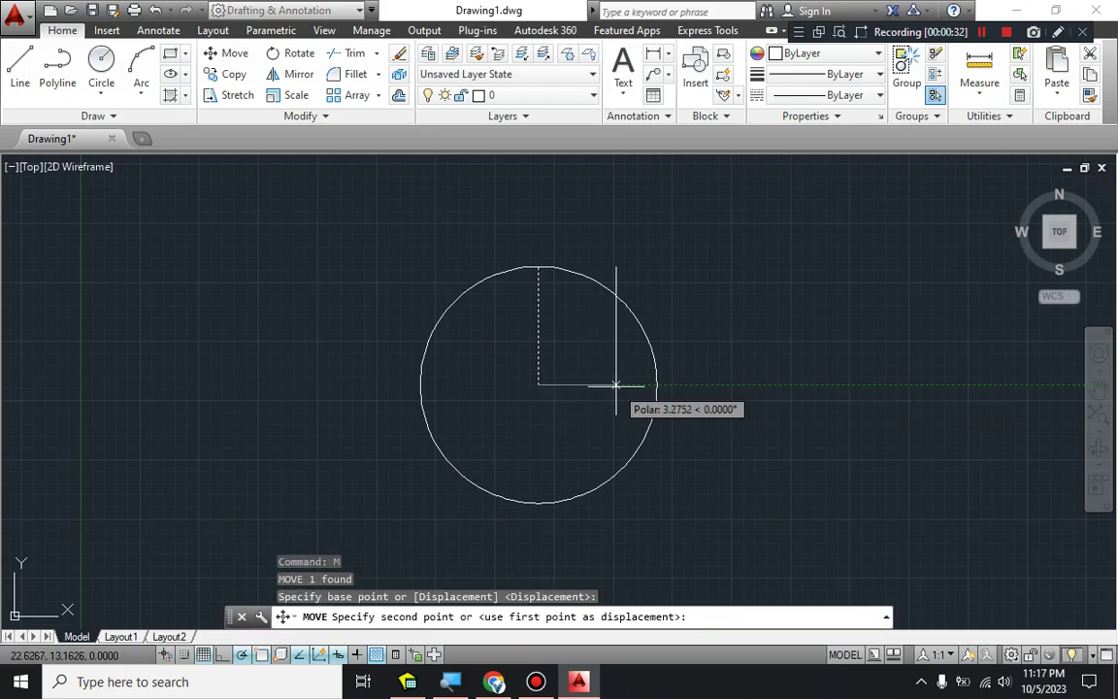
text(3)
key(Return)
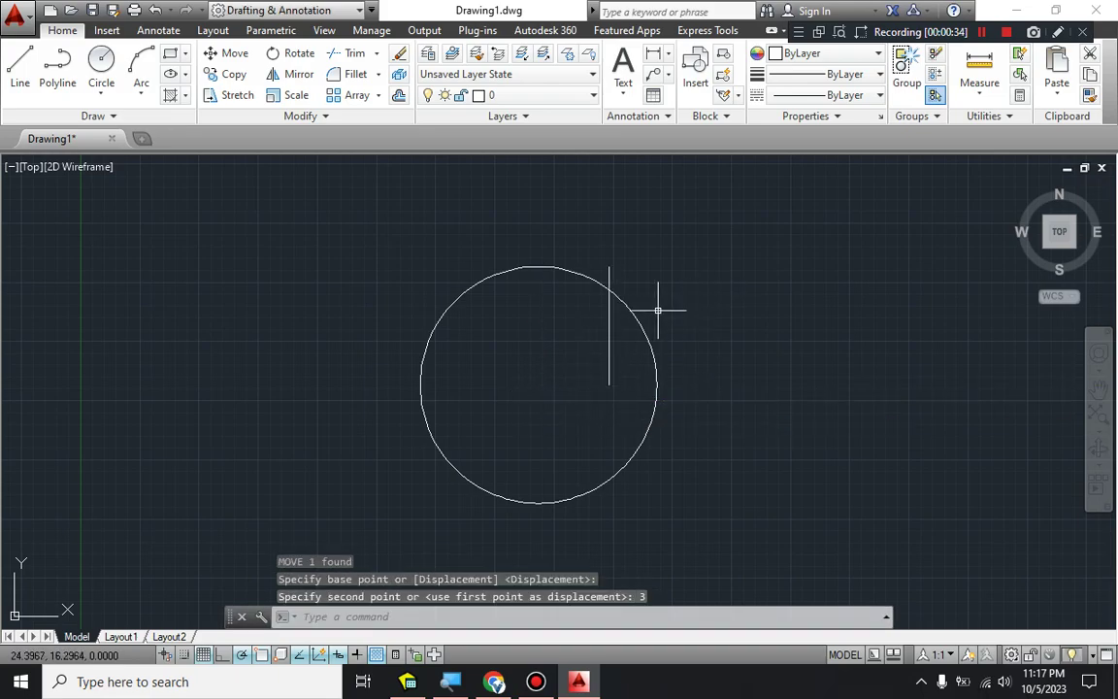
Draw a line from the circle's center to the point where the offset vertical line crosses the circle
text(L)
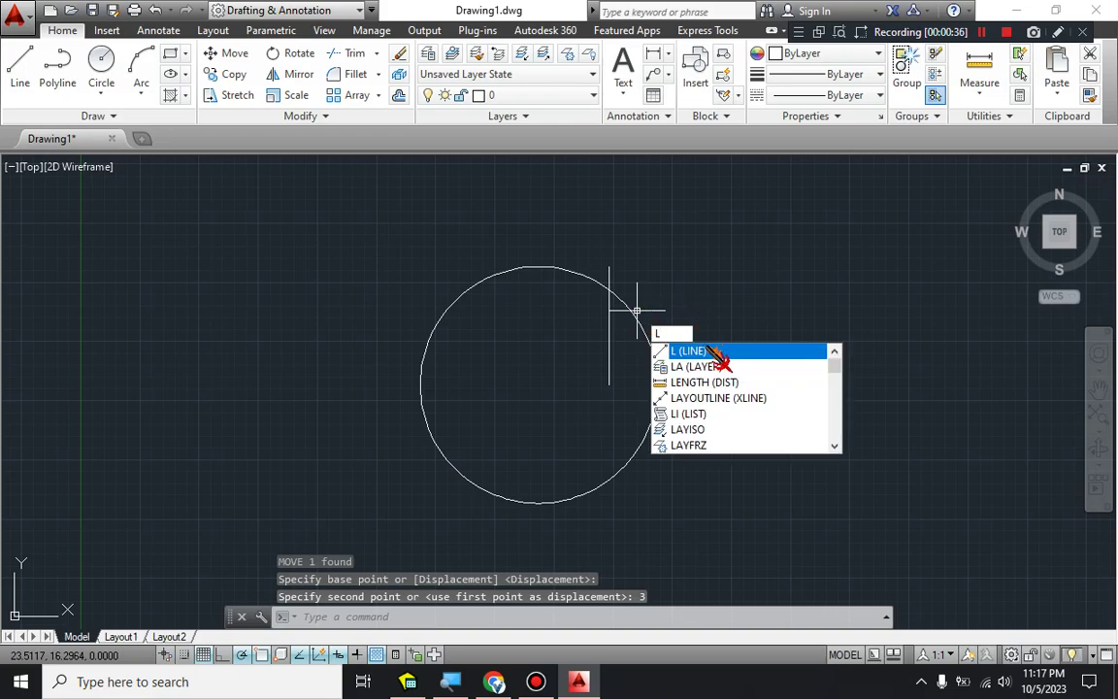
key(Return)
click(539, 385)
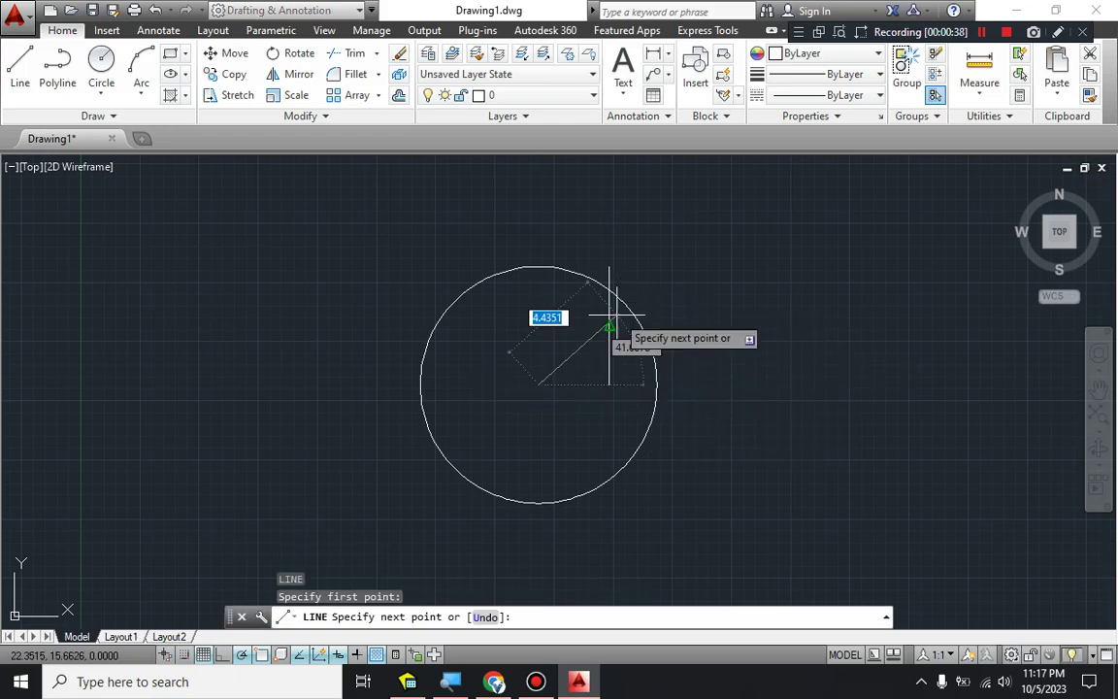
click(609, 292)
key(Escape)
Stretch the inclined line's outer endpoint 13 units beyond the circle along the line's own direction
middle_drag(669, 305, 611, 328)
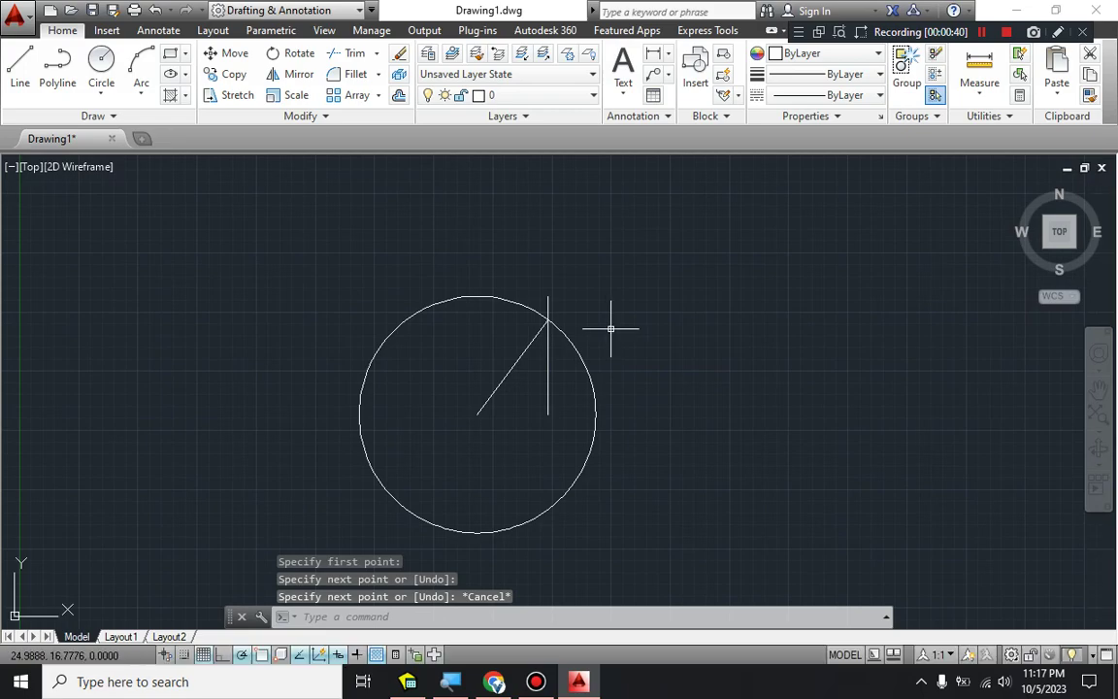
click(548, 320)
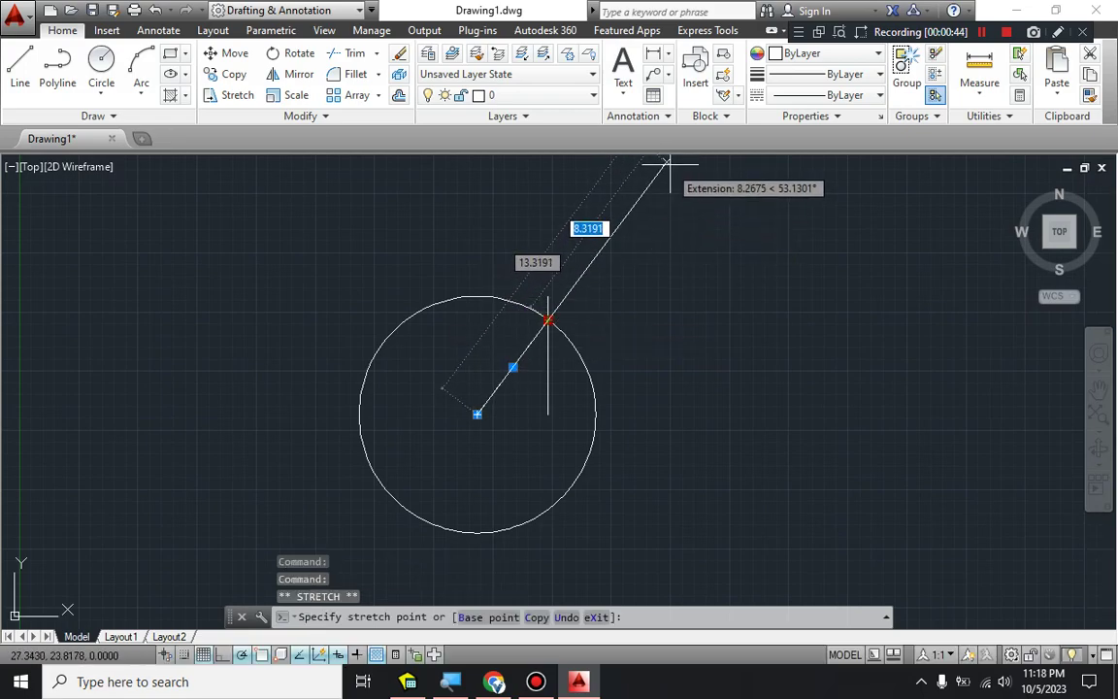
middle_drag(668, 162, 578, 301)
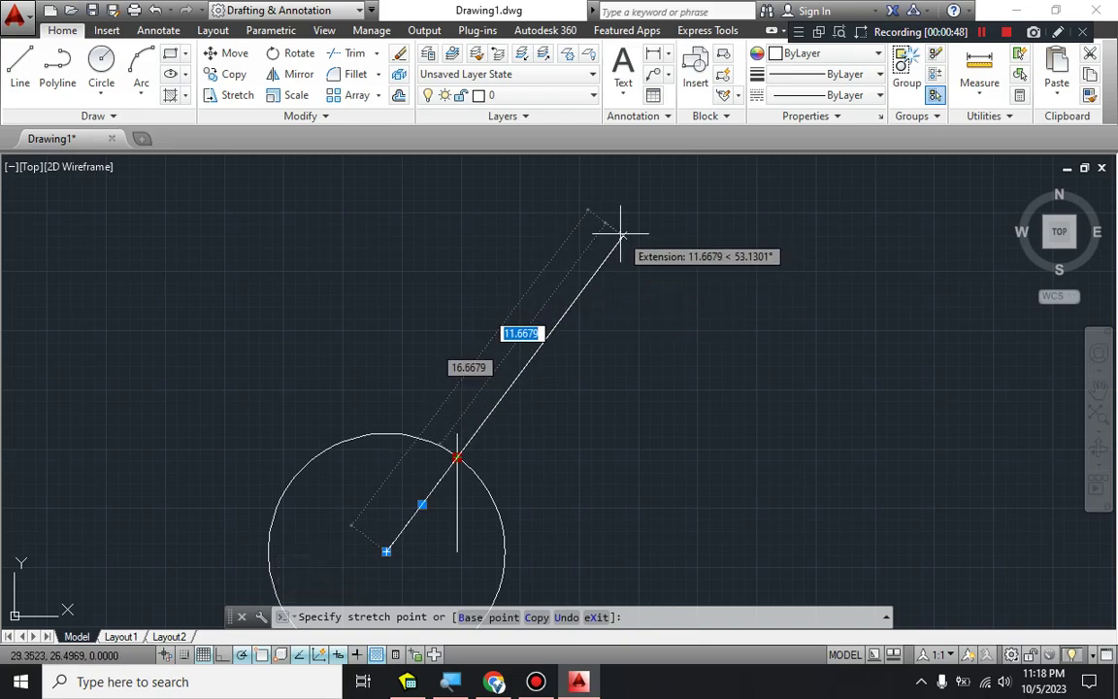
text(13)
key(Return)
key(Escape)
Create a polar array of the inclined line around the circle's center
scroll(607, 393, down, 2)
middle_drag(608, 393, 600, 371)
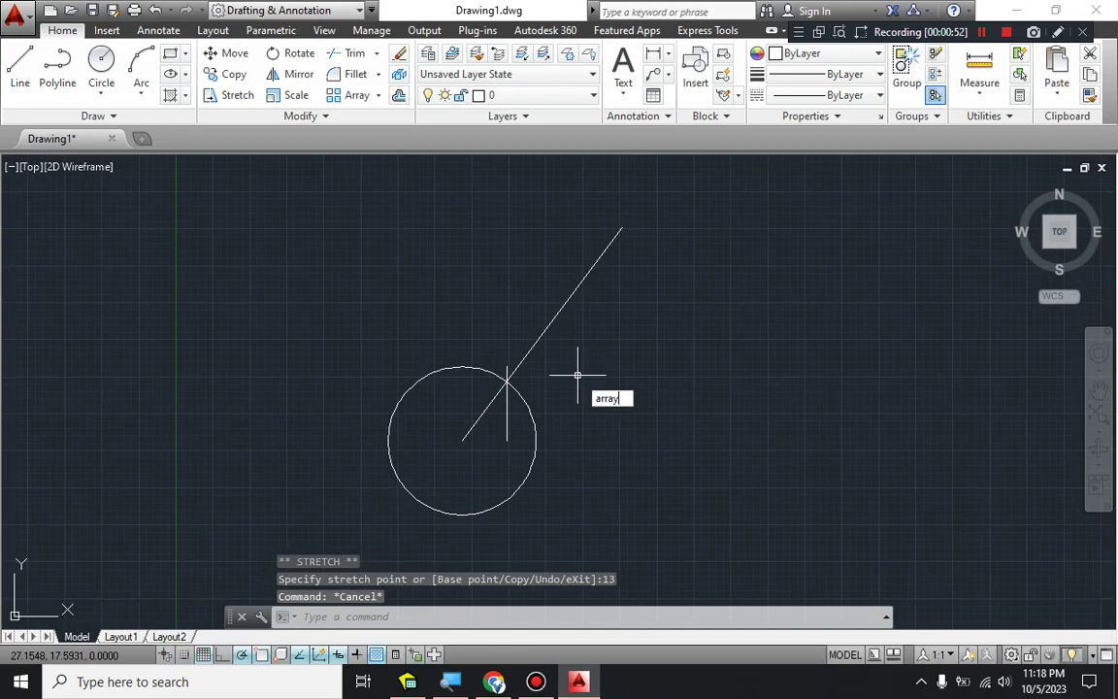
key(Return)
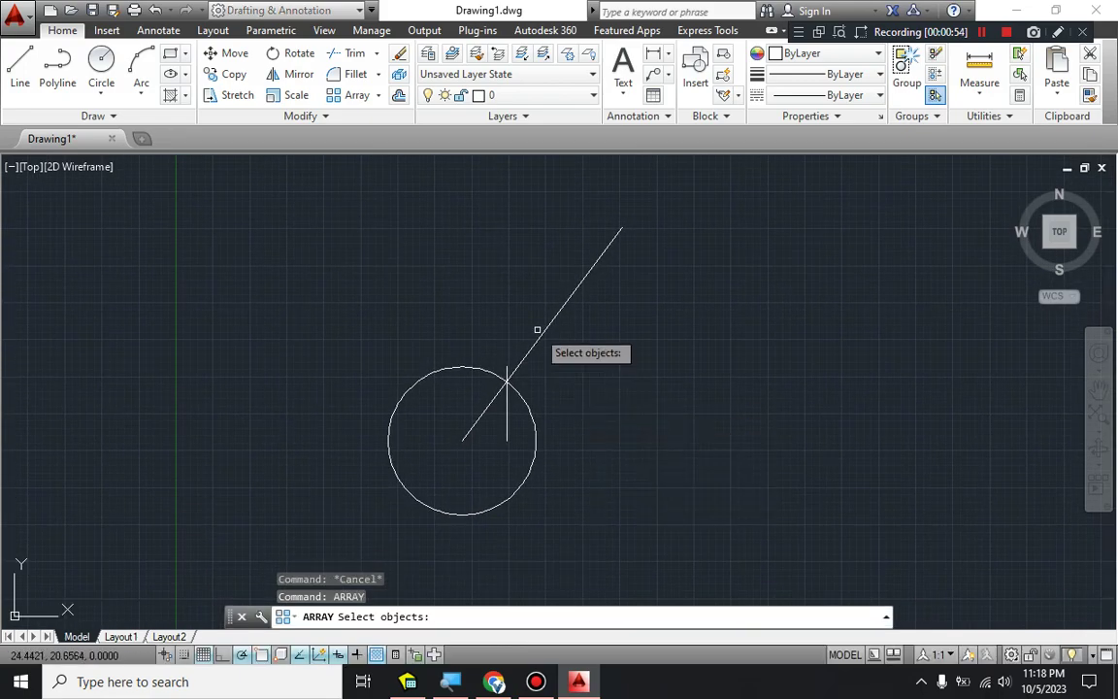
click(544, 330)
key(Return)
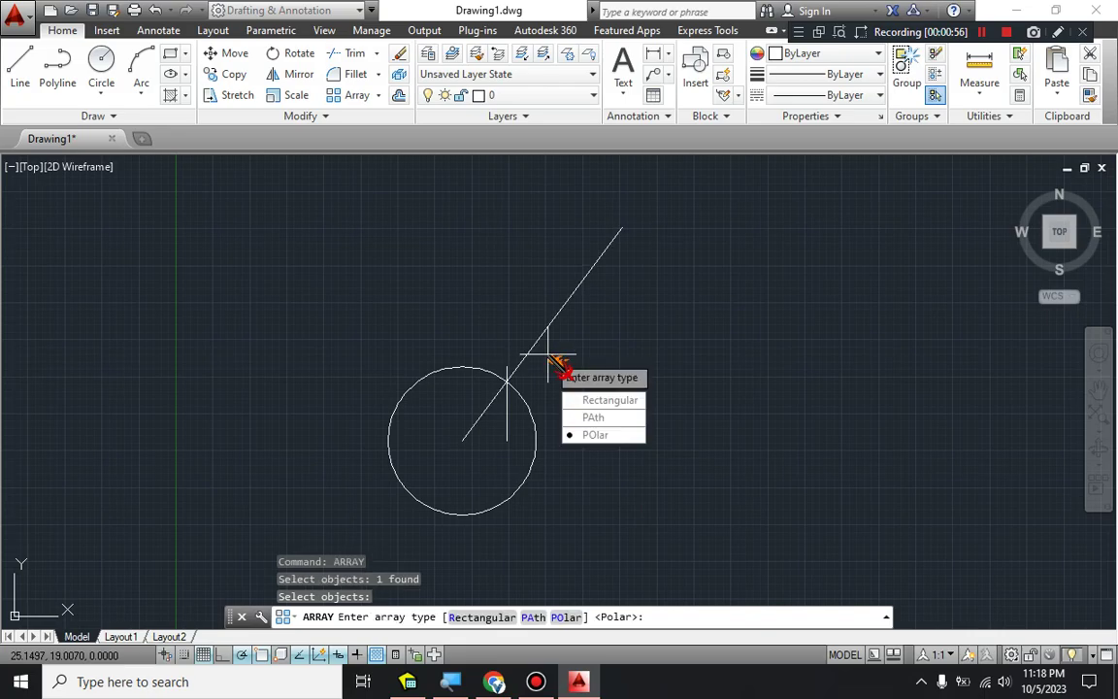
click(595, 435)
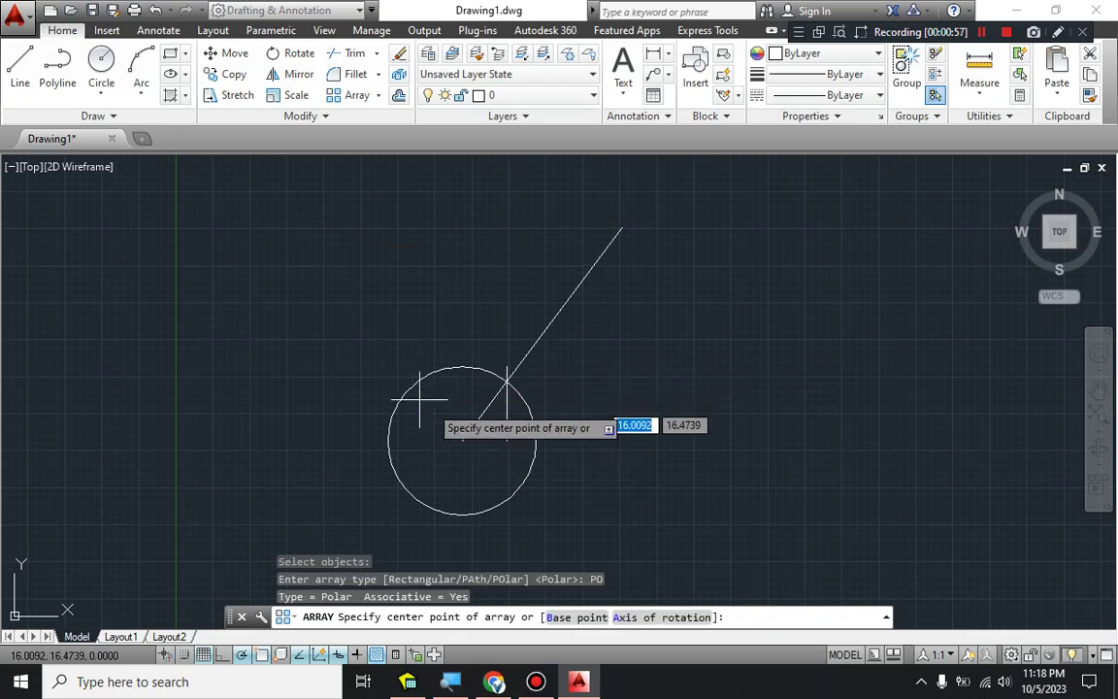
click(462, 441)
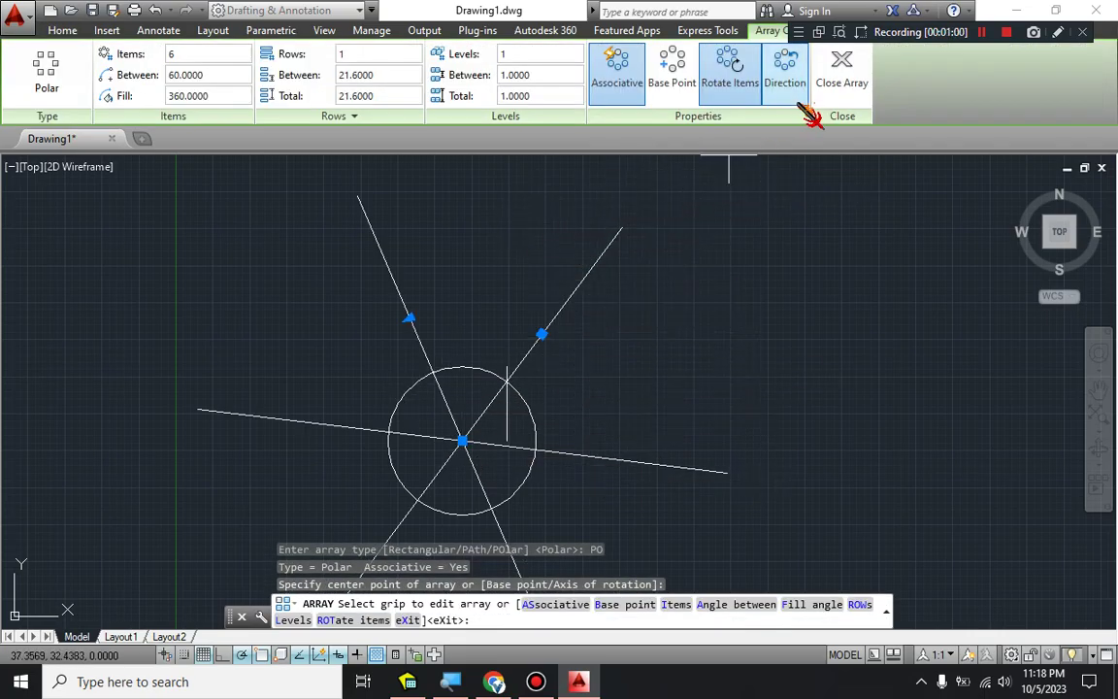
Reverse the polar array's direction to clockwise, set its fill angle to 72 degrees and finish the array
click(805, 84)
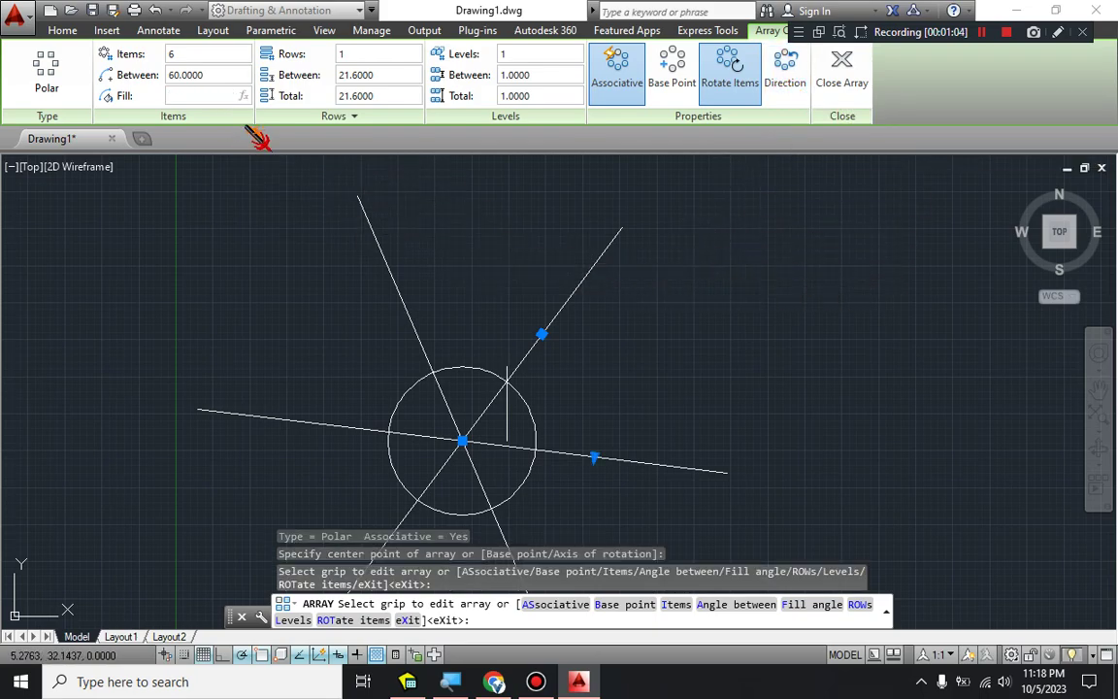
key(Return)
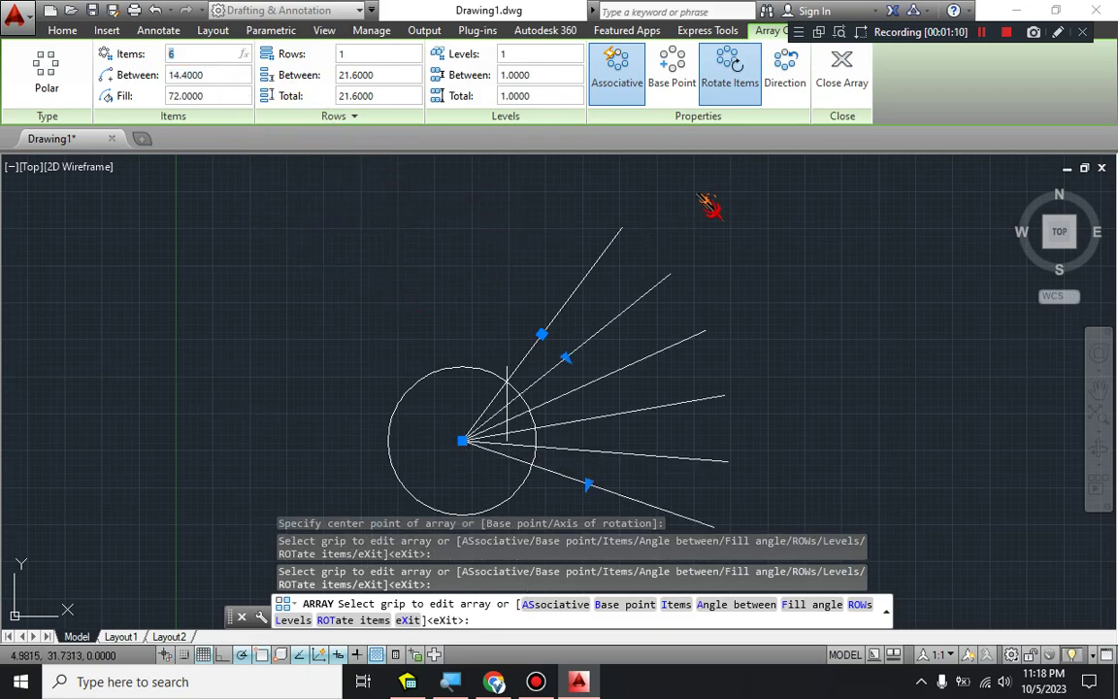
click(843, 82)
Switch to the handwritten notes image in the browser, check the Uniform Acceleration displacement values and return to the AutoCAD drawing
scroll(729, 317, up, 2)
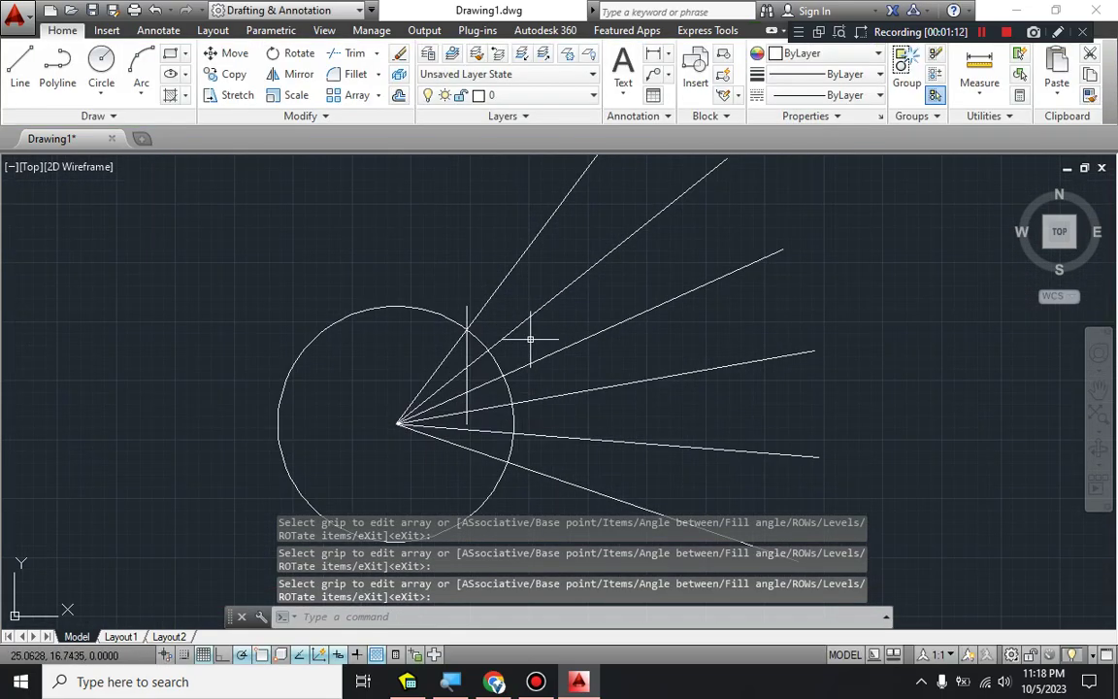
key(alt+Tab)
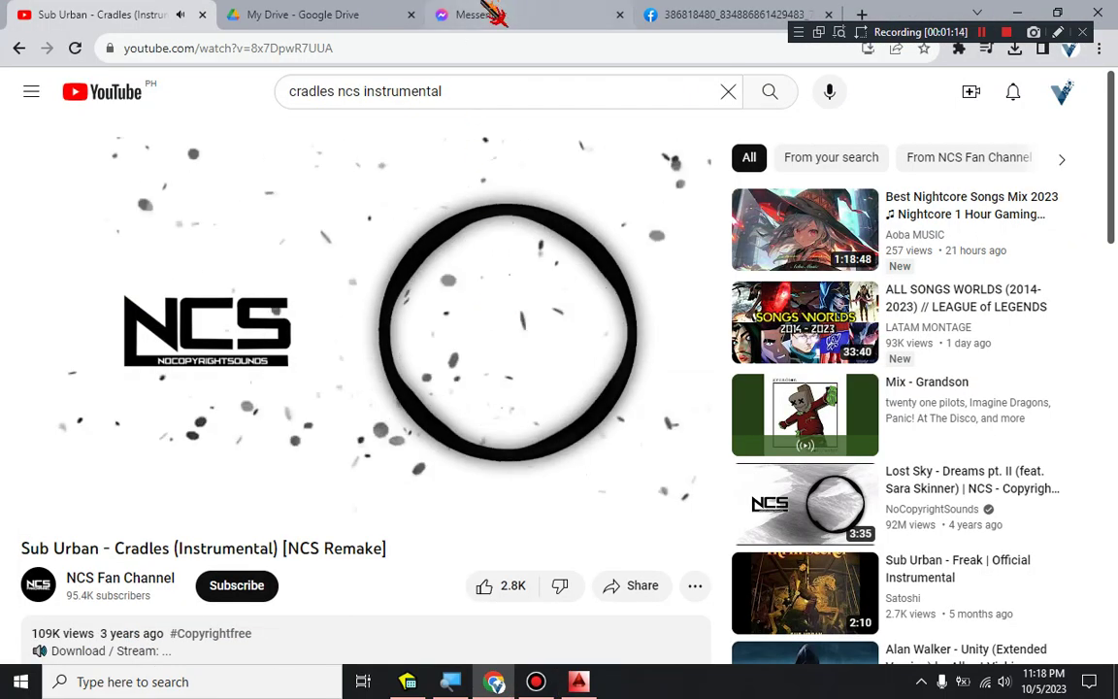
click(493, 13)
click(722, 14)
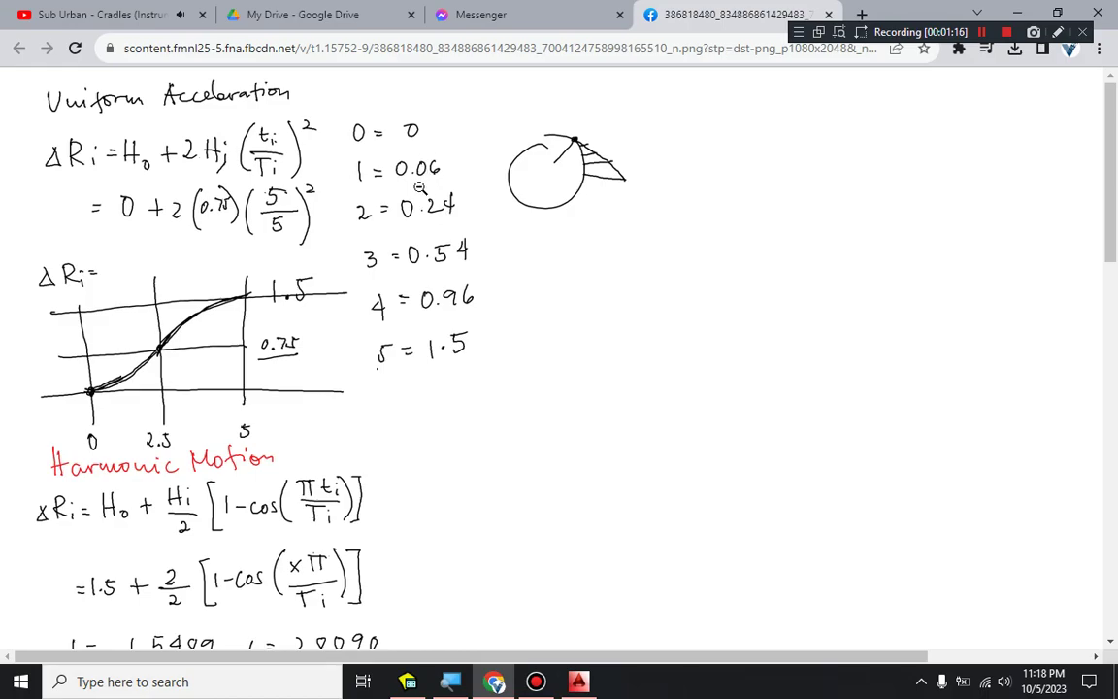
key(alt+Tab)
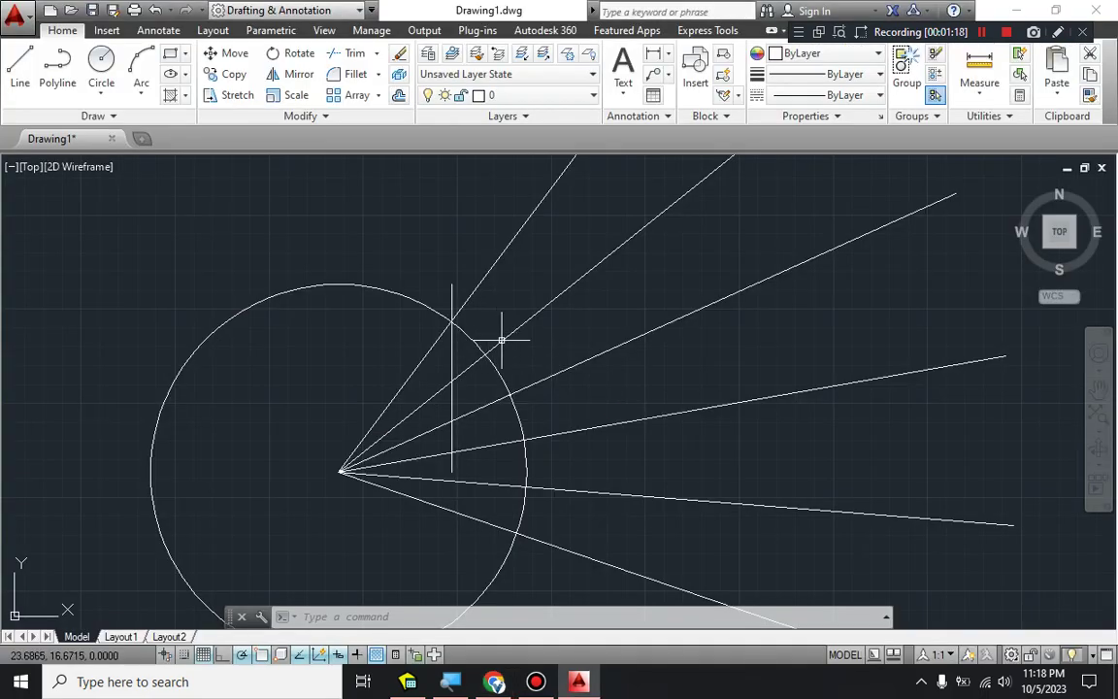
Draw a 0.06 long line outward along the second ray from the top, starting where the ray crosses the circle
key(l)
key(Return)
scroll(563, 311, down, 4)
scroll(435, 410, up, 2)
click(411, 418)
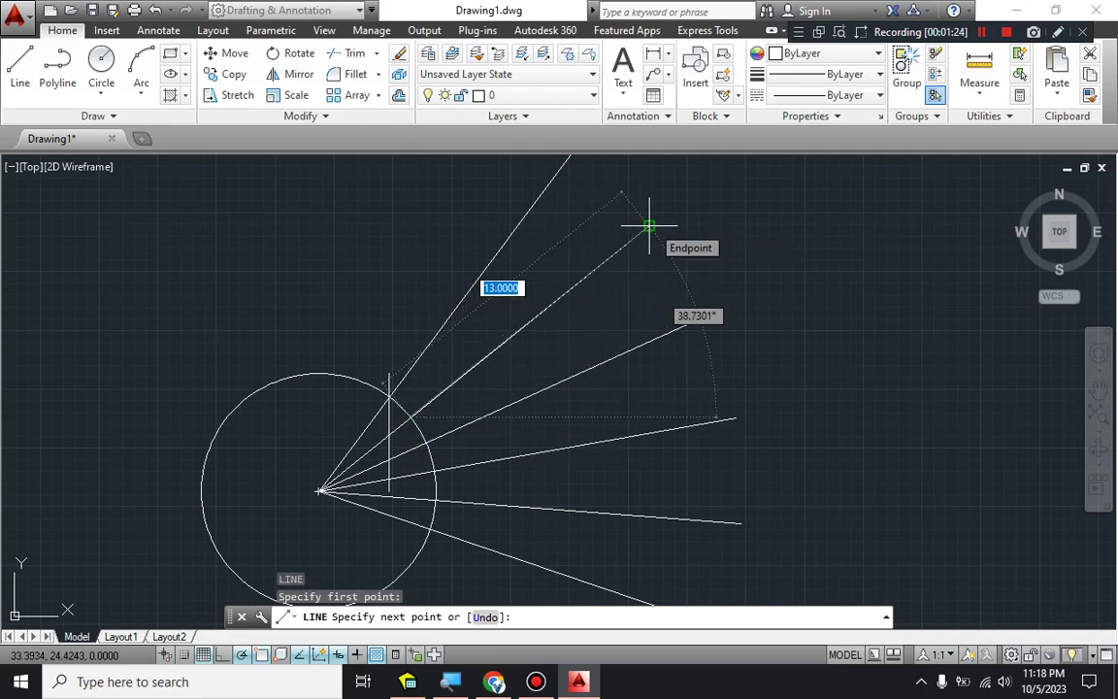
text(.06)
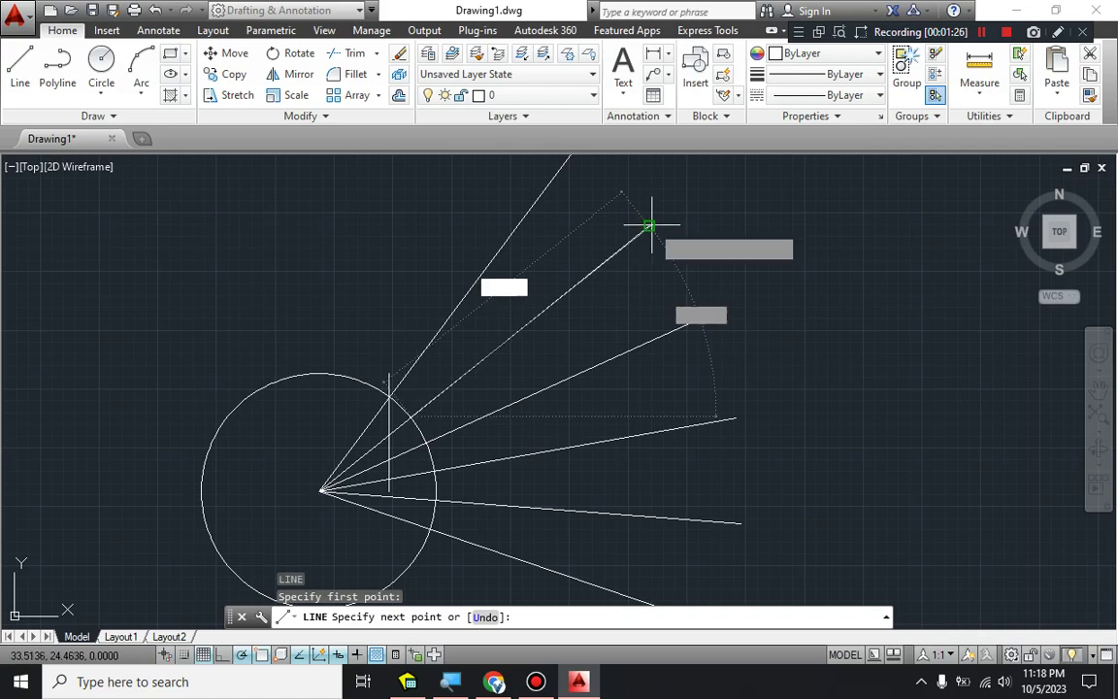
key(Return)
key(Escape)
click(652, 226)
key(Escape)
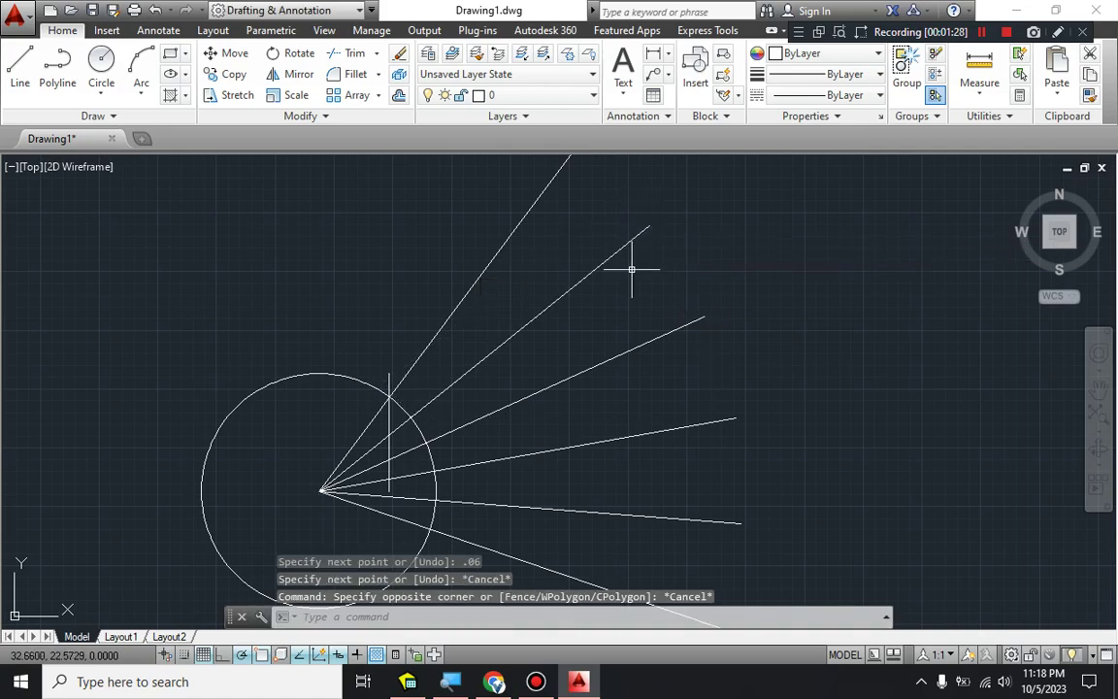
Check the notes and draw a 0.24 long line outward along the third ray, starting where it crosses the circle
scroll(486, 433, up, 2)
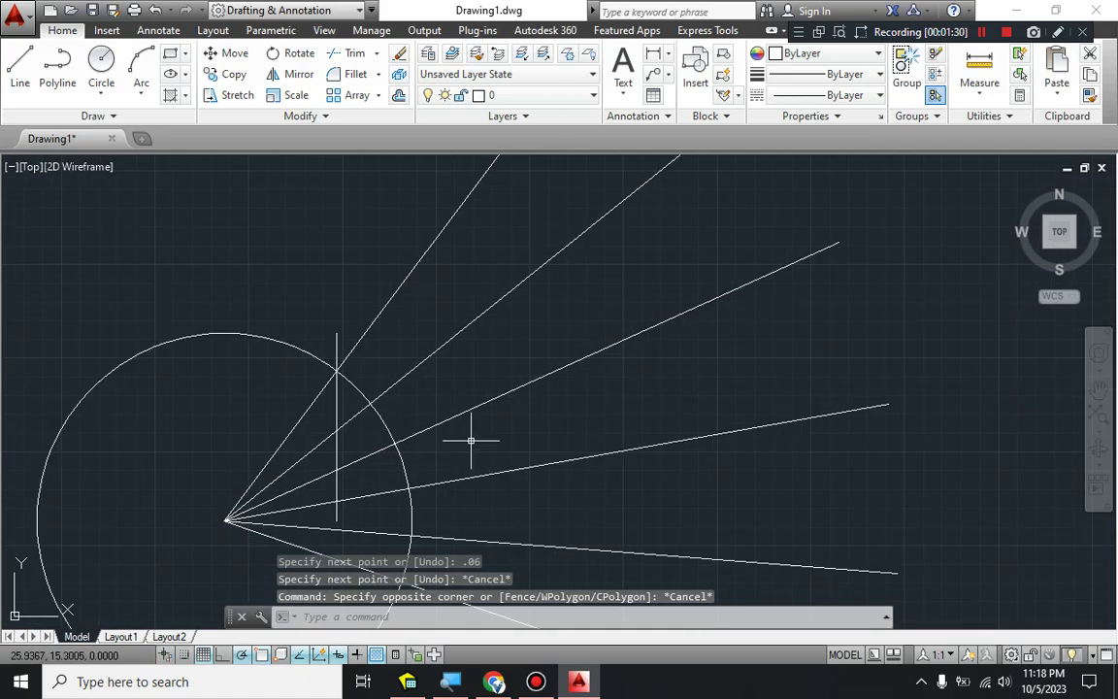
key(alt+Tab)
key(alt+Tab)
text(l)
key(Return)
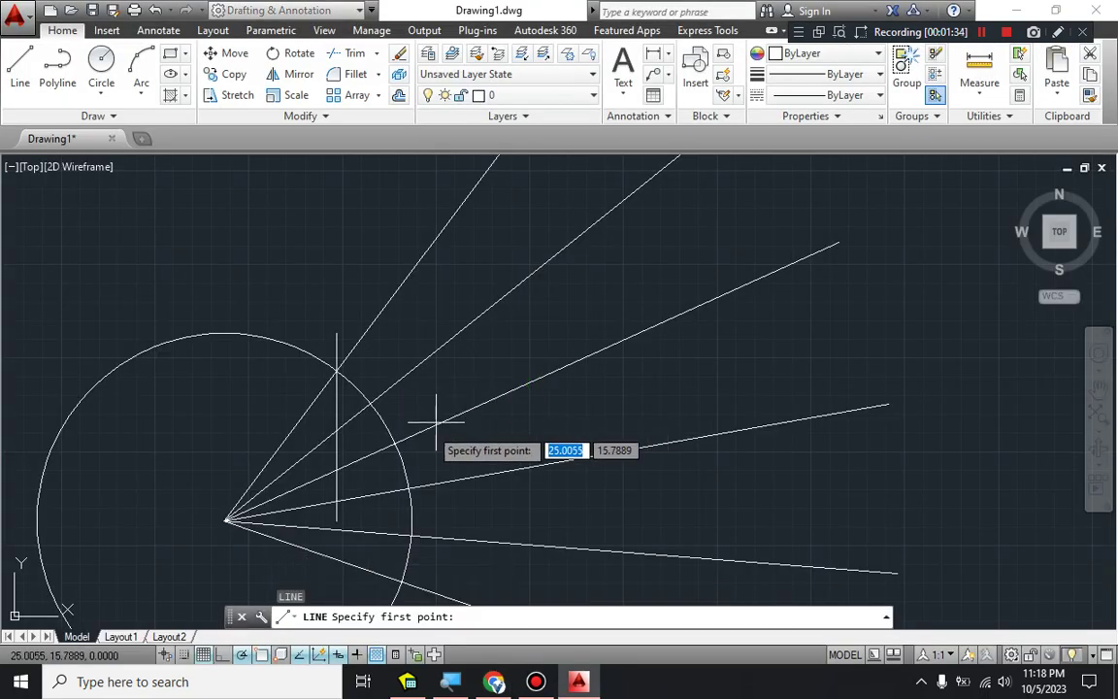
click(394, 444)
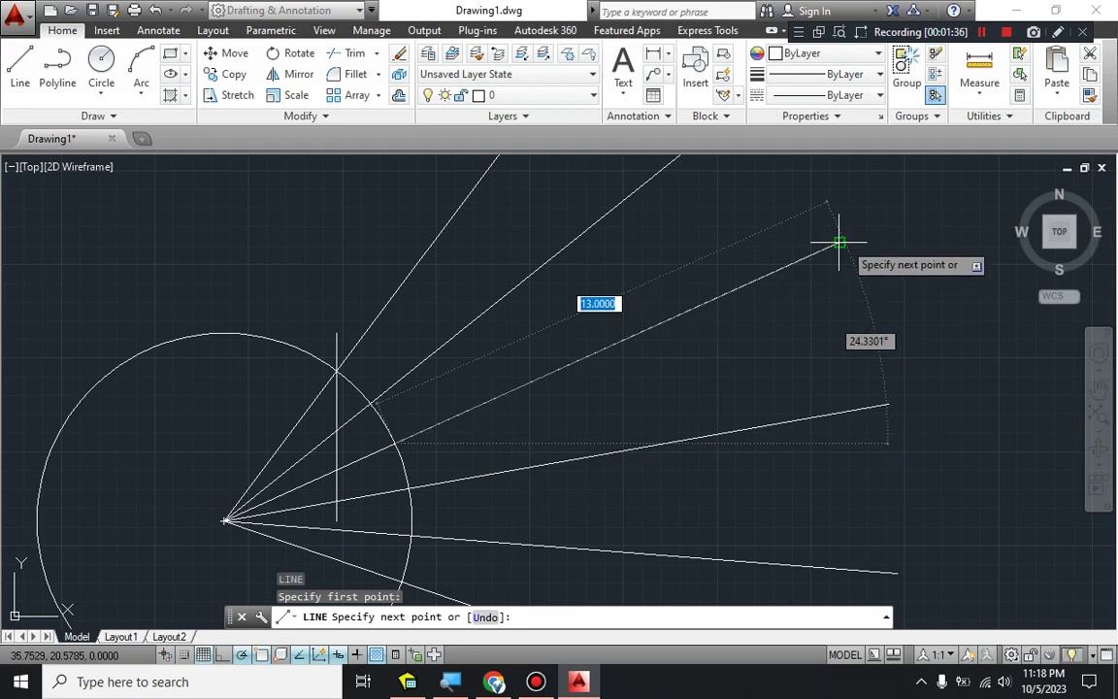
text(24)
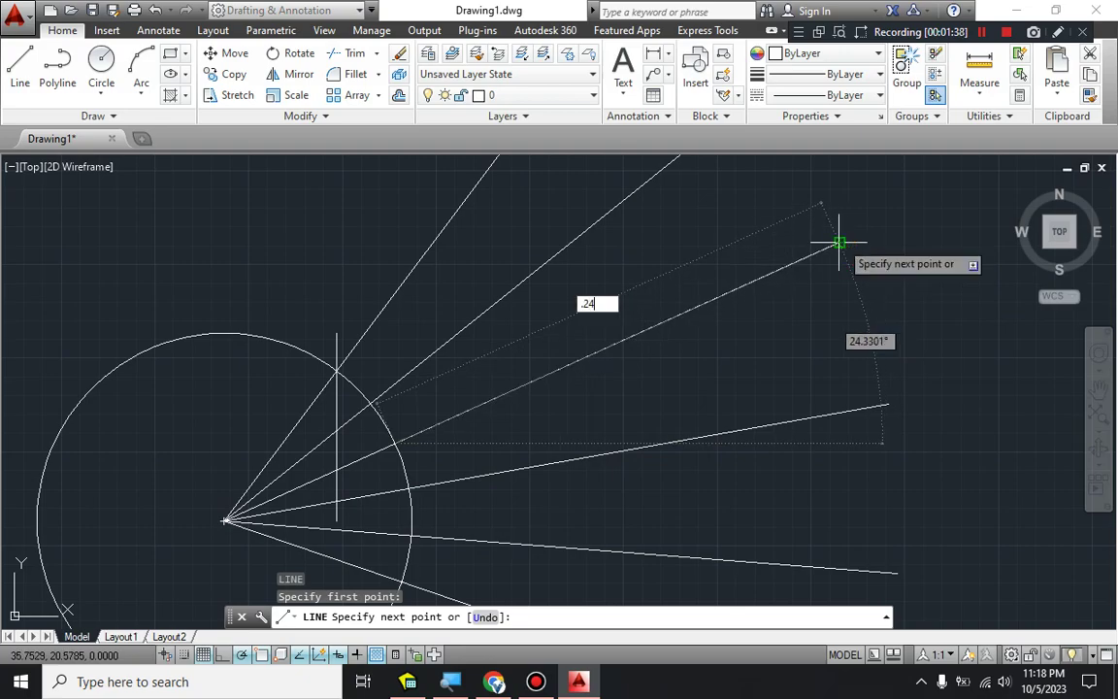
key(Return)
key(Escape)
Check the notes and draw a 0.54 long line outward along the fourth ray, starting where it crosses the circle
middle_drag(589, 469, 548, 354)
key(alt+Tab)
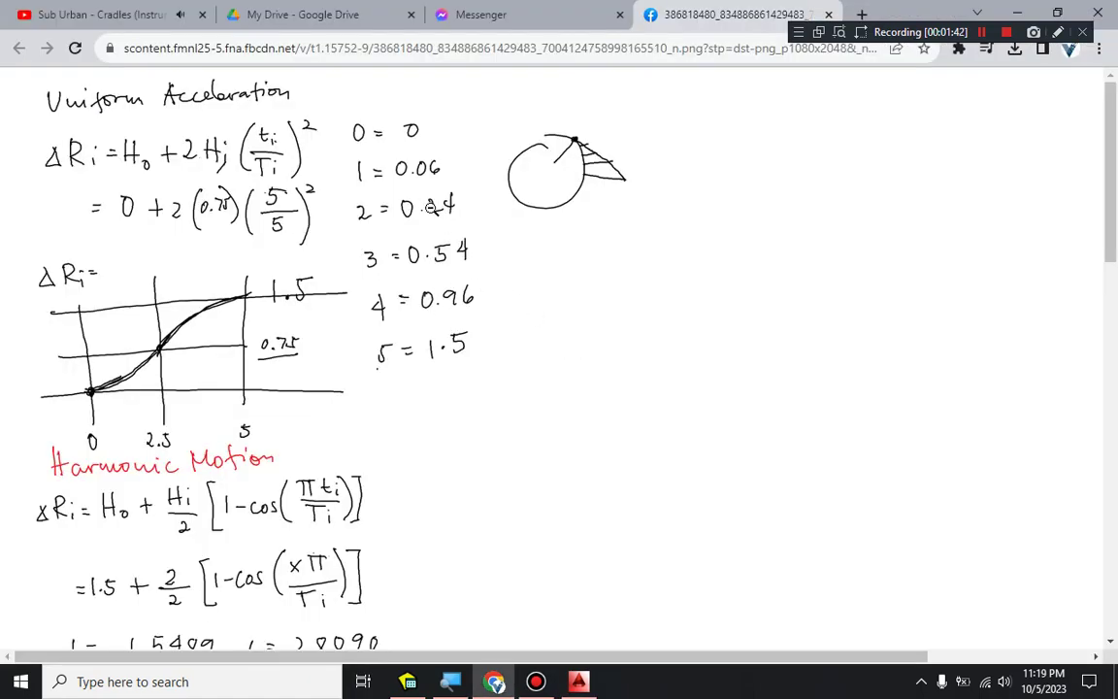
key(alt+Tab)
text(l)
key(Return)
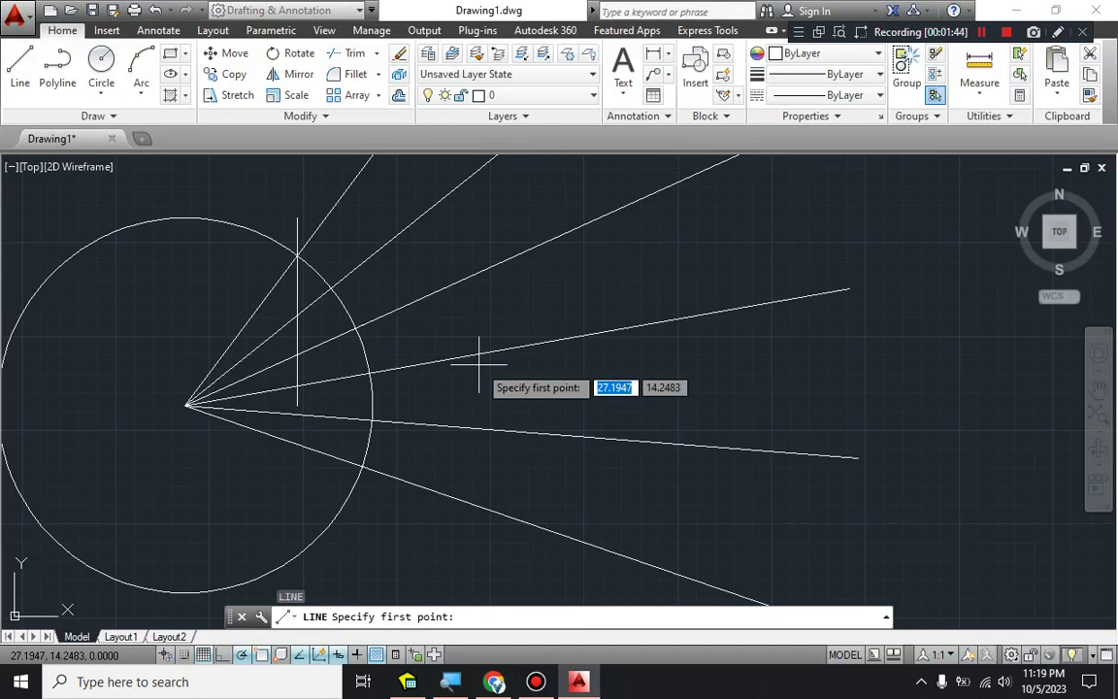
click(370, 372)
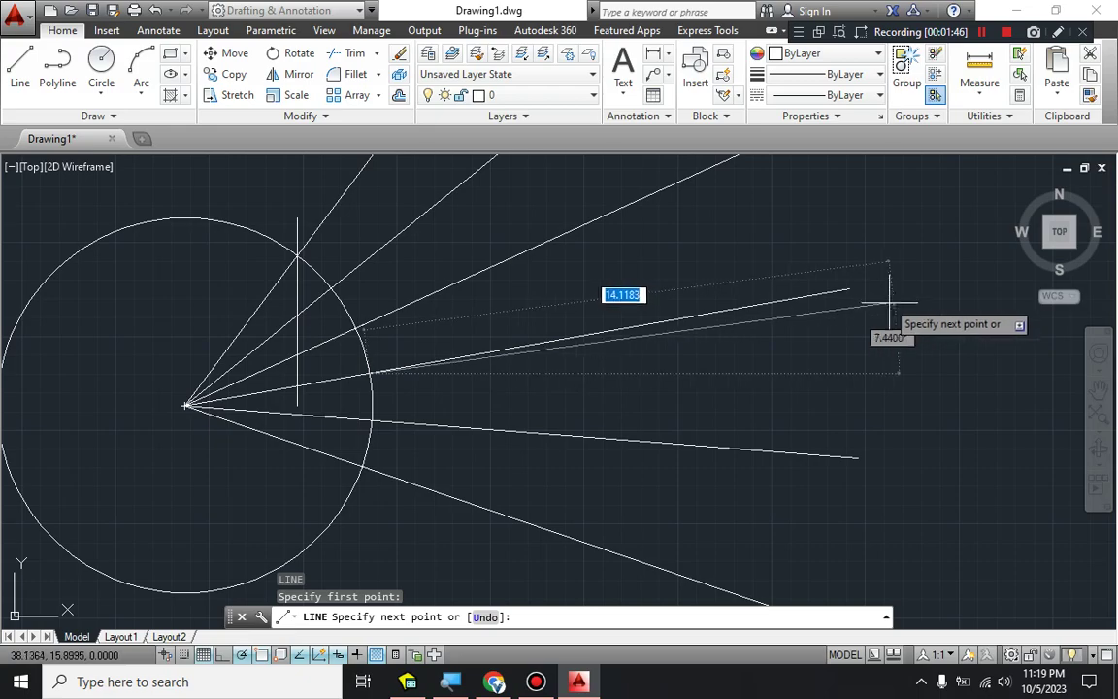
text(.54)
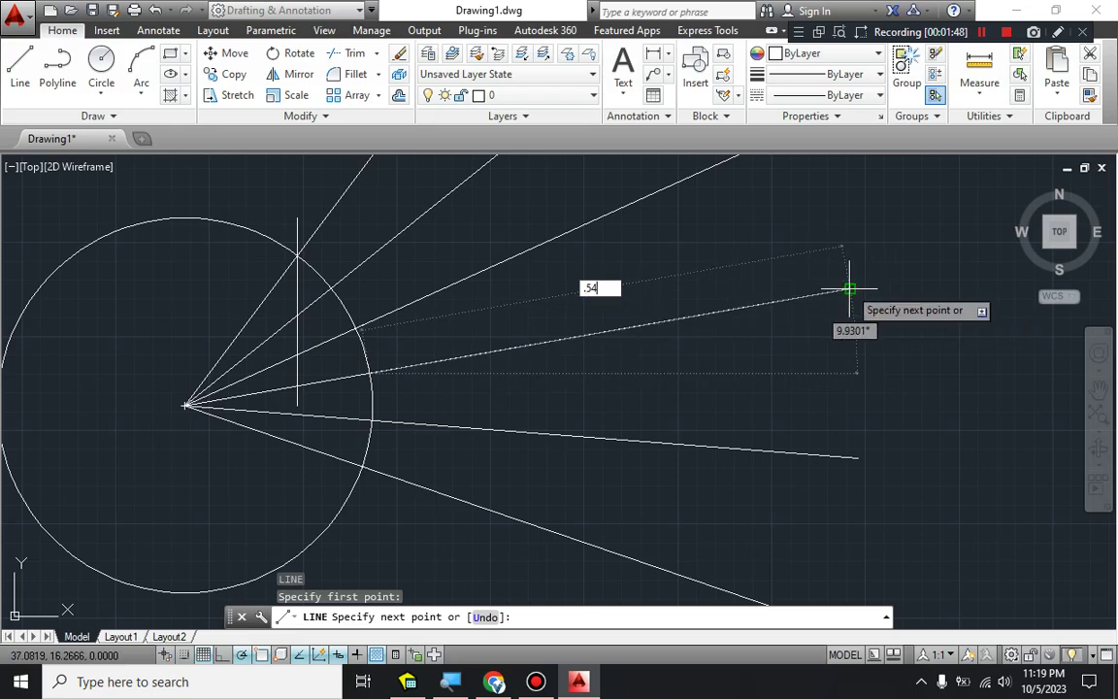
key(Return)
key(Escape)
Check the notes and draw a 0.96 long line outward along the fifth ray, starting where it crosses the circle
key(alt+Tab)
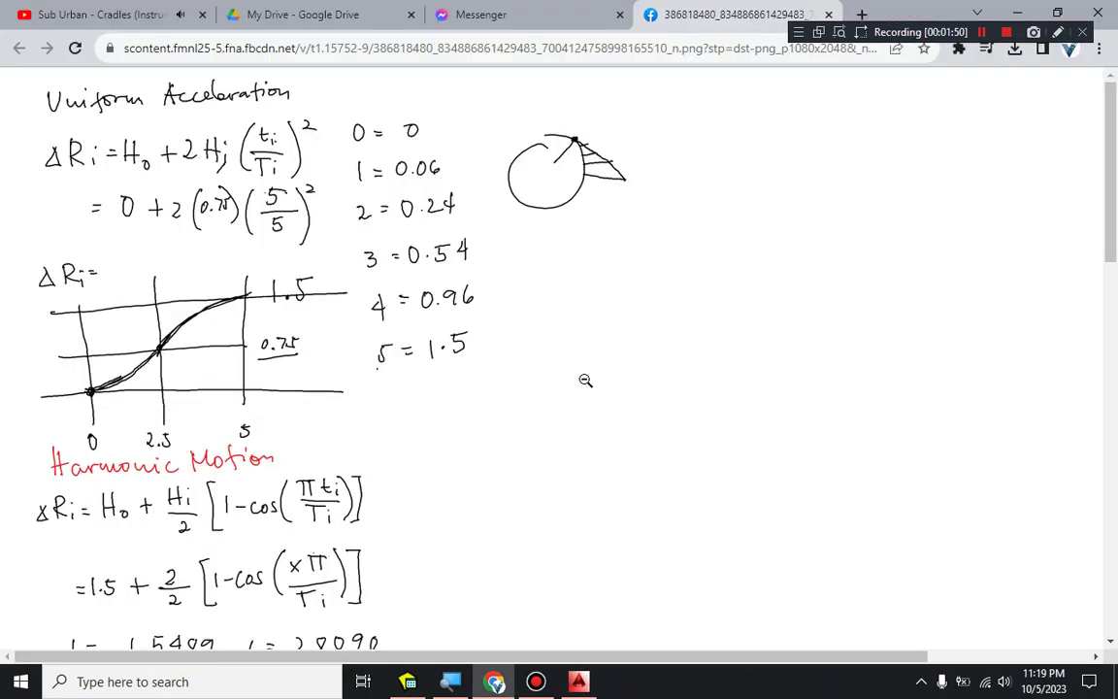
key(alt+Tab)
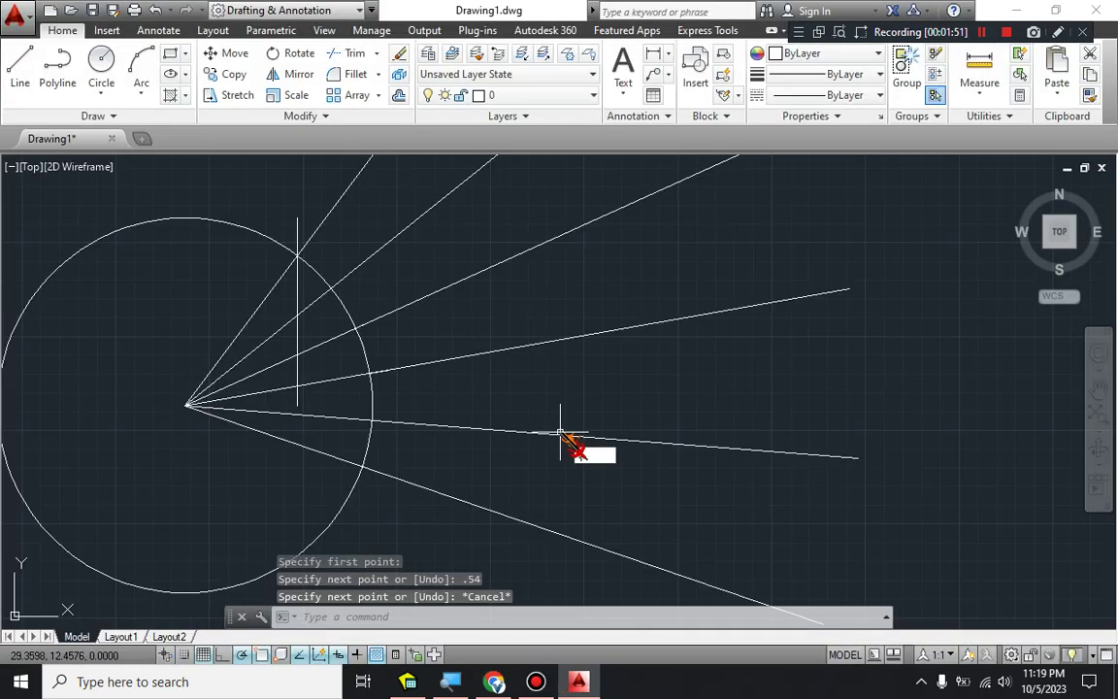
key(Return)
click(372, 419)
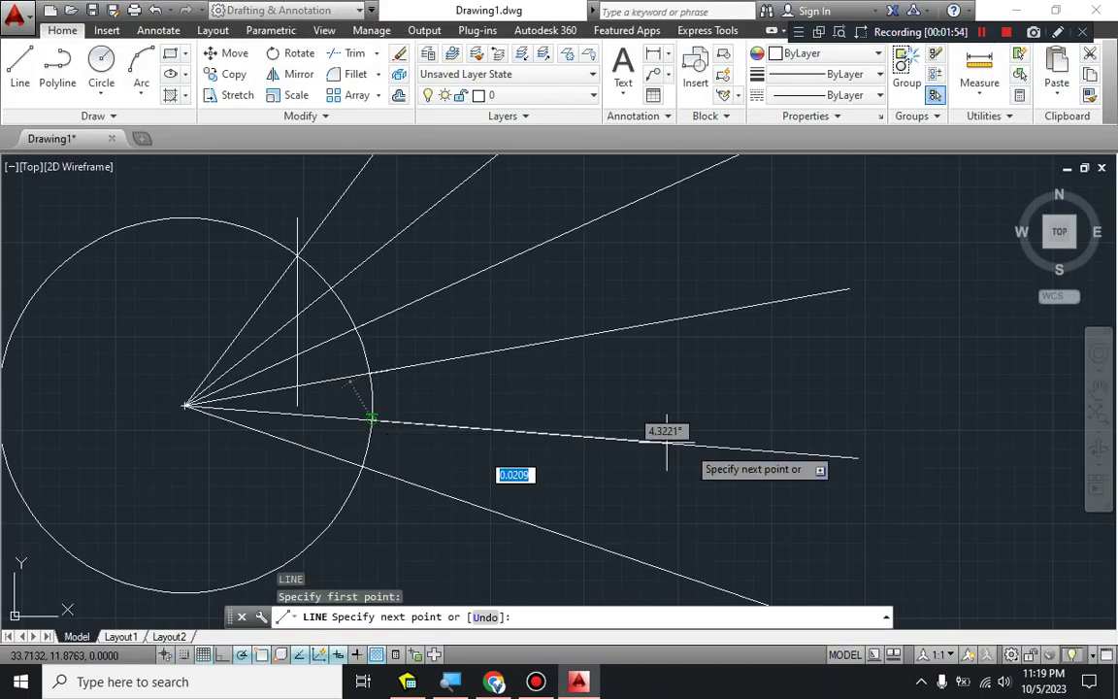
text(.9)
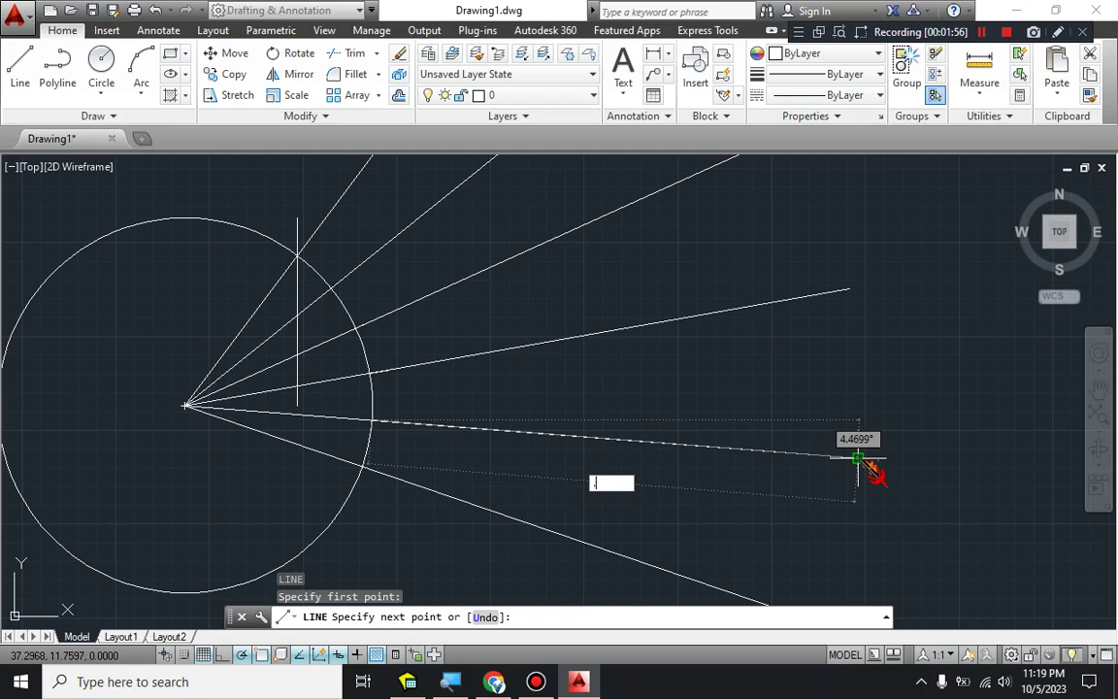
key(Return)
key(Escape)
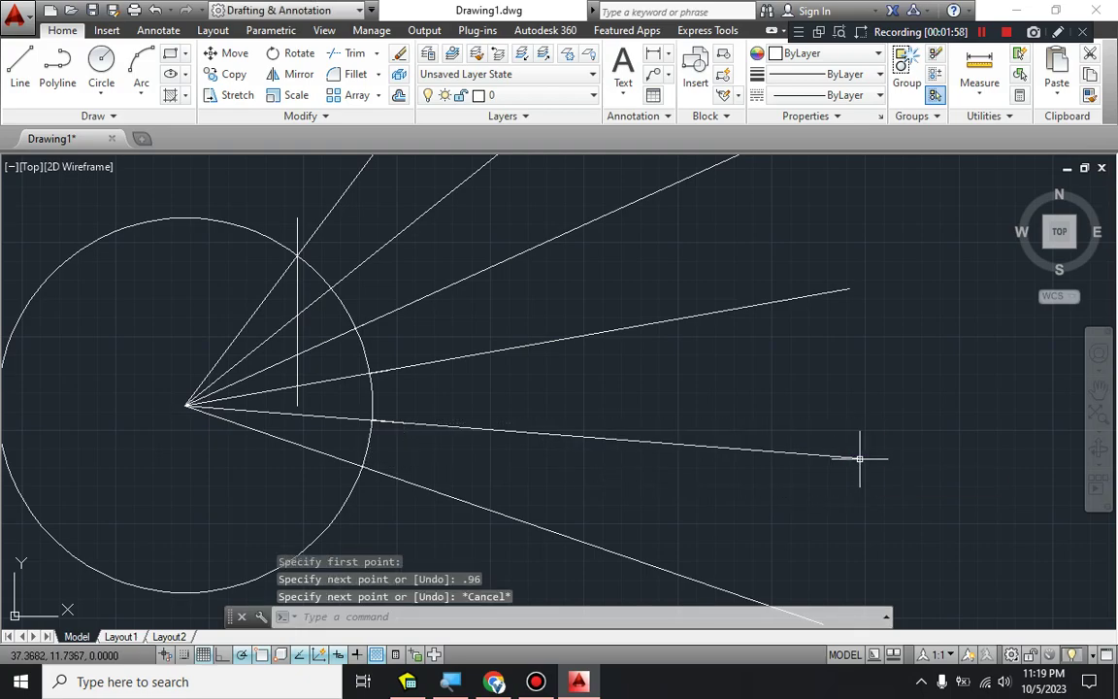
Check the notes and draw a 1.5 long line outward along the sixth ray, starting where it crosses the circle
key(alt+Tab)
key(alt+Tab)
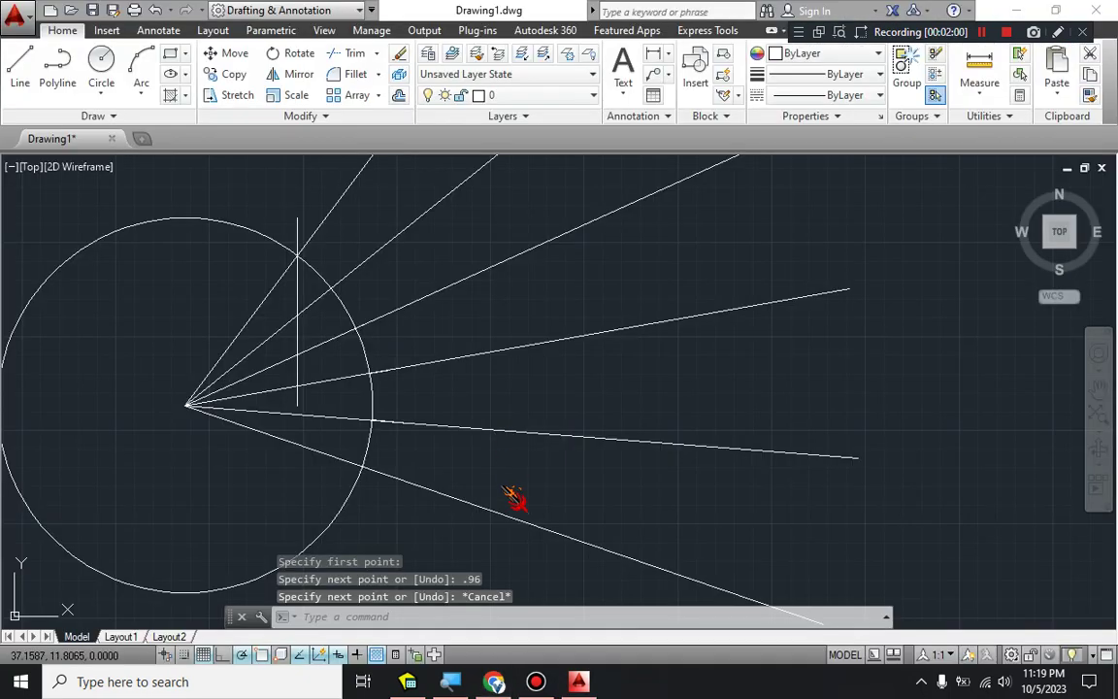
middle_drag(532, 482, 459, 357)
key(l)
key(Return)
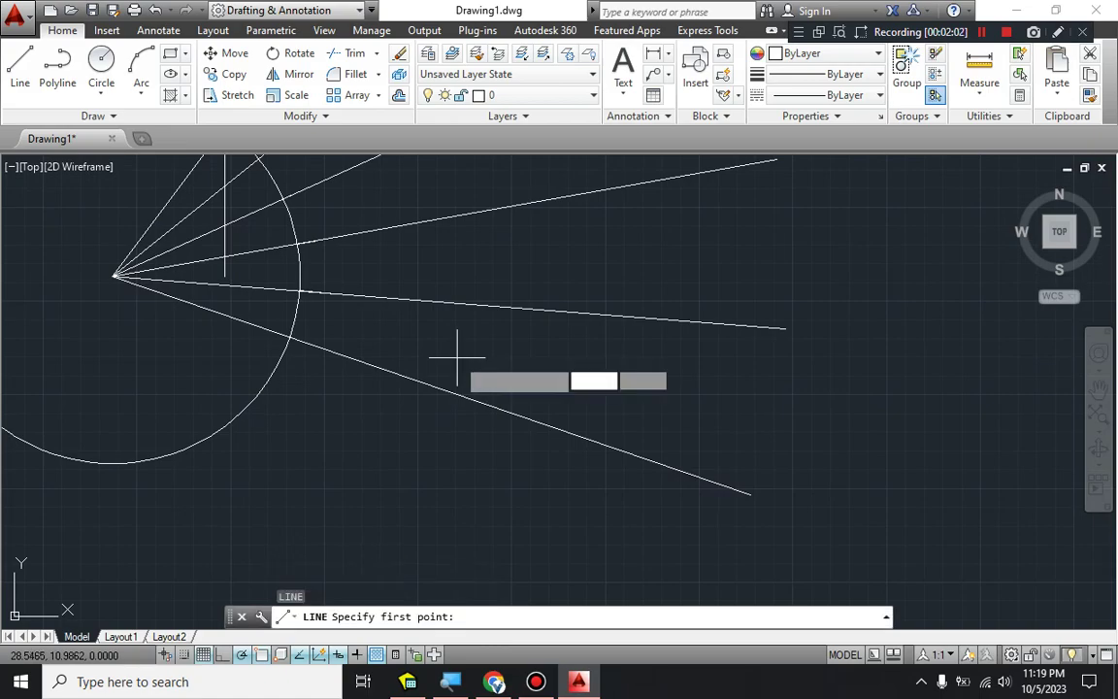
click(290, 337)
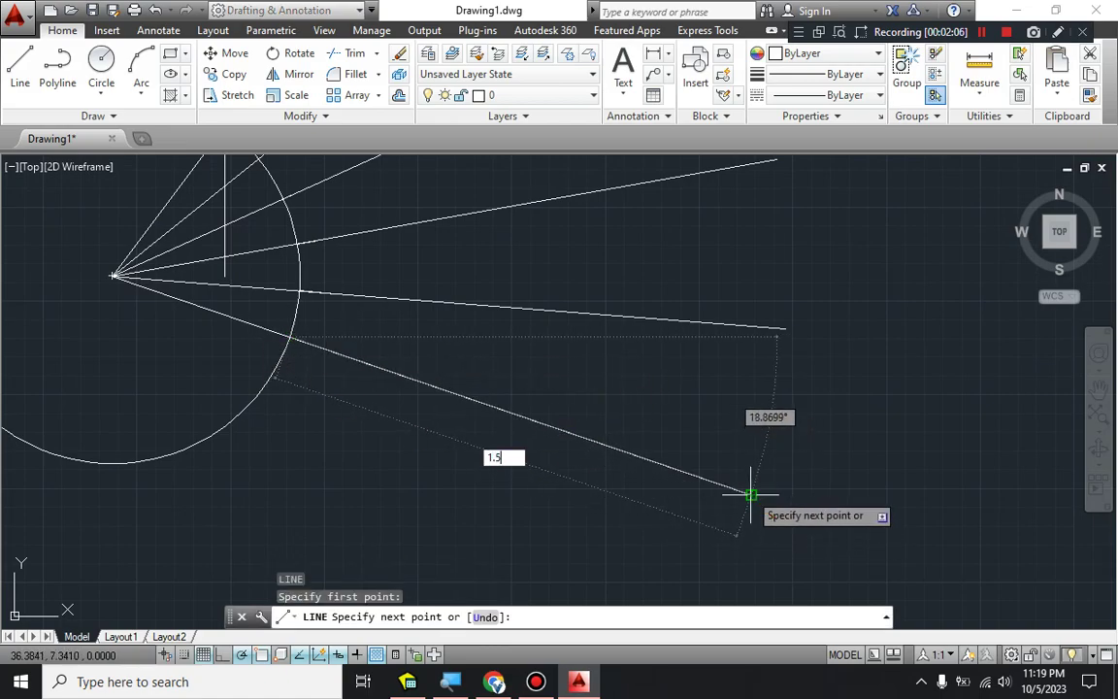
key(Return)
key(Escape)
Explode the polar array of six rays into separate lines
scroll(602, 382, down, 2)
middle_drag(580, 302, 602, 423)
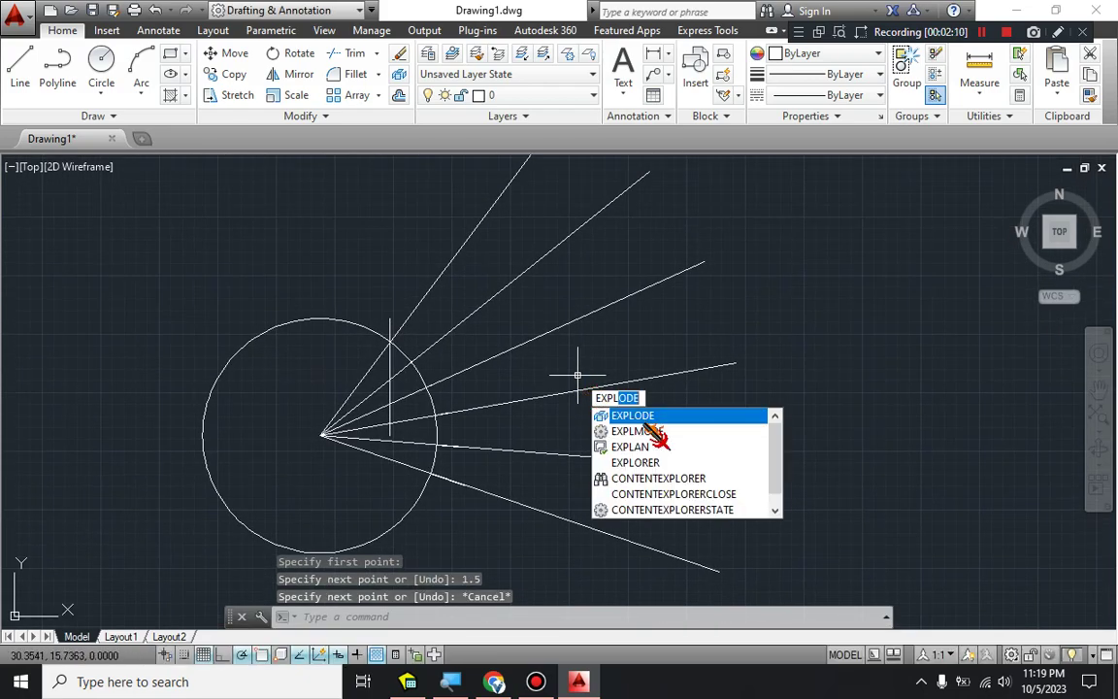
key(Return)
click(613, 389)
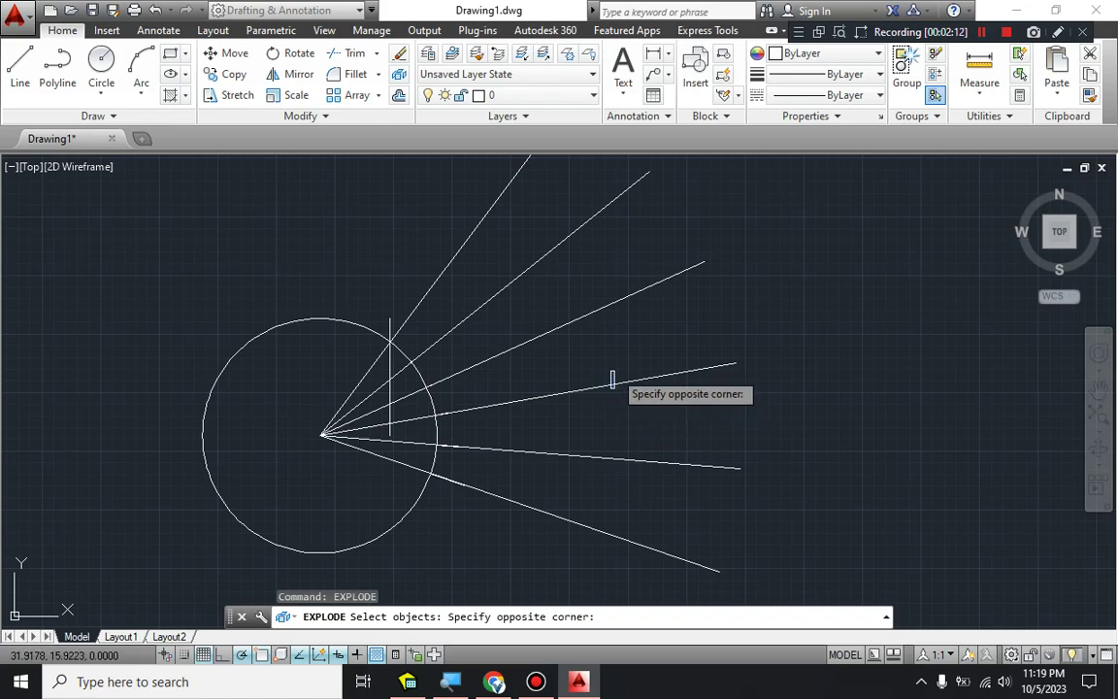
click(611, 378)
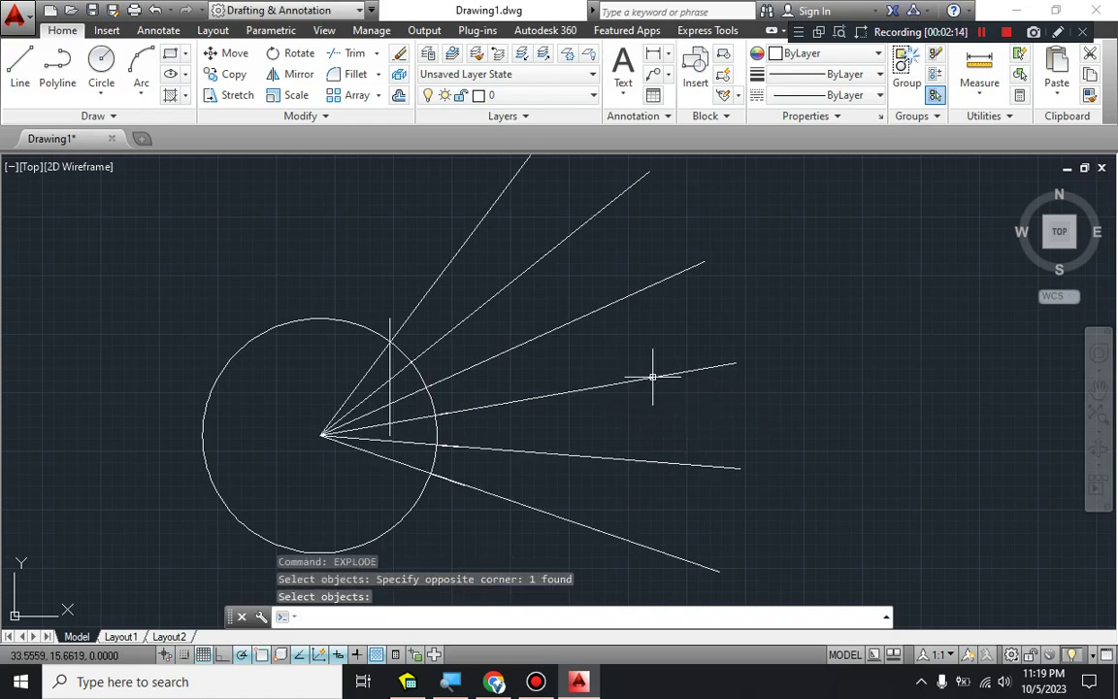
key(Escape)
Delete the four intermediate rays, keeping the first and last rays and the short displacement lines
click(707, 489)
click(655, 264)
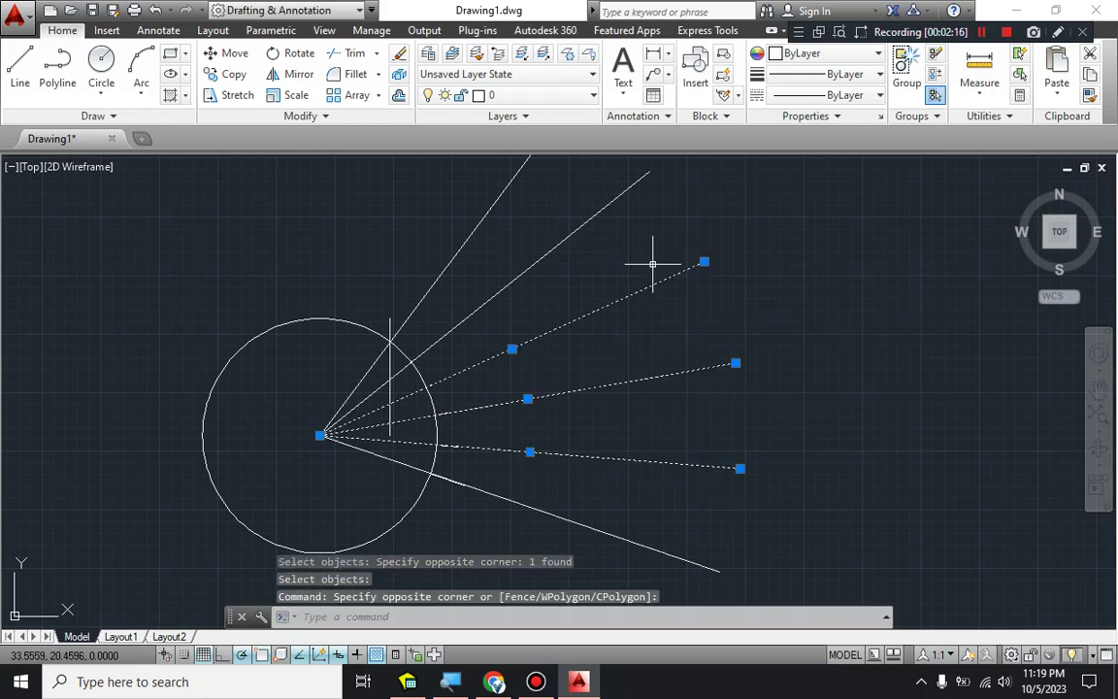
key(Delete)
click(616, 283)
click(492, 219)
key(Delete)
Create a polar array of the remaining lower ray, centred on the circle's centre
middle_drag(543, 502, 513, 369)
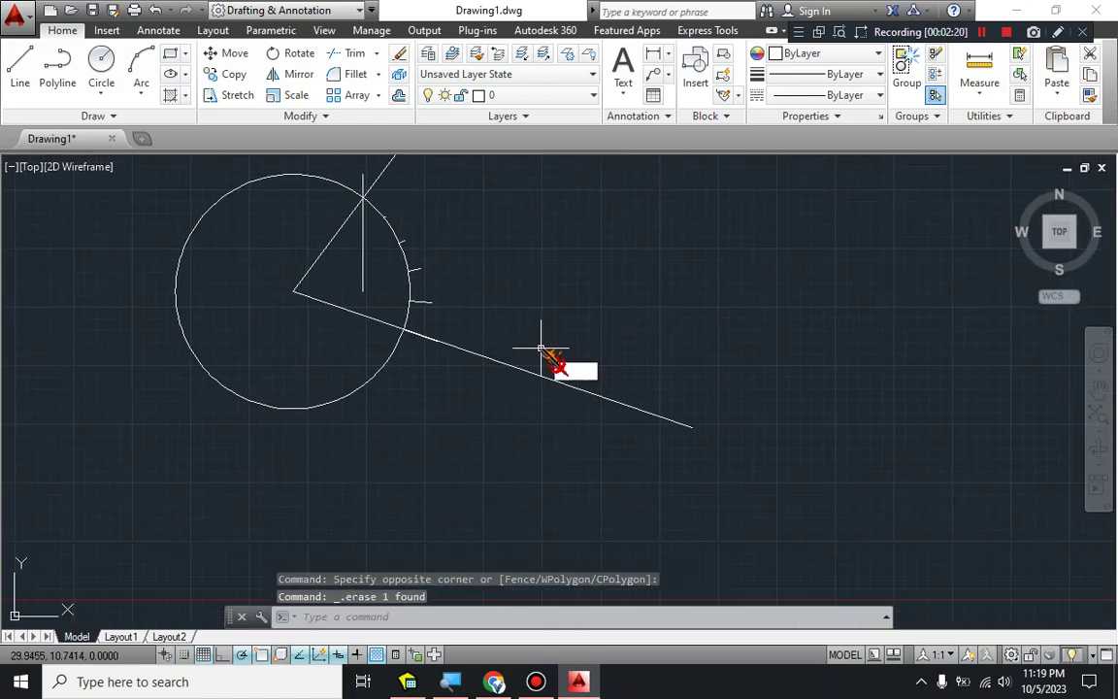
key(Return)
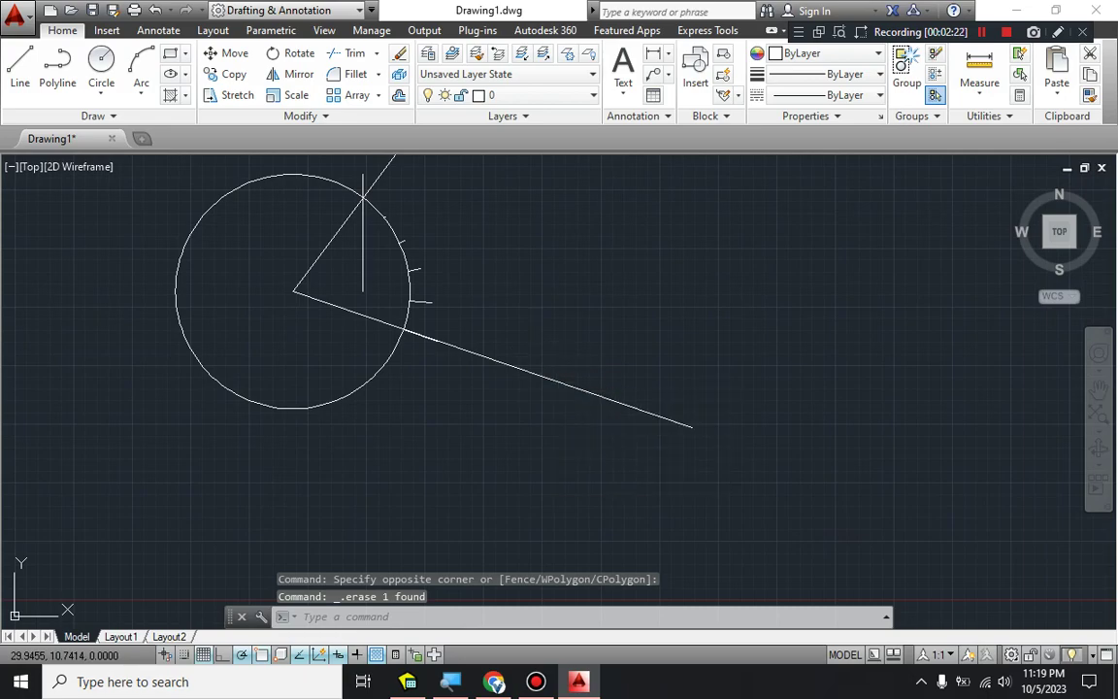
click(596, 396)
key(Return)
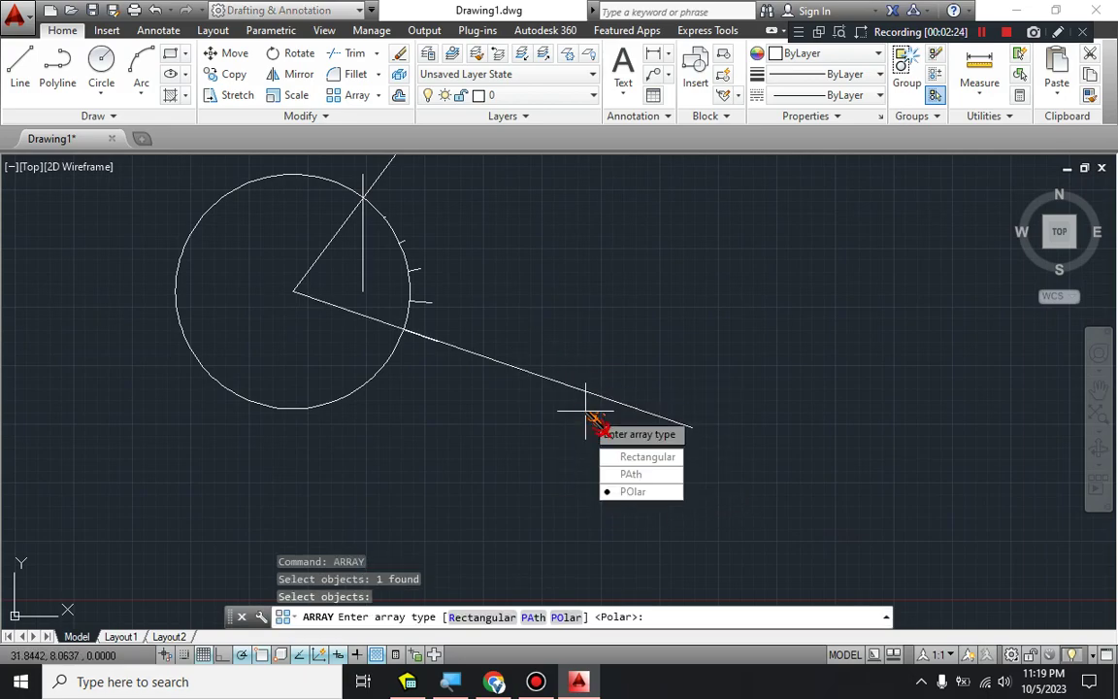
click(665, 497)
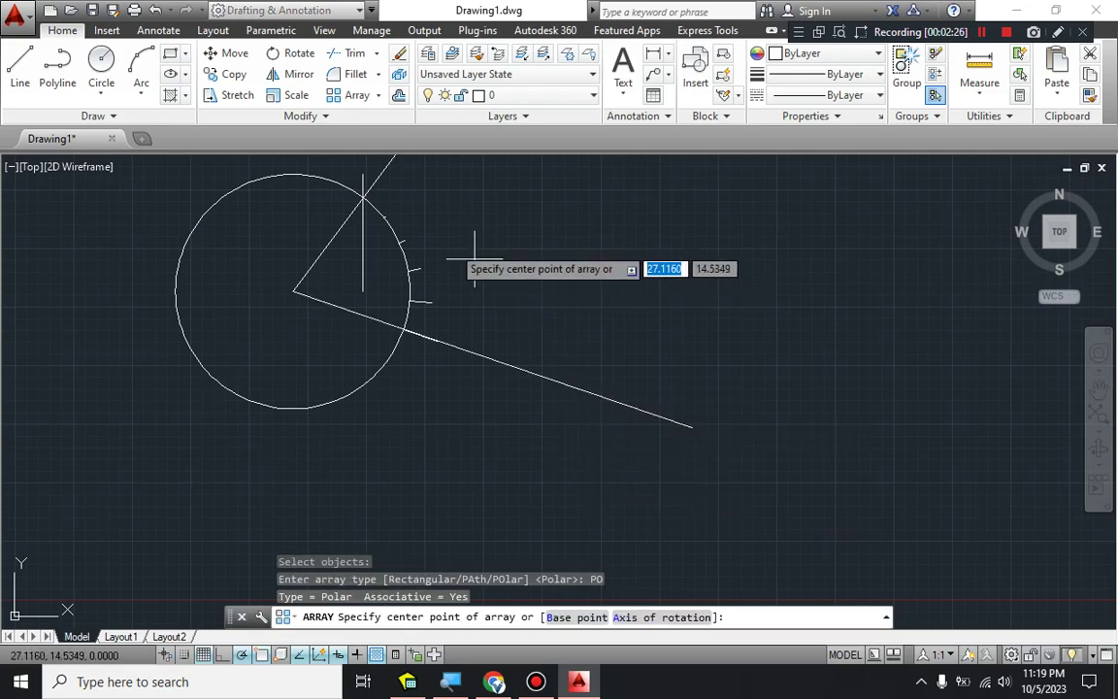
click(294, 291)
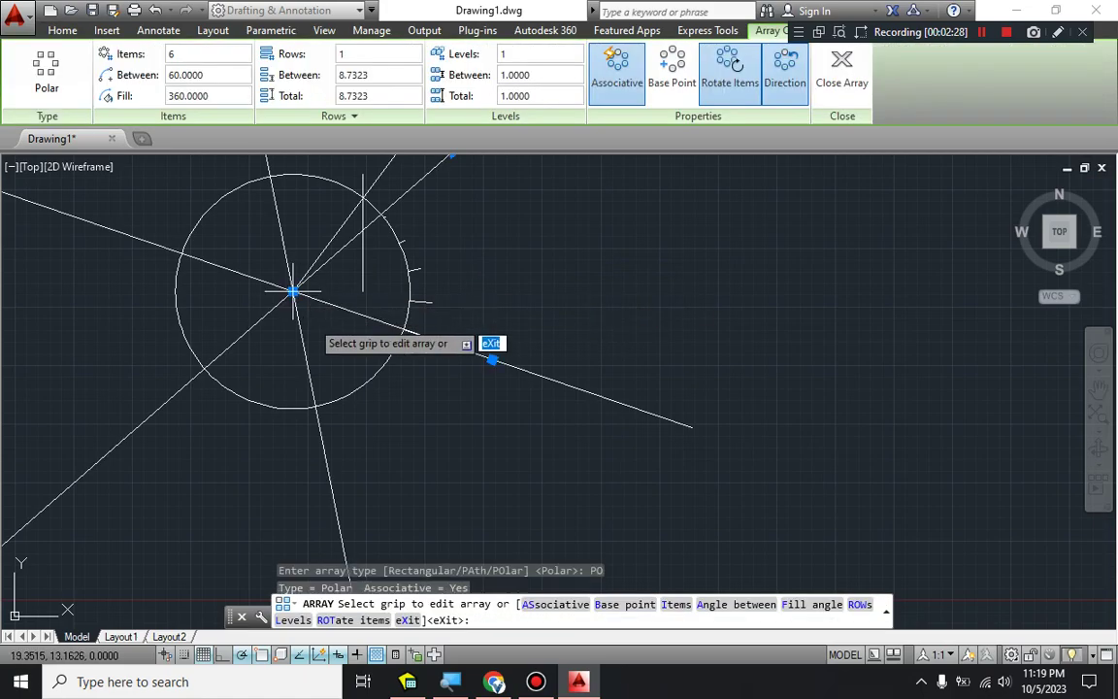
Reverse the array's direction to clockwise, set a 144 degree fill angle and 11 items, and finish the array
click(784, 80)
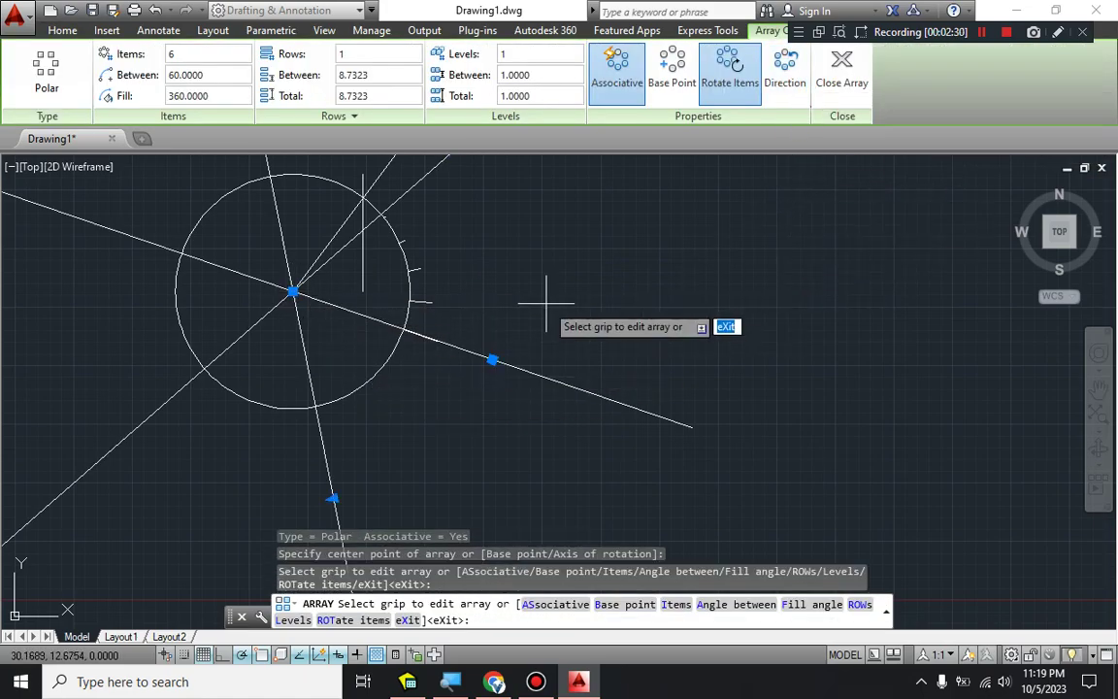
click(217, 96)
text(144)
key(Return)
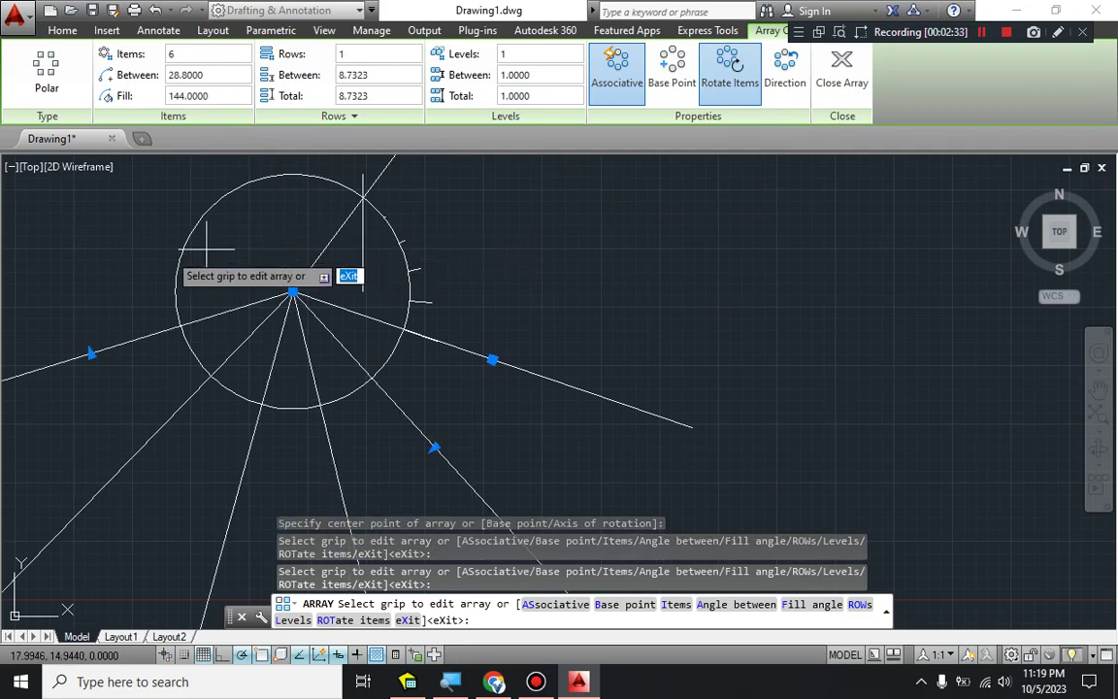
click(199, 54)
text(11)
key(Return)
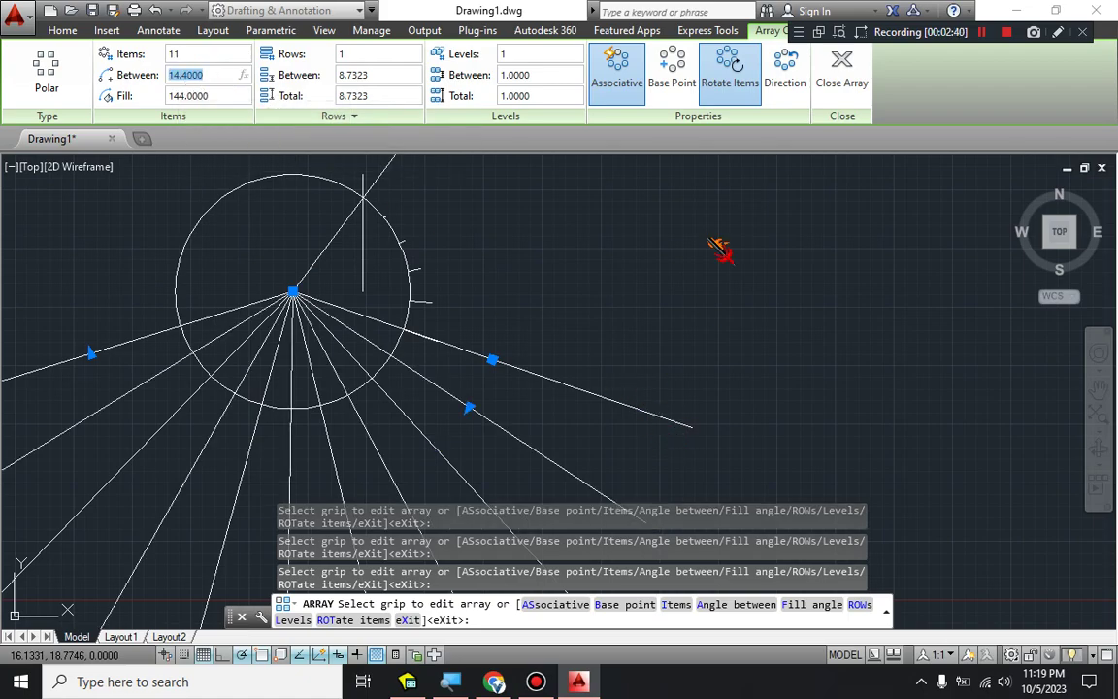
click(844, 80)
Look up the Harmonic Motion displacement values in the browser notes and return to the AutoCAD drawing
mouse_move(515, 442)
middle_down()
mouse_move(568, 364)
mouse_move(564, 324)
middle_up()
click(585, 332)
key(Escape)
key(alt+Tab)
scroll(452, 394, down, 4)
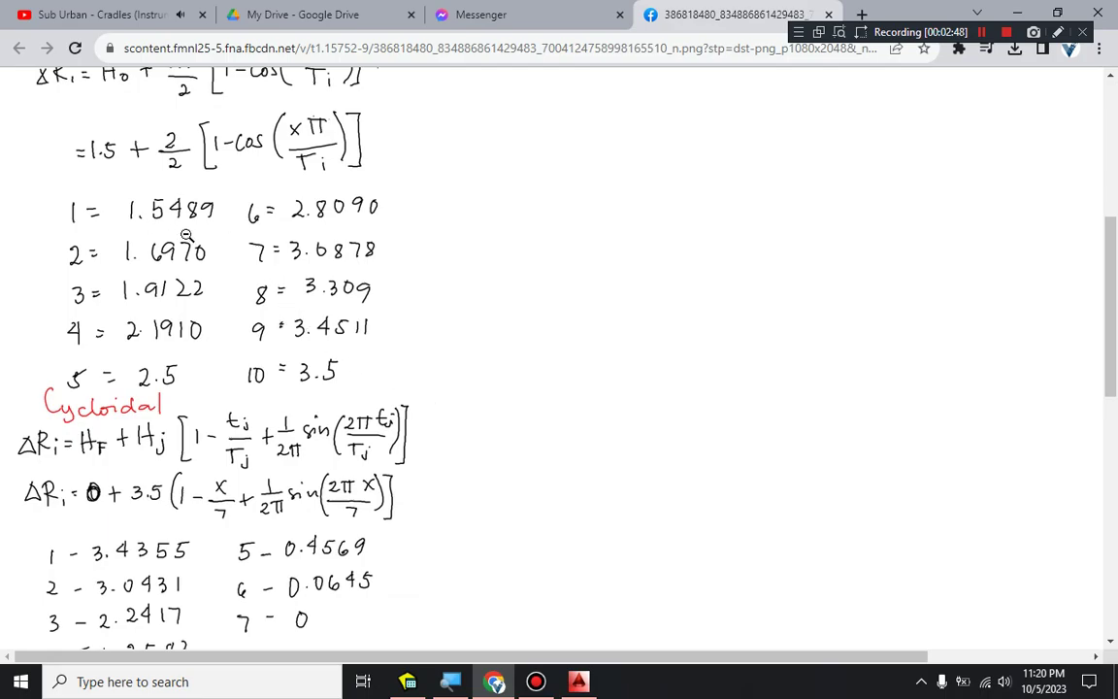
key(alt+Tab)
Draw a 1.5489 long line outward along the new array's second ray from the circle, rechecking the value in the notes
key(l)
key(Return)
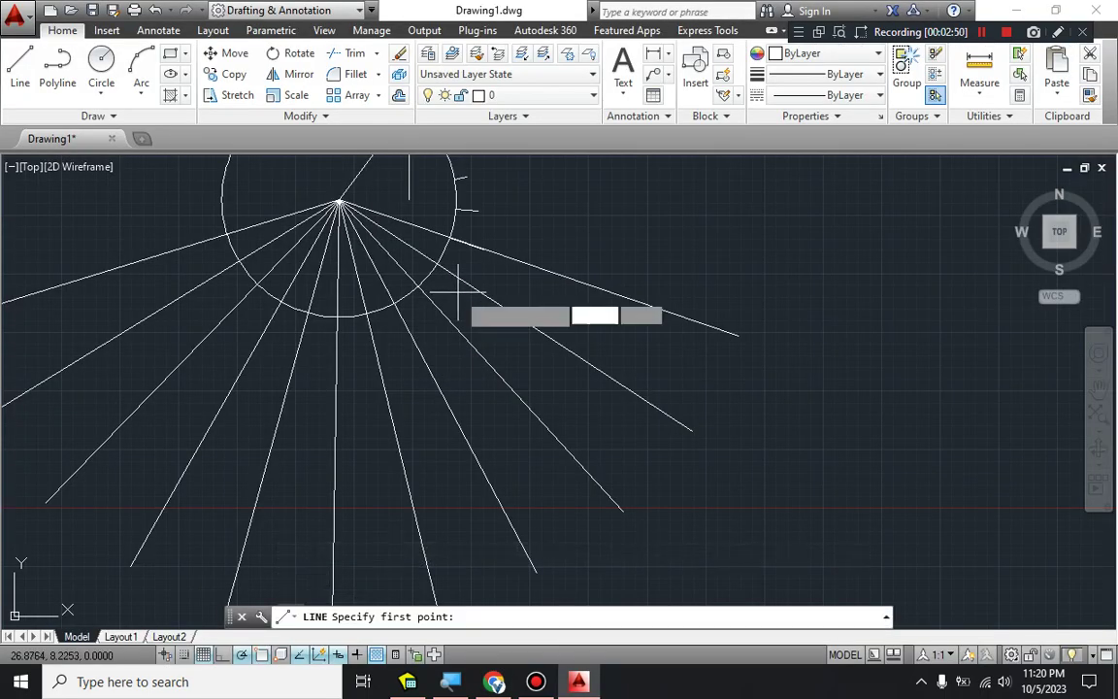
click(440, 262)
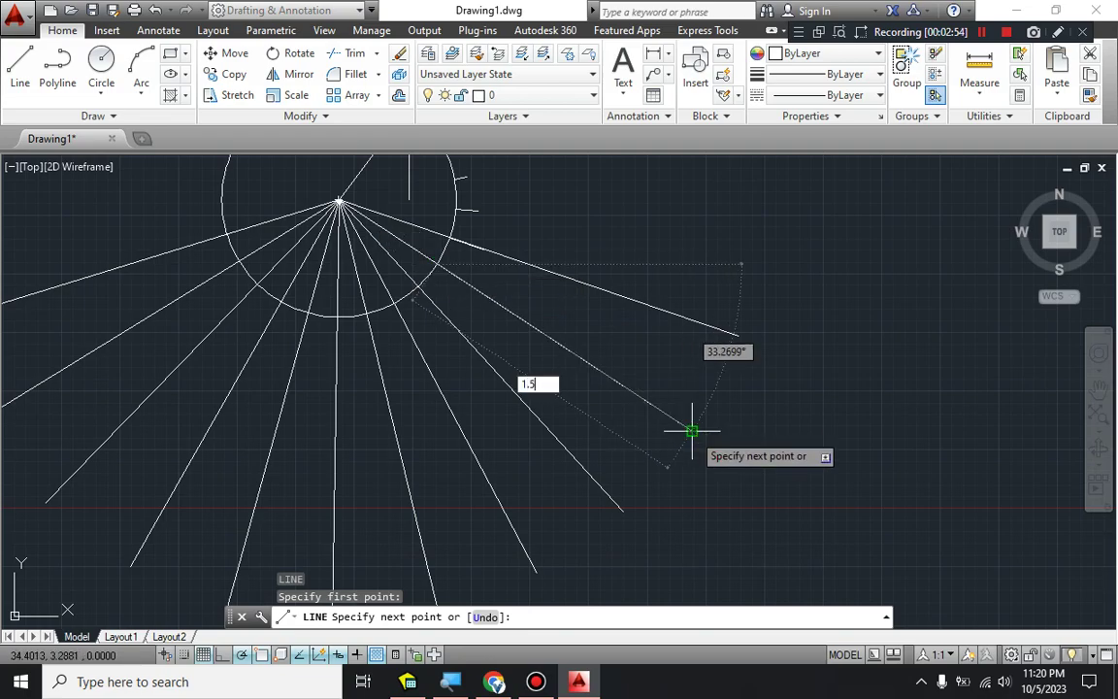
key(alt+Tab)
key(alt+Tab)
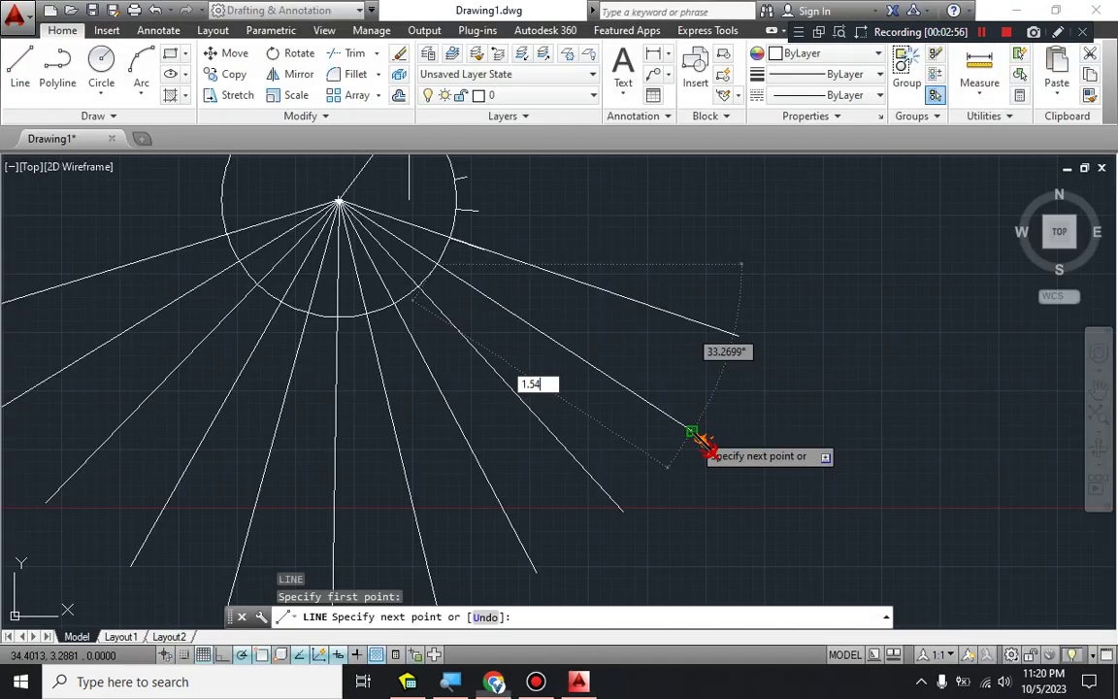
key(Return)
key(Escape)
Check the notes and draw a 1.6970 long line outward along the new array's third ray, starting at the circle
key(alt+Tab)
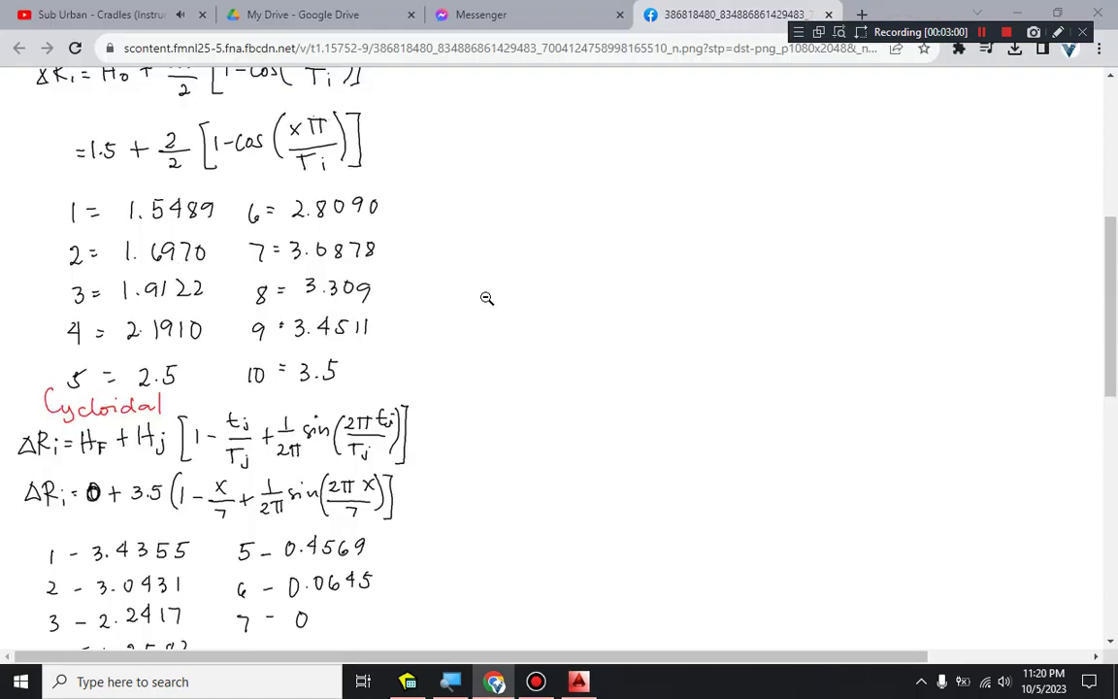
key(alt+Tab)
key(Return)
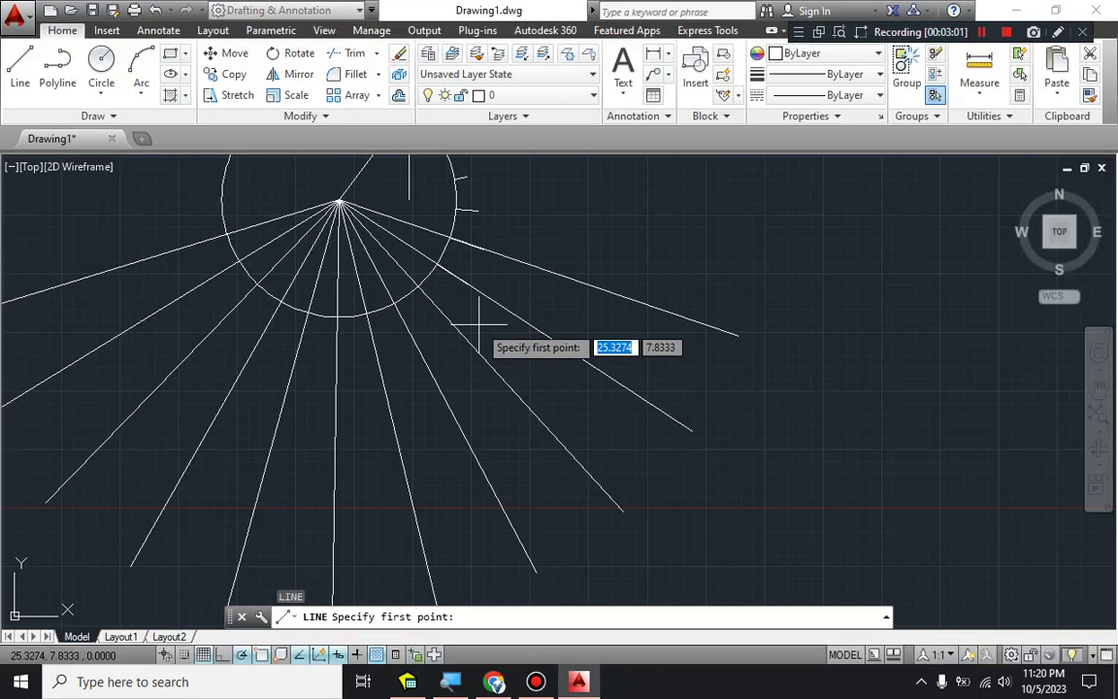
click(417, 284)
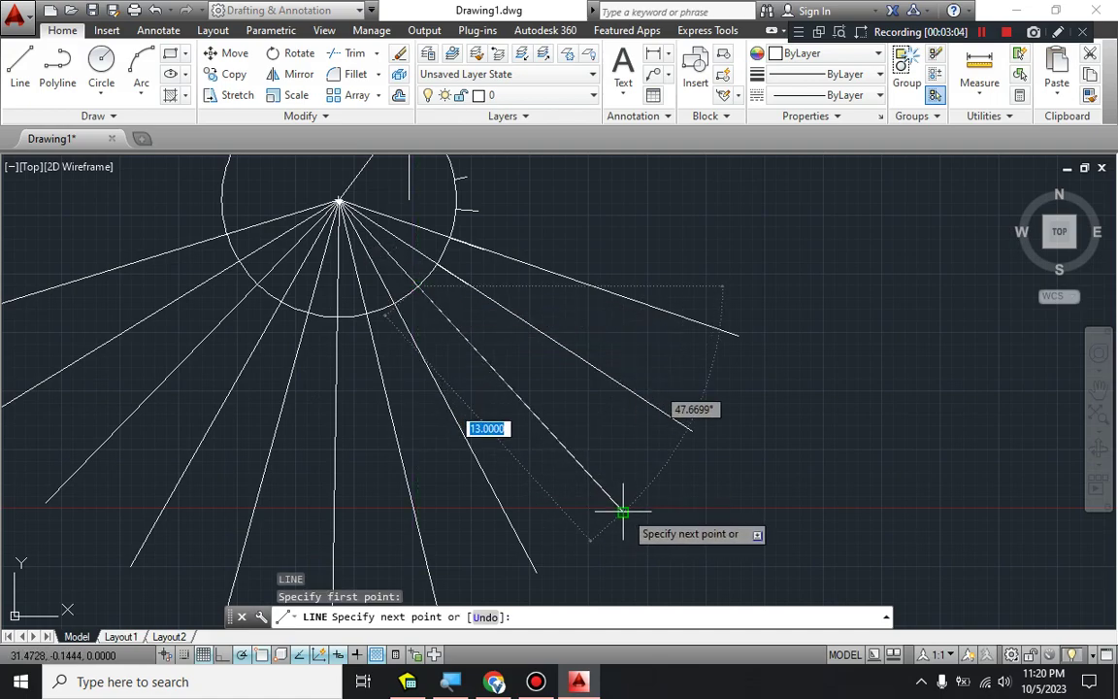
key(alt+Tab)
key(alt+Tab)
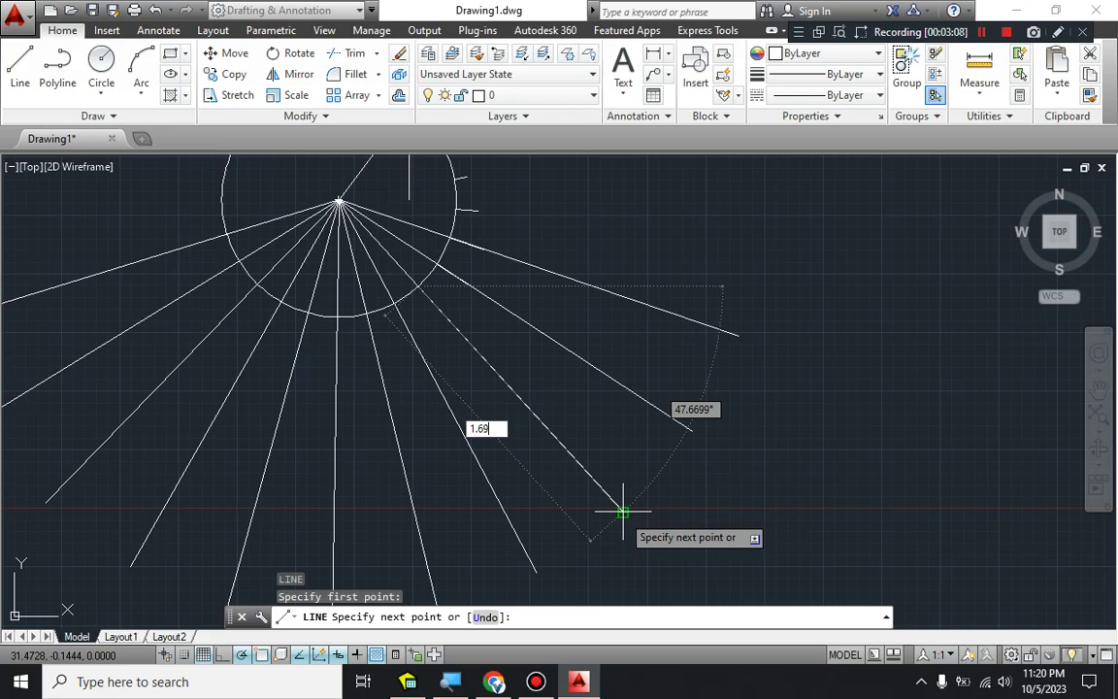
key(Return)
key(Escape)
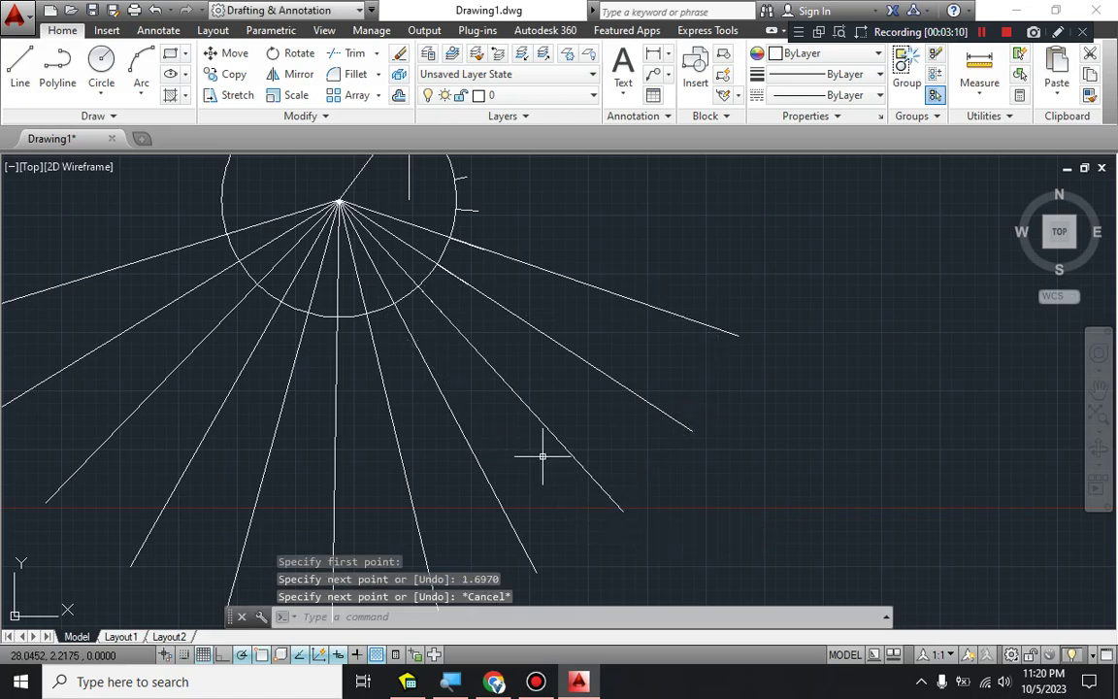
Check the harmonic motion values in the browser notes and explode the clockwise ray array in AutoCAD into separate lines
key(alt+Tab)
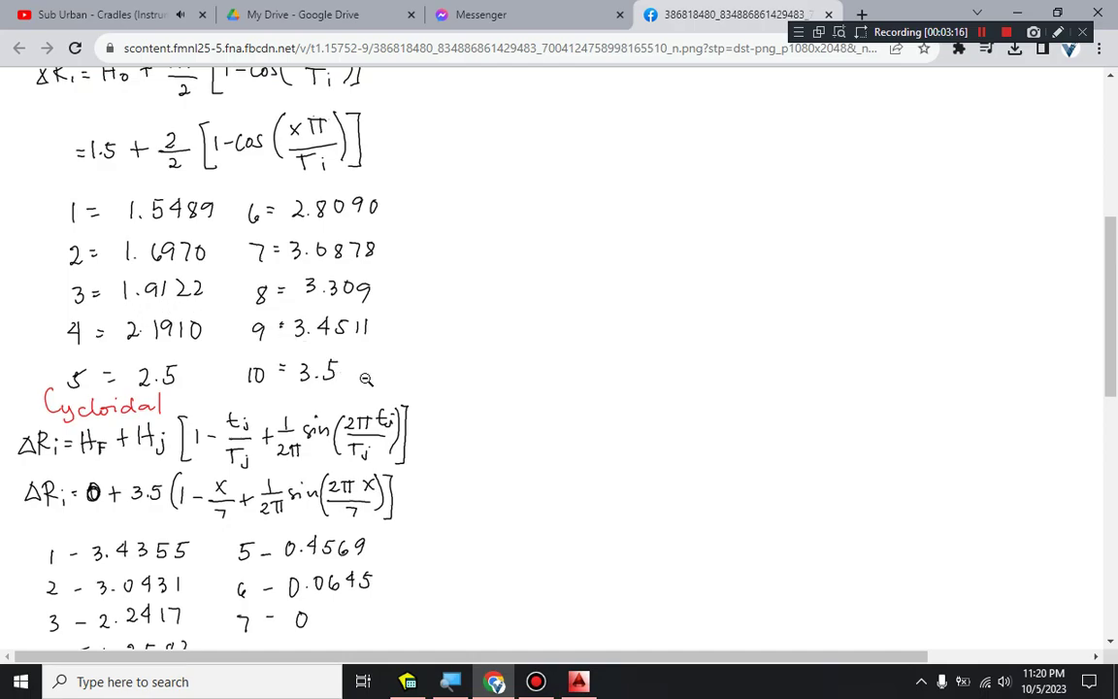
key(alt+Tab)
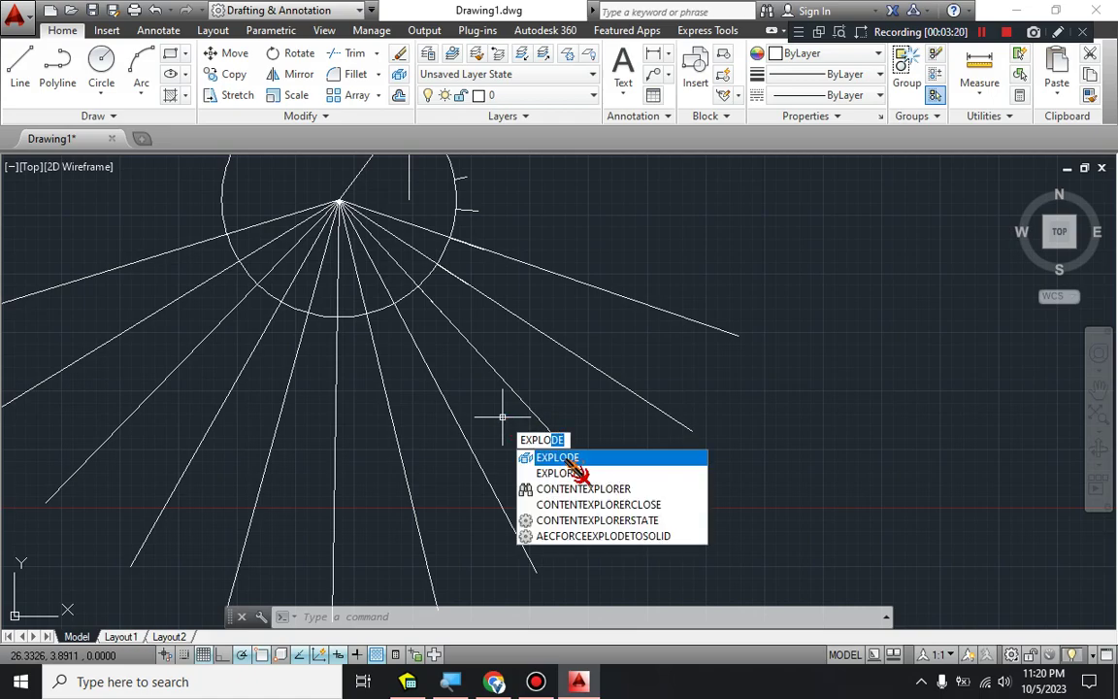
key(Return)
click(562, 443)
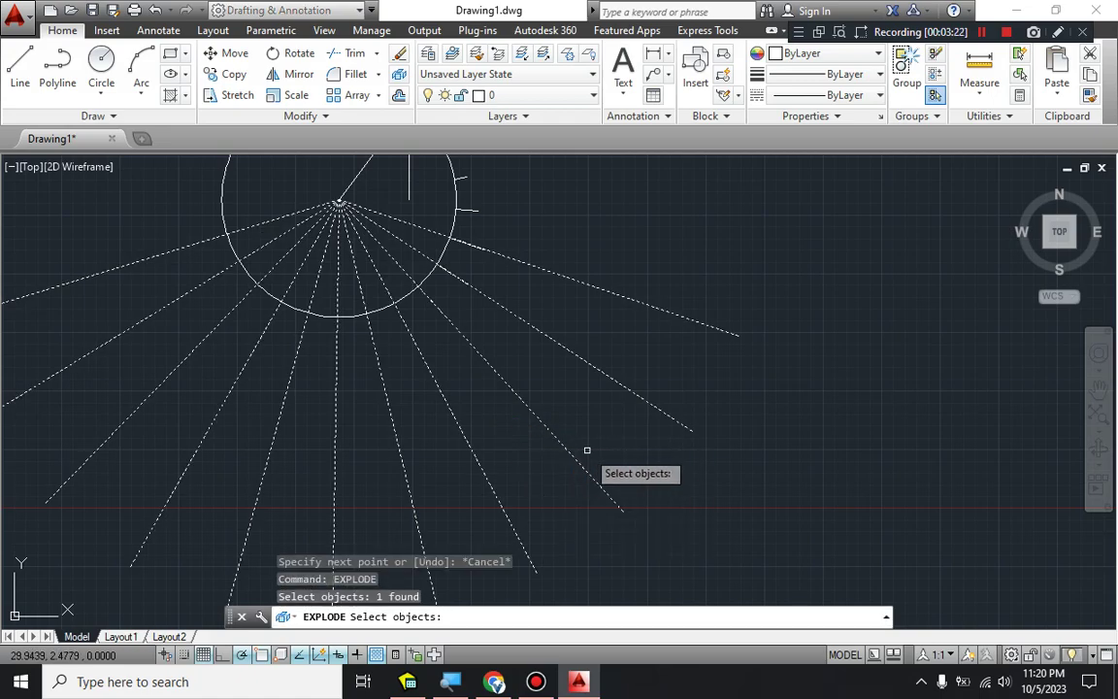
key(Return)
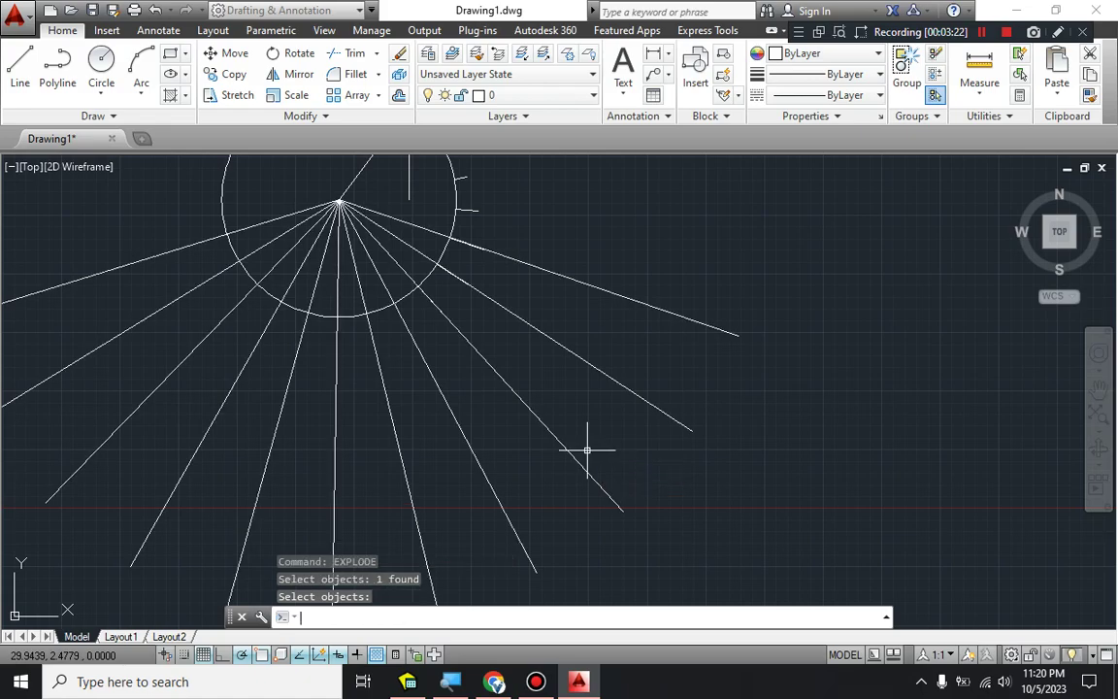
Erase the first three long rays of the exploded array, keeping their short displacement lines outside the circle
click(661, 312)
key(Delete)
click(597, 362)
key(Delete)
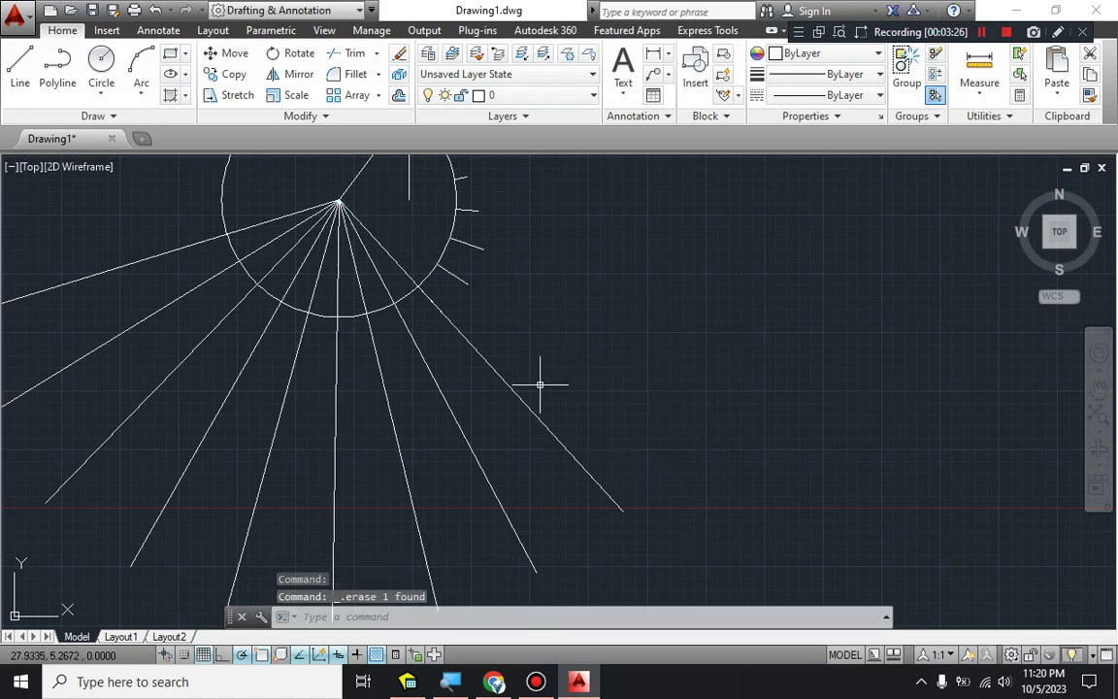
click(514, 388)
key(Delete)
Draw a 1.9122 long line outward along the fourth ray from the circle, and erase that long ray
key(alt+Tab)
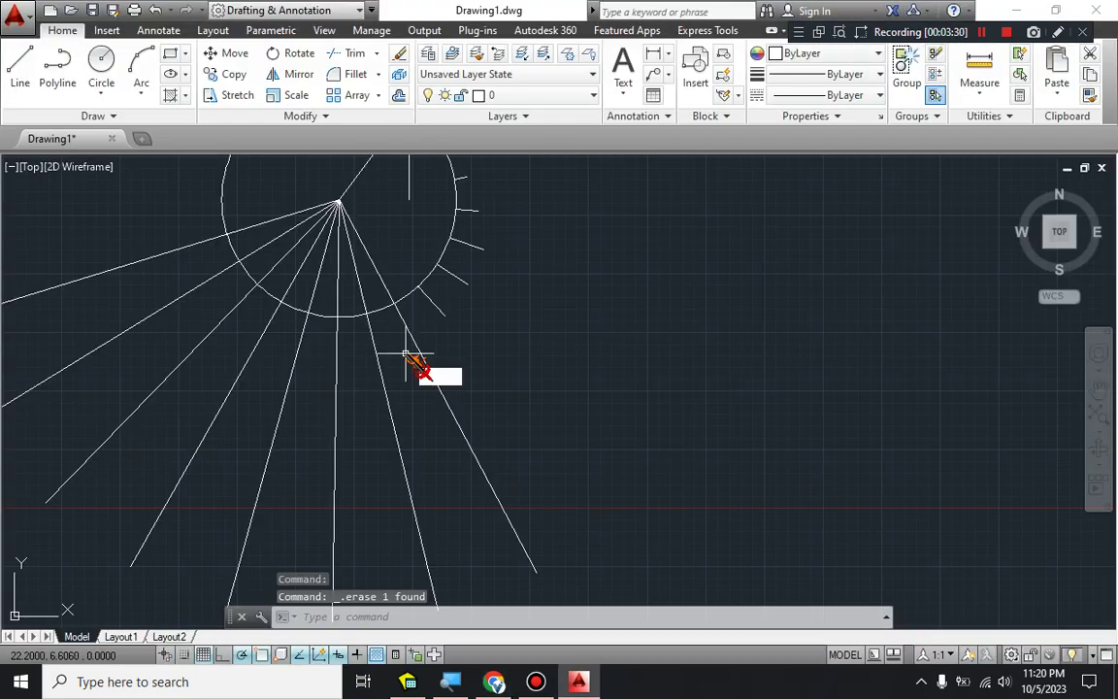
text(l)
key(Return)
click(394, 302)
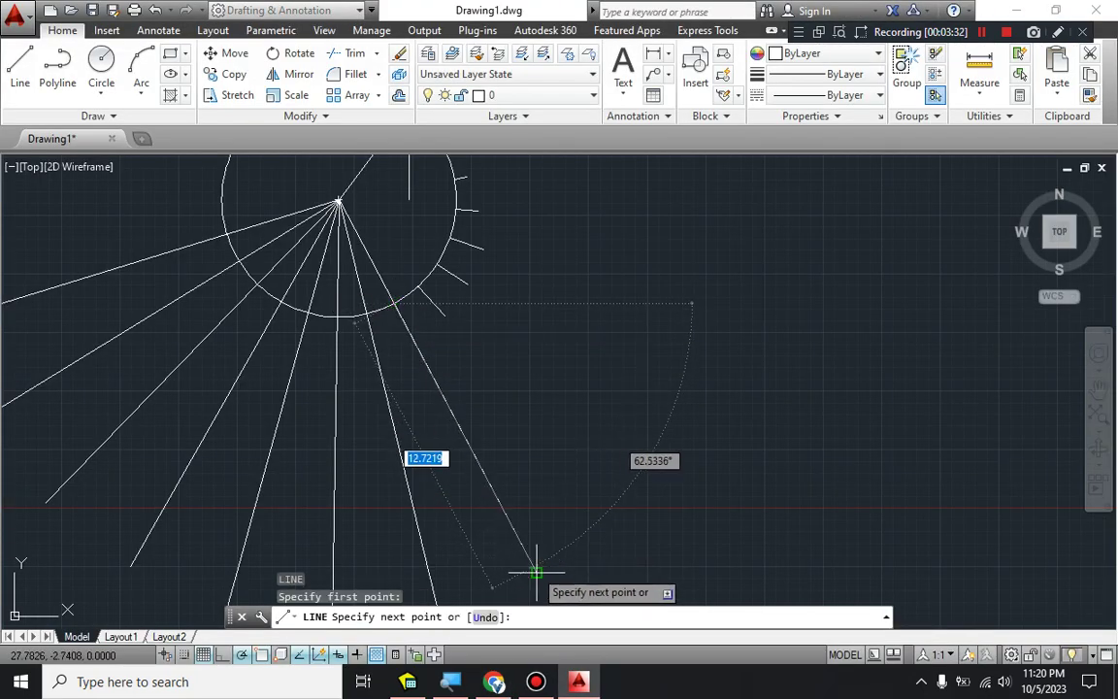
text(1.9)
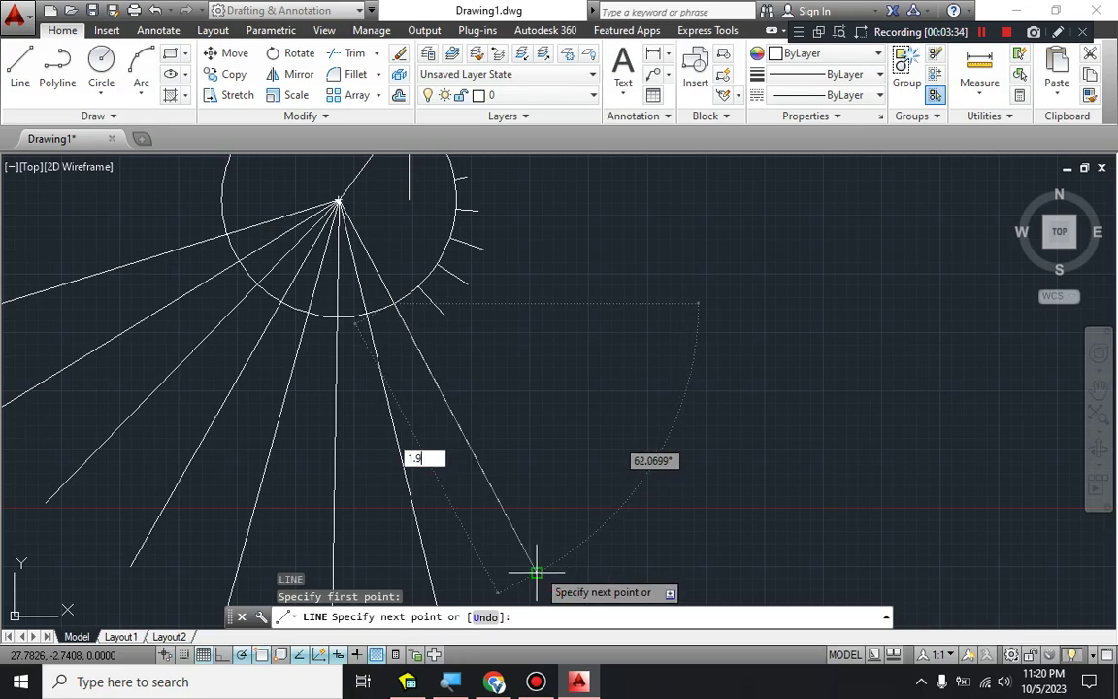
text(122)
key(Return)
key(Escape)
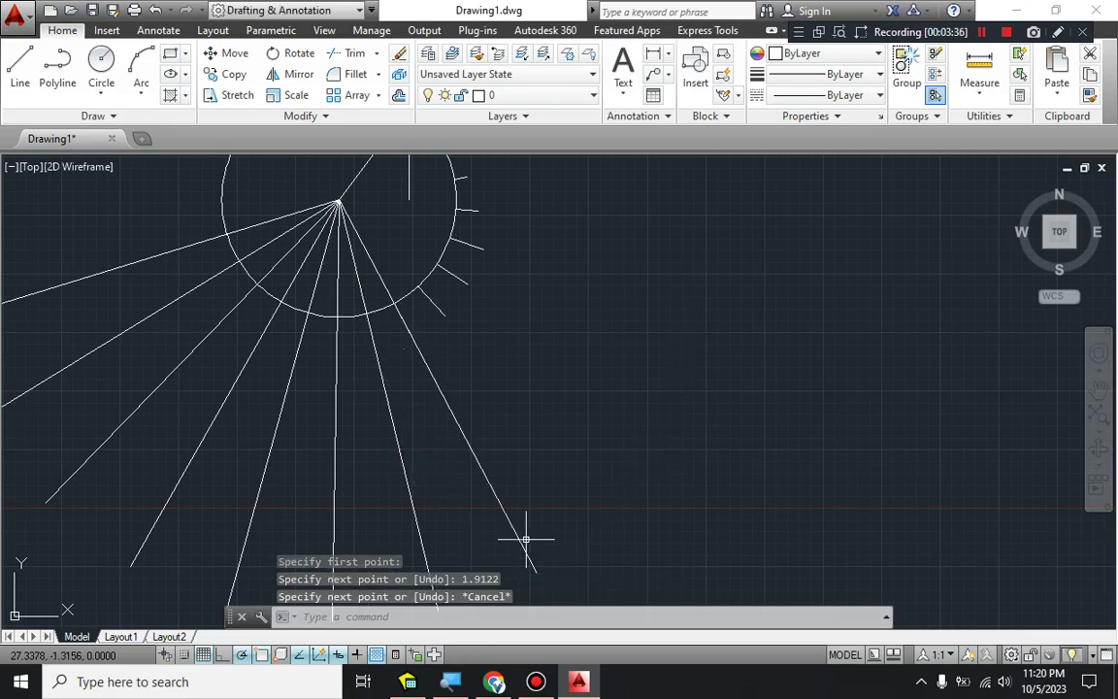
click(518, 531)
key(Delete)
Check the notes, draw a 2.1910 long line outward along the fifth ray from the circle, and erase that long ray
middle_drag(432, 456, 646, 405)
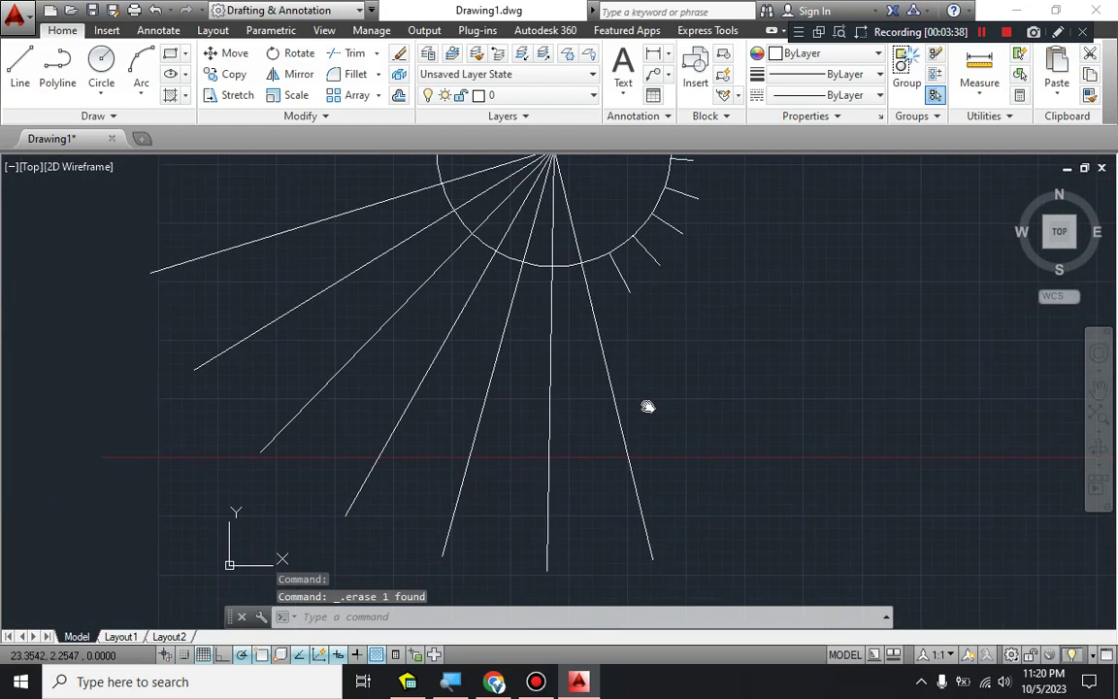
key(alt+Tab)
key(alt+Tab)
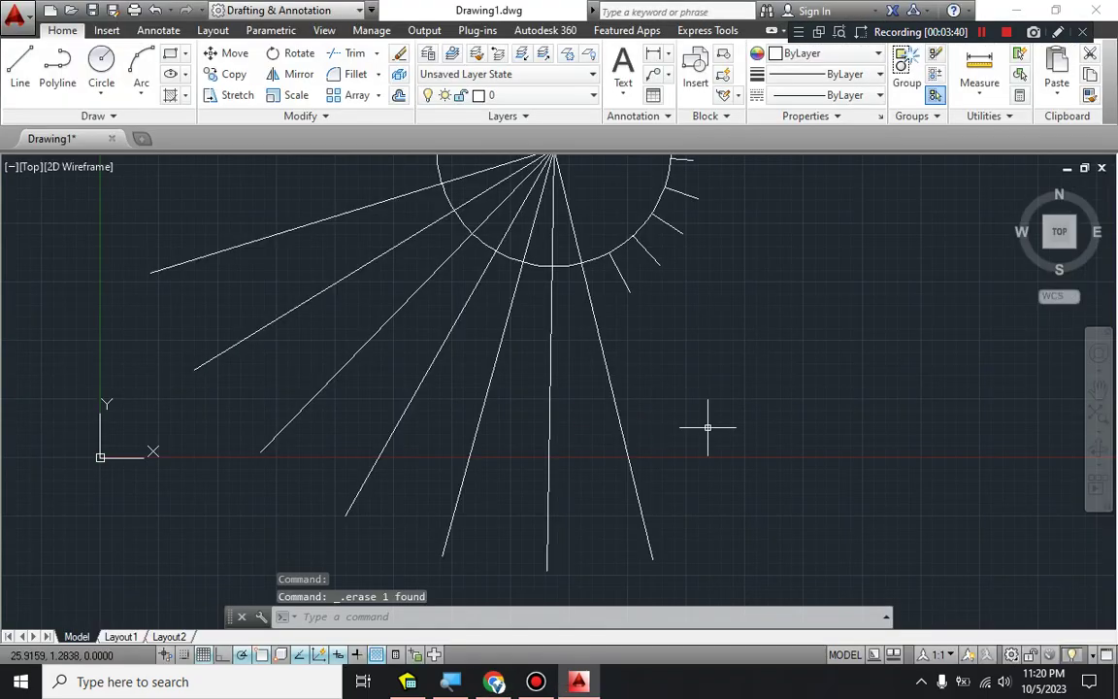
text(l)
key(Return)
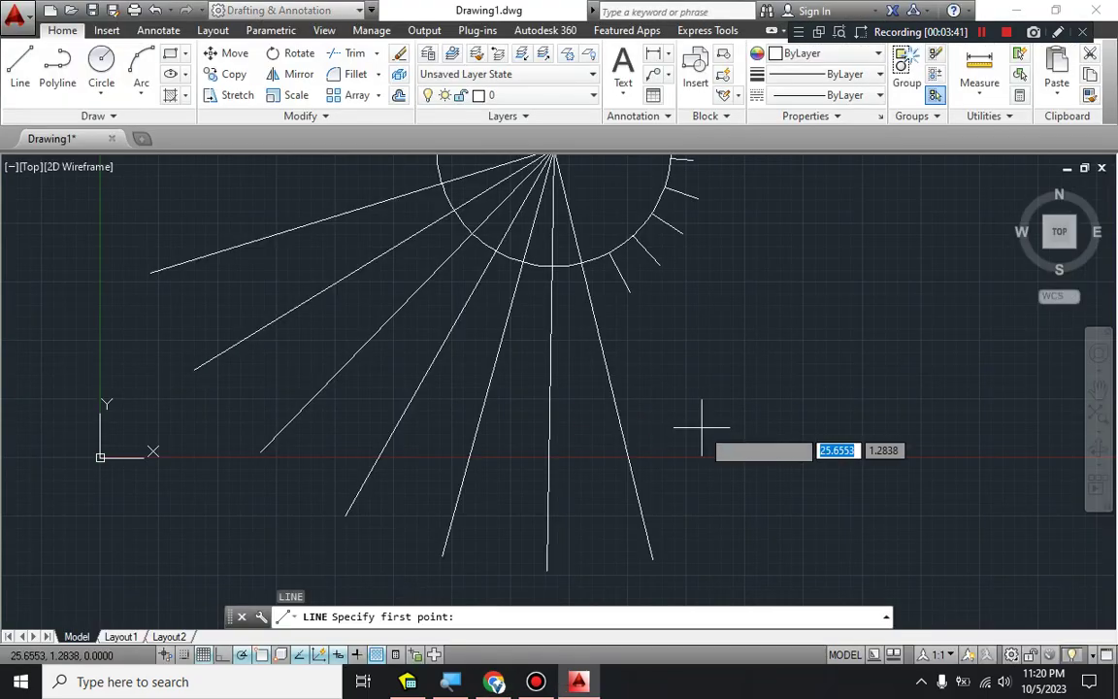
click(581, 259)
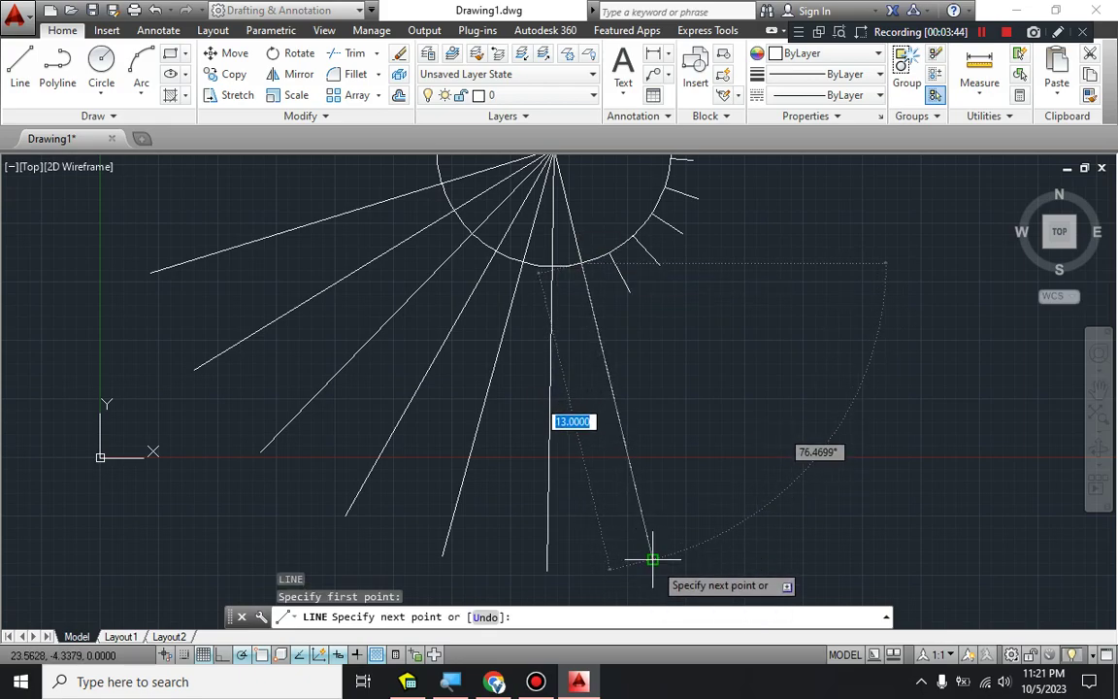
text(2.1910)
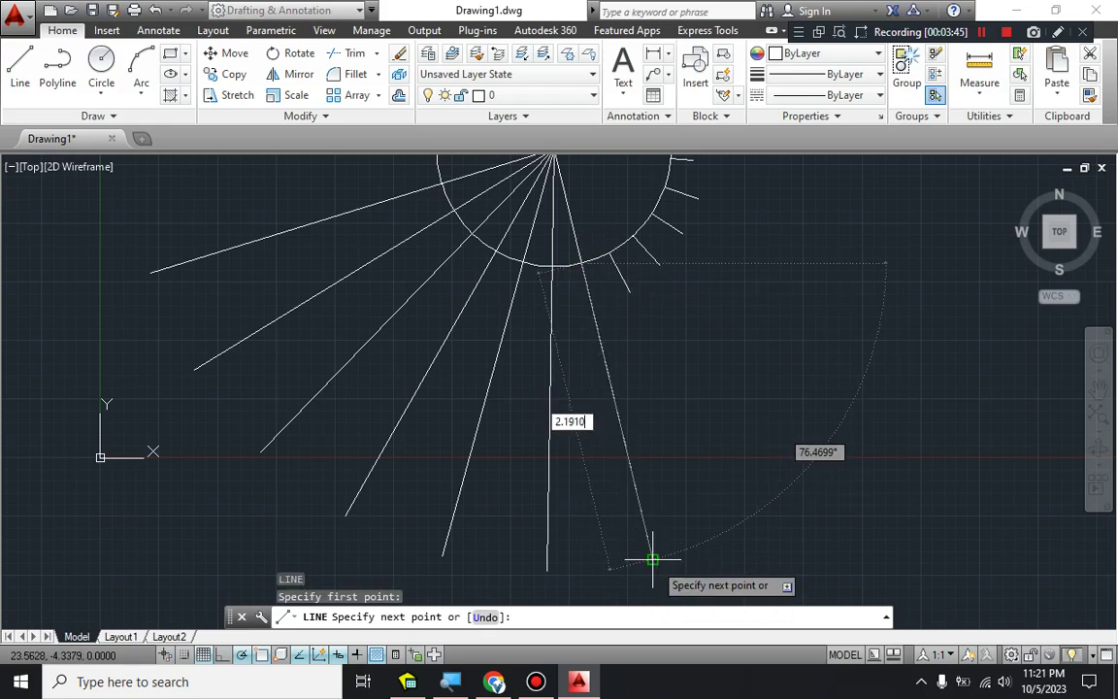
key(Return)
key(Escape)
key(alt+Tab)
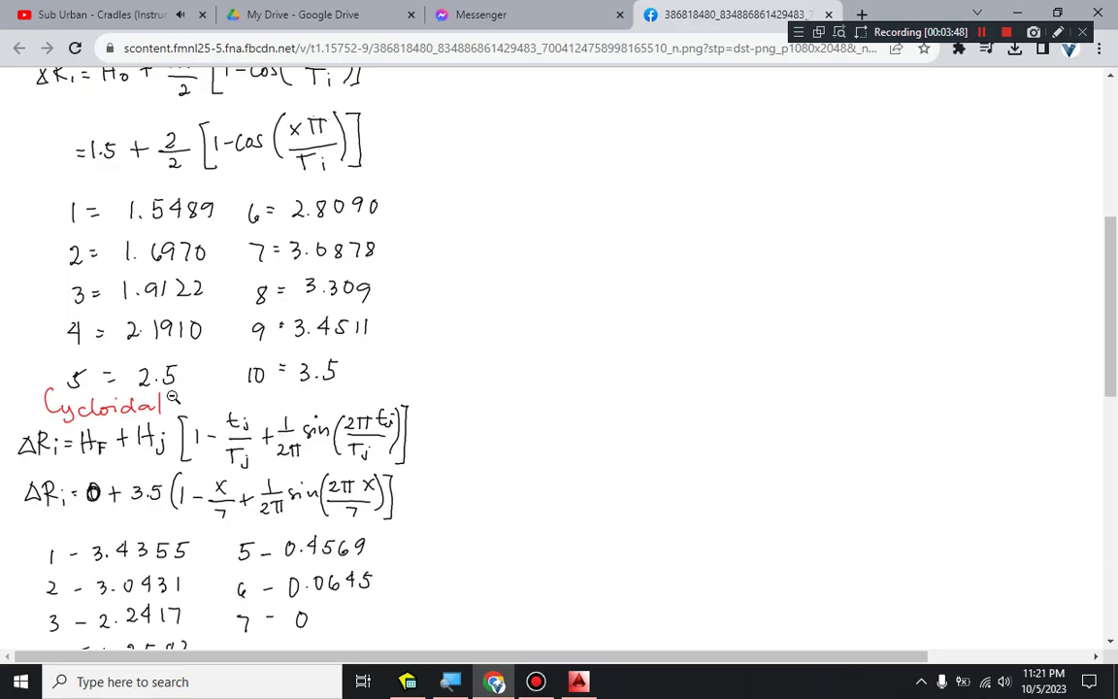
key(alt+Tab)
click(619, 424)
key(Delete)
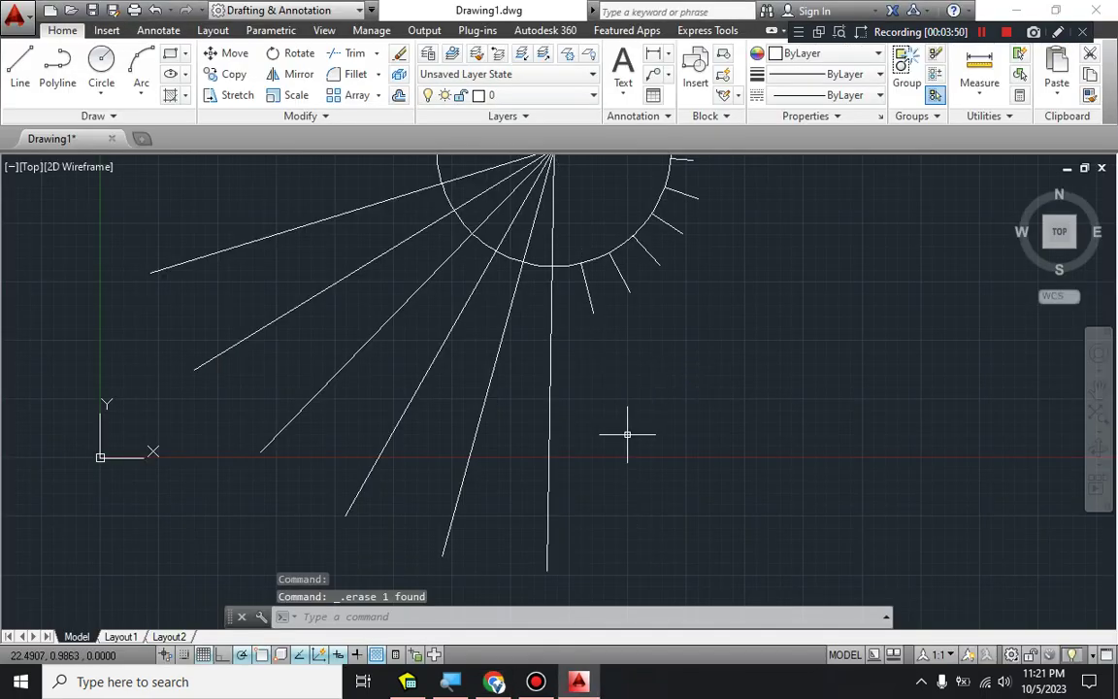
Draw a 2.5 long line outward along the sixth ray from the circle, and erase that long ray
text(l)
key(Return)
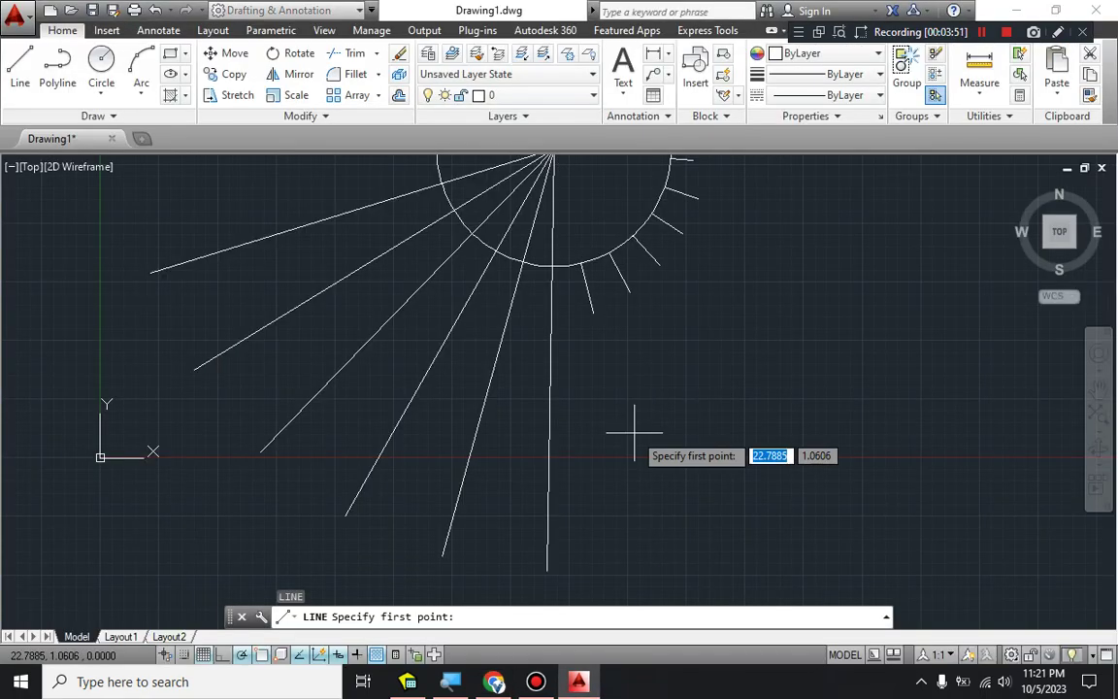
click(552, 265)
text(2.5)
key(Return)
key(Escape)
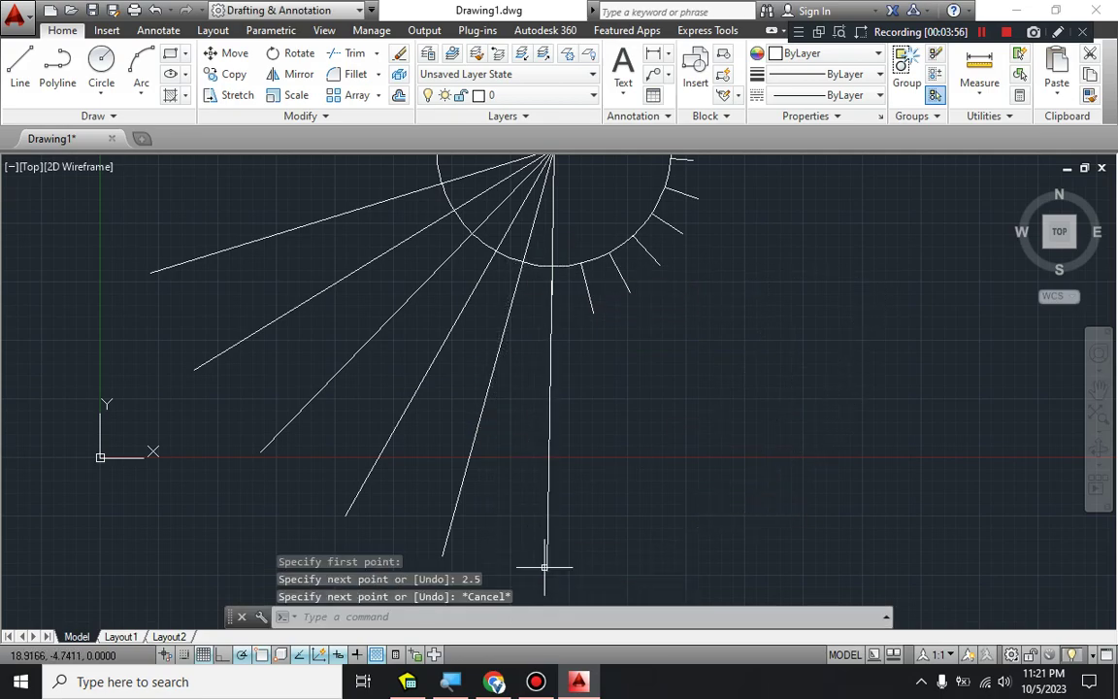
click(548, 556)
key(Delete)
Check the notes and draw a 2.8090 long line outward along the seventh ray, starting at the circle
key(alt+Tab)
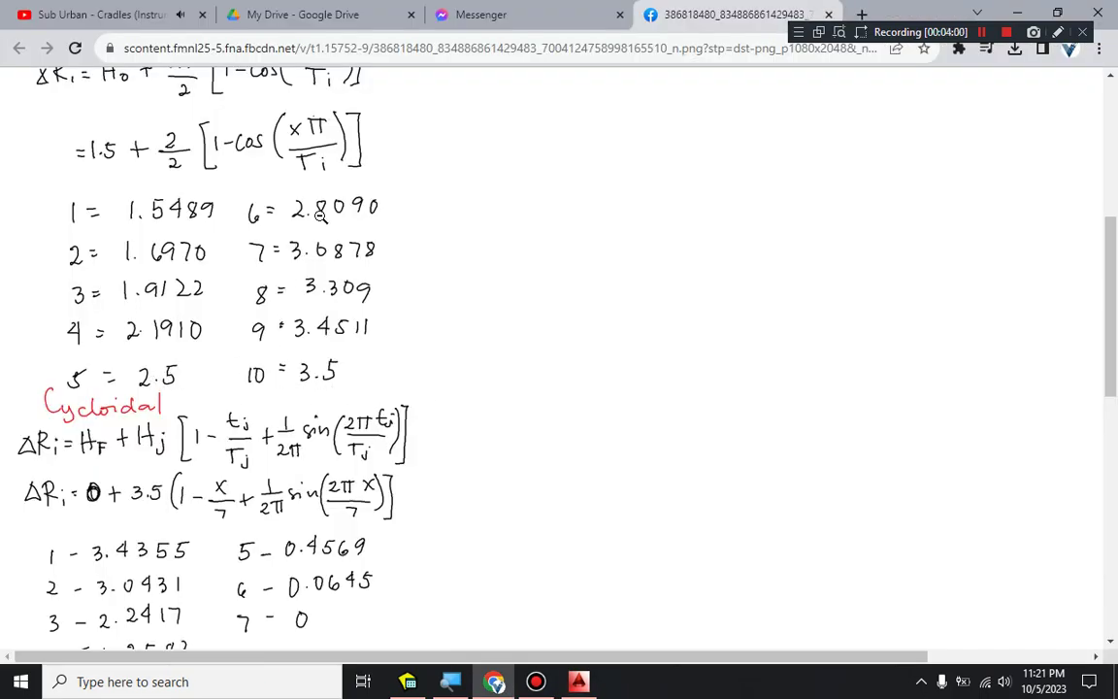
key(alt+Tab)
key(l)
key(Return)
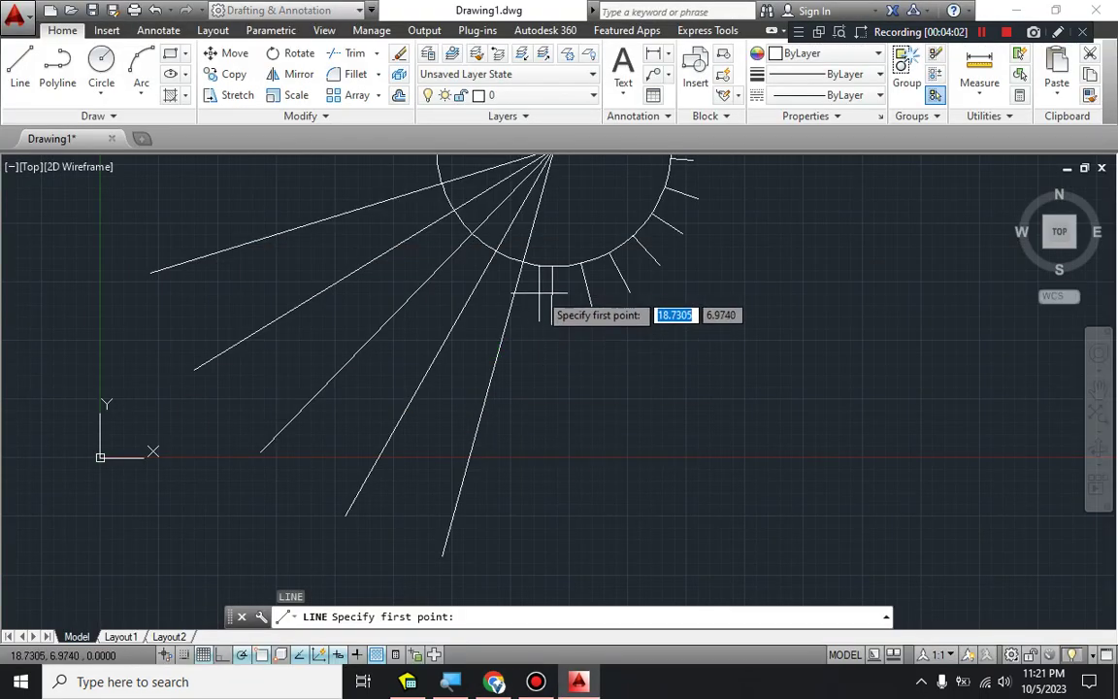
click(479, 250)
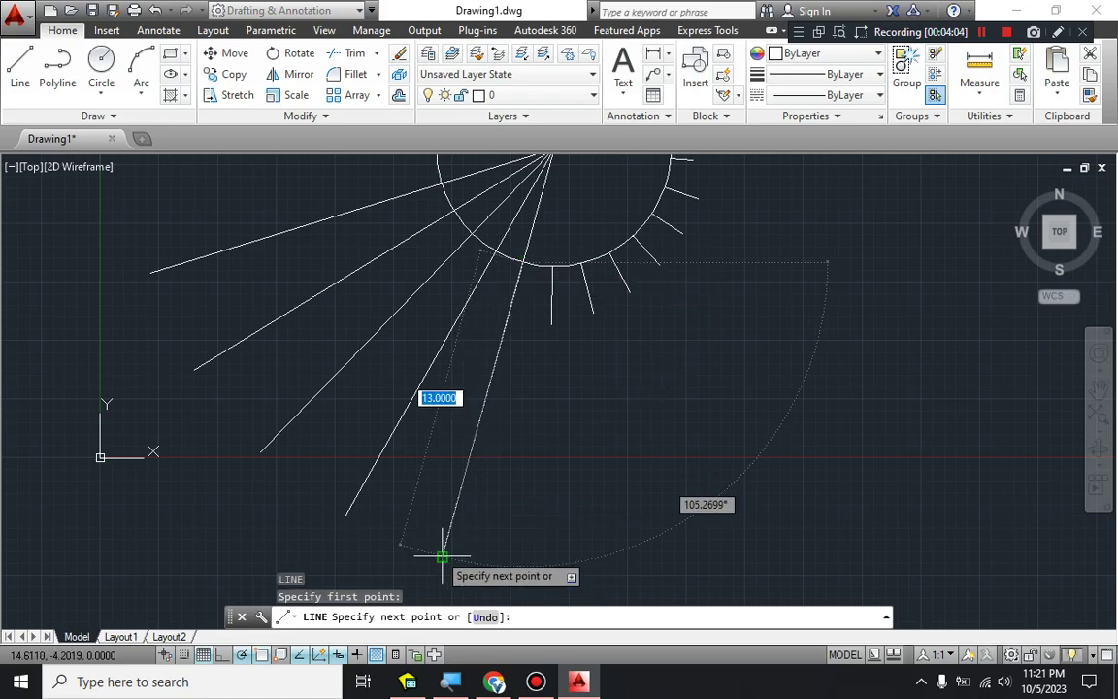
text(2.8090)
key(Return)
key(Escape)
Check the notes and draw a 3.0878 long line outward along the eighth ray, starting at the circle
key(alt+Tab)
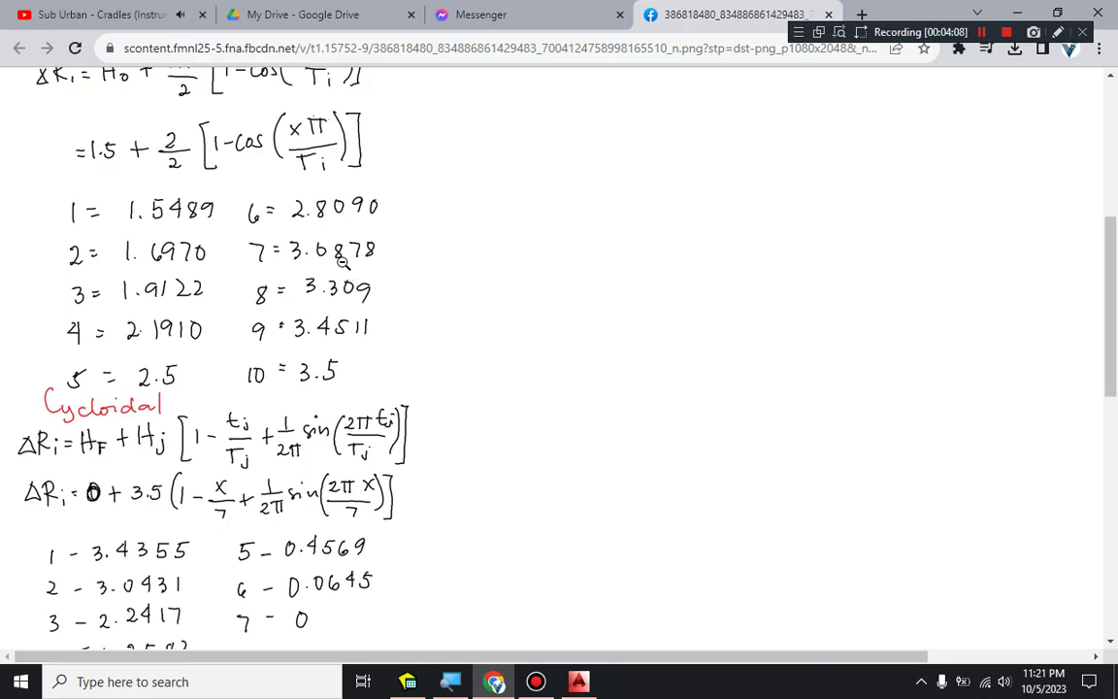
key(alt+Tab)
key(l)
key(Return)
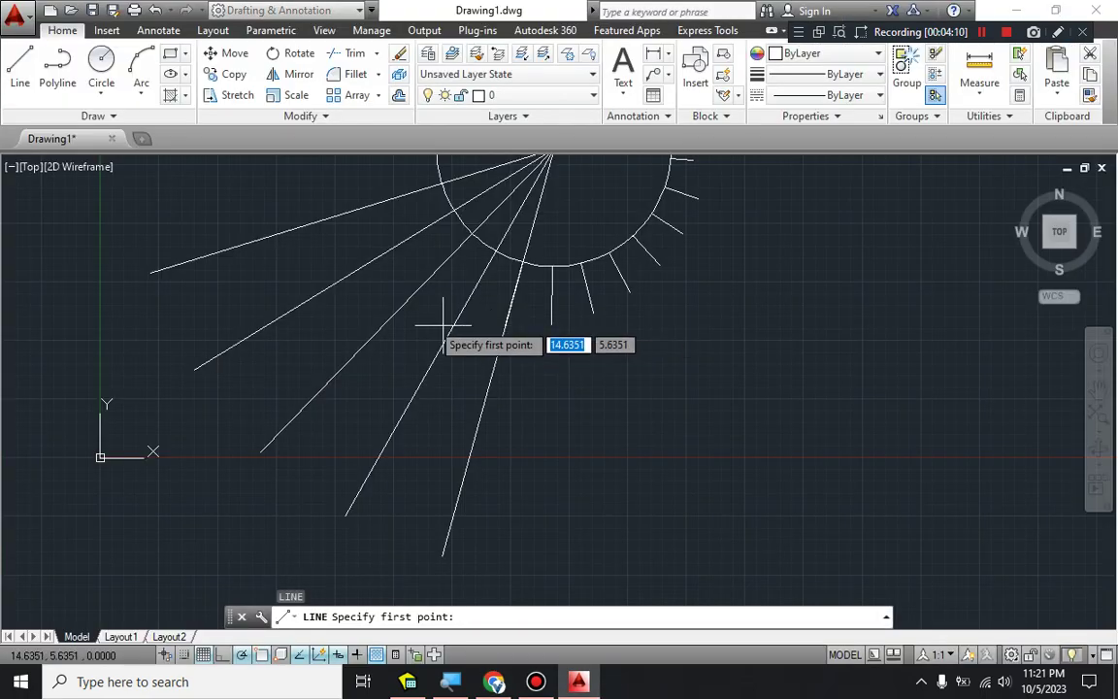
click(497, 250)
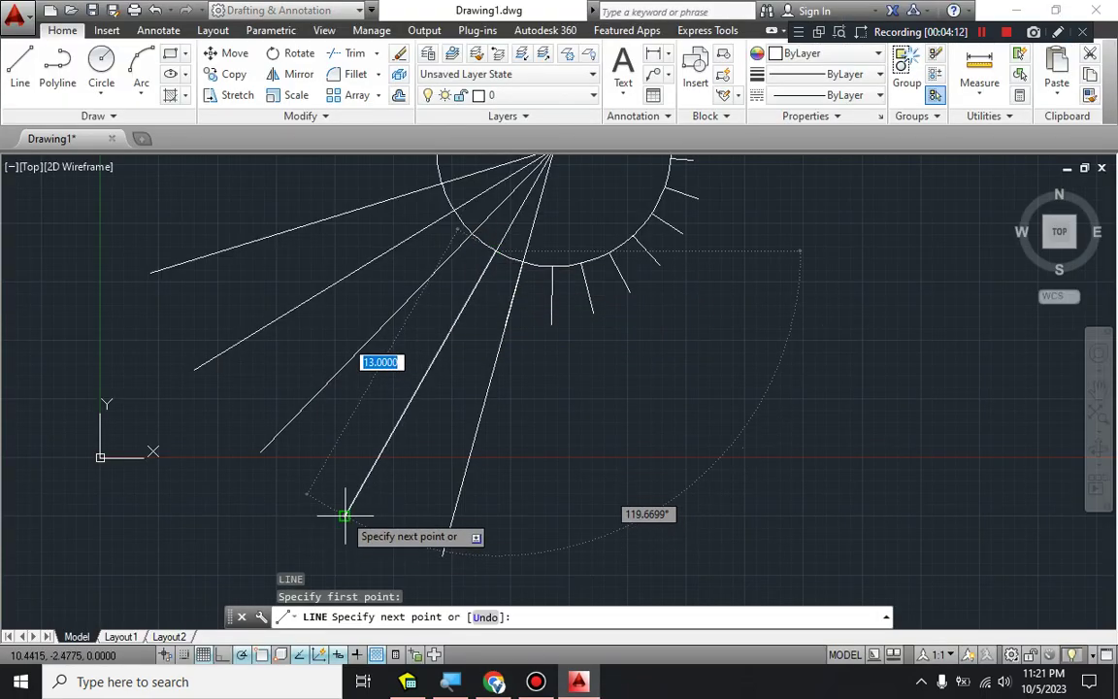
text(3.)
key(alt+Tab)
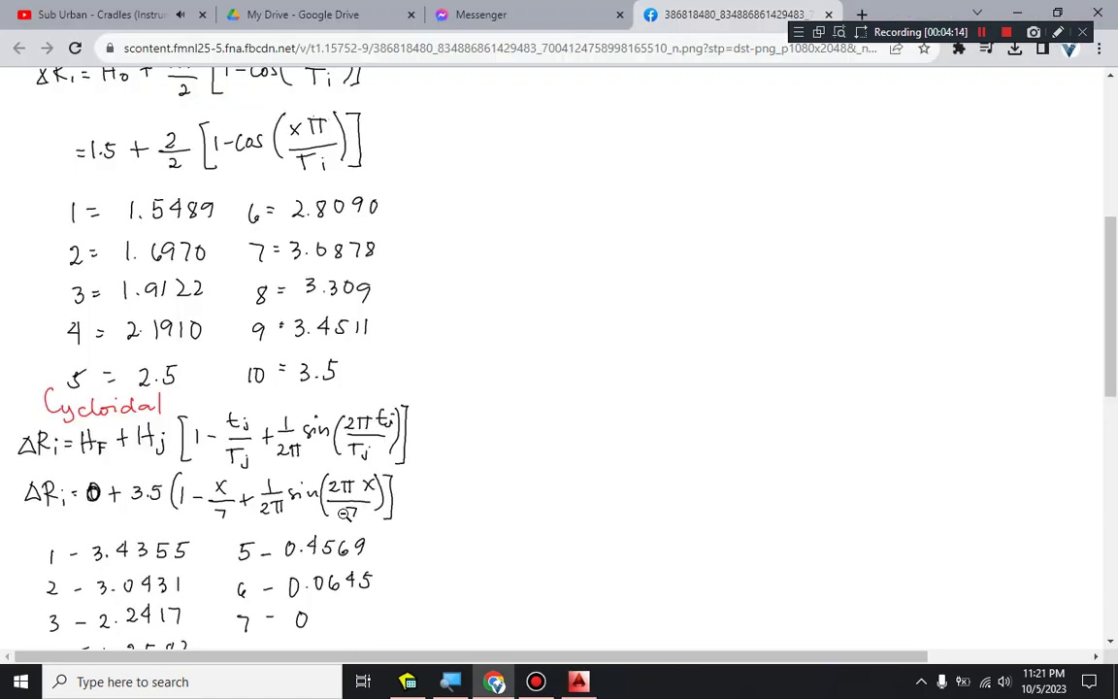
key(alt+Tab)
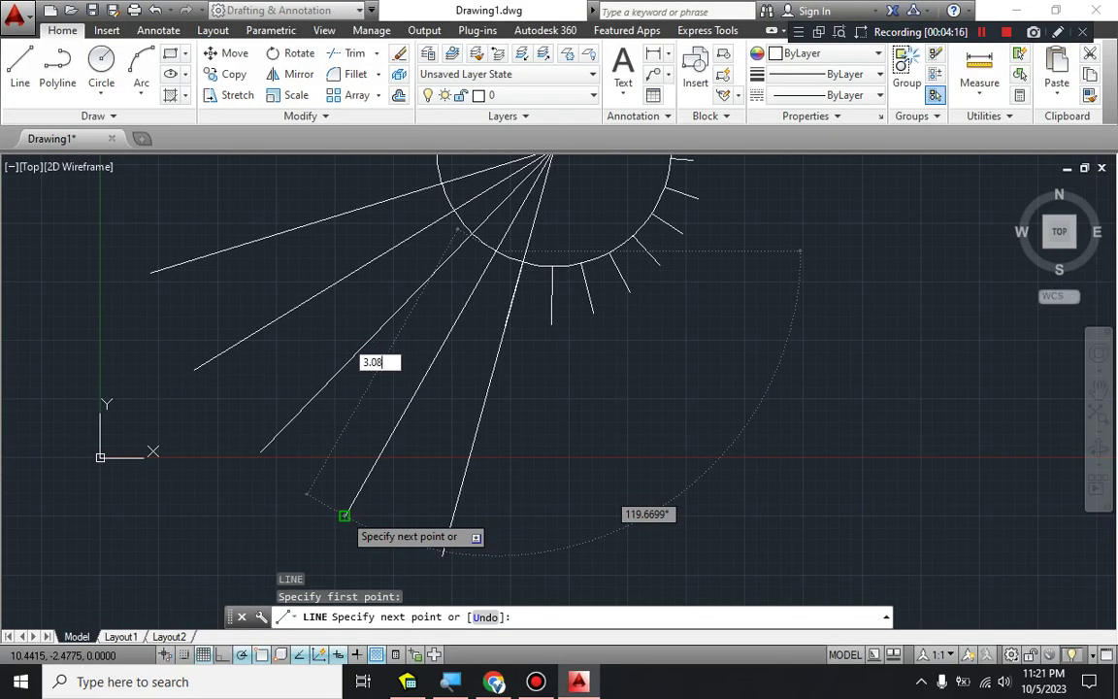
text(0878)
key(Return)
key(Escape)
Erase the seventh and eighth long rays, keeping their short displacement lines
key(Delete)
click(401, 445)
click(389, 436)
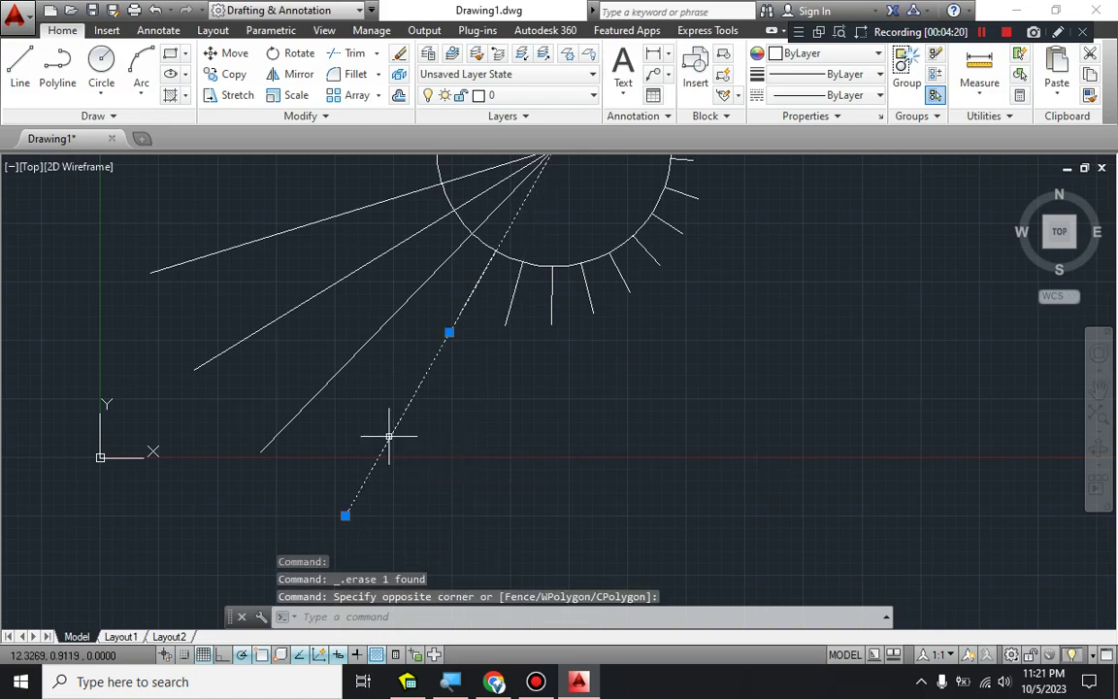
key(Delete)
Check the notes and draw a 3.309 long line outward along the ninth ray, starting at the circle
middle_drag(489, 351, 437, 446)
key(alt+Tab)
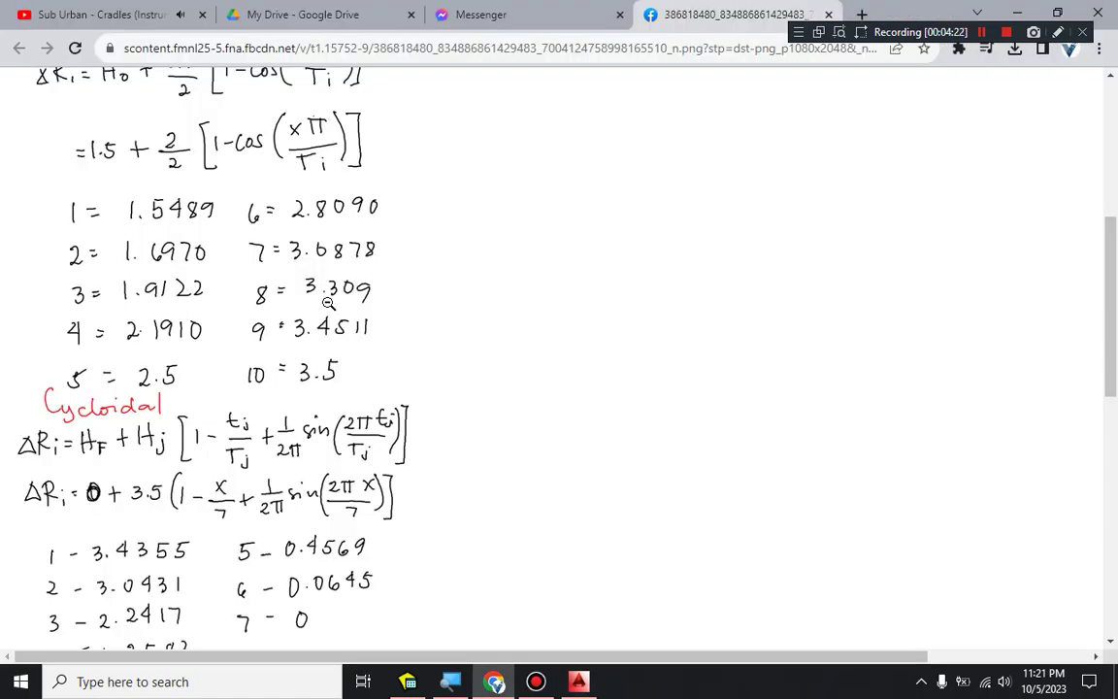
key(alt+Tab)
text(l)
key(Return)
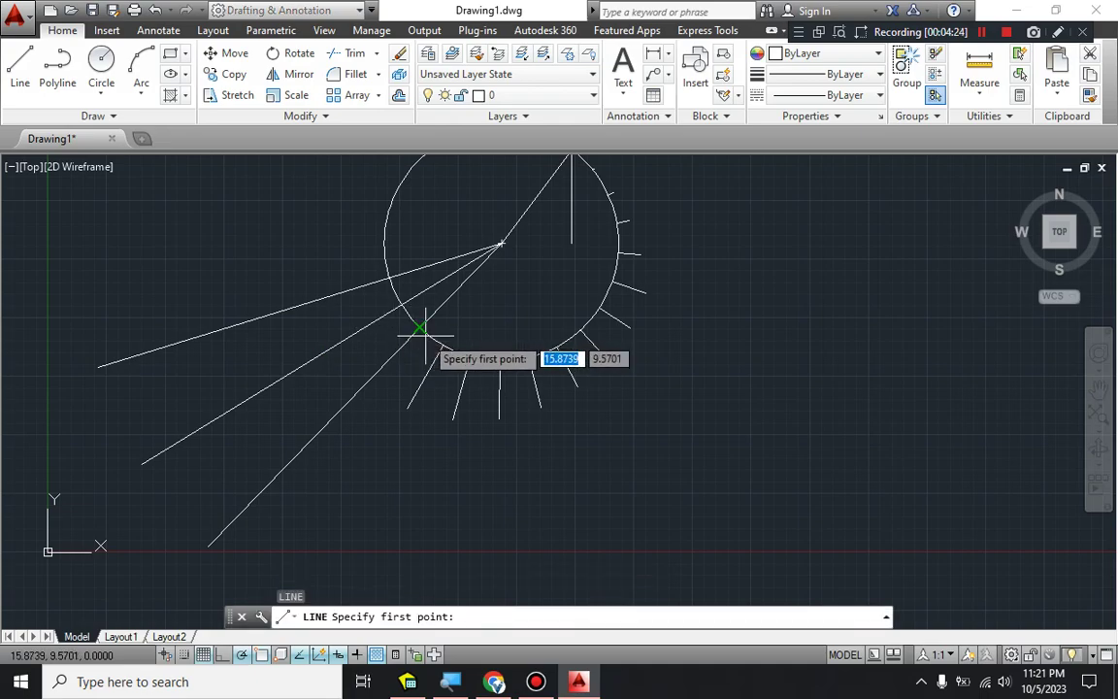
click(420, 328)
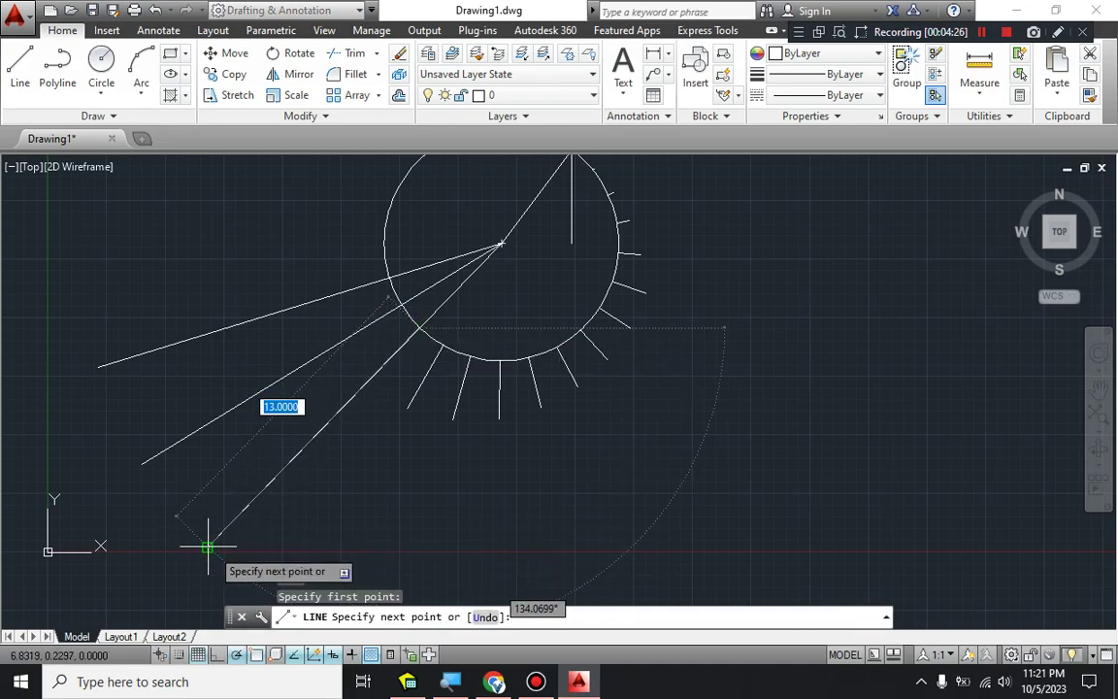
text(3.309)
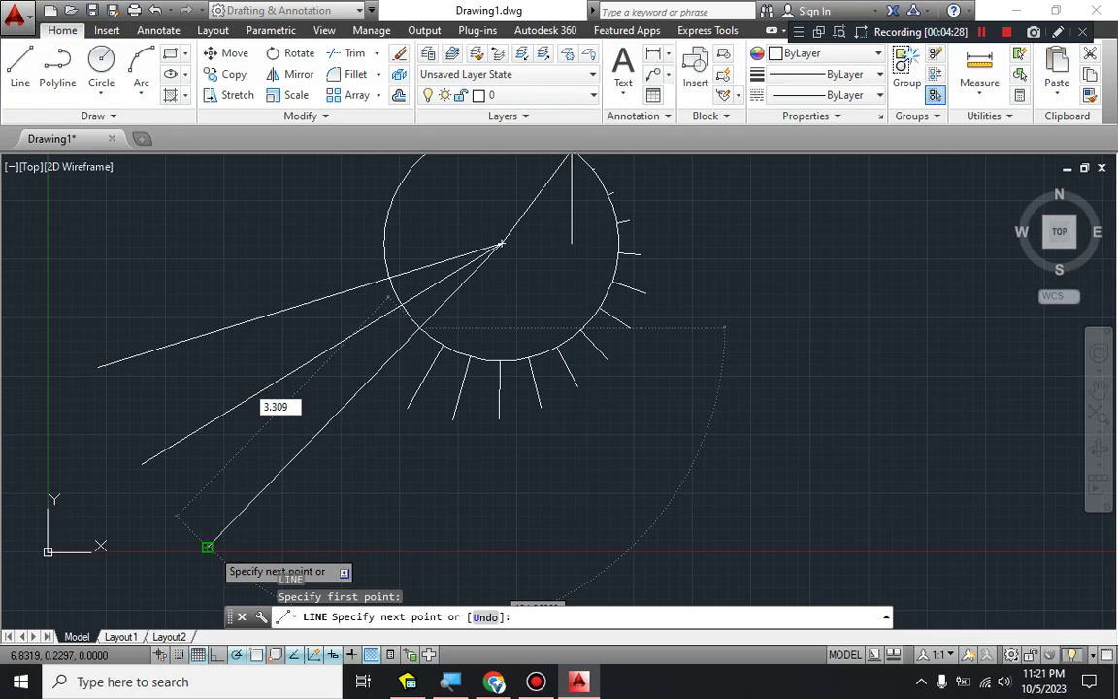
key(alt+Tab)
key(alt+Tab)
text(386)
key(Return)
key(Escape)
Check the notes and draw a 3.4511 long line outward along the tenth ray, starting at the circle
key(alt+Tab)
key(alt+Tab)
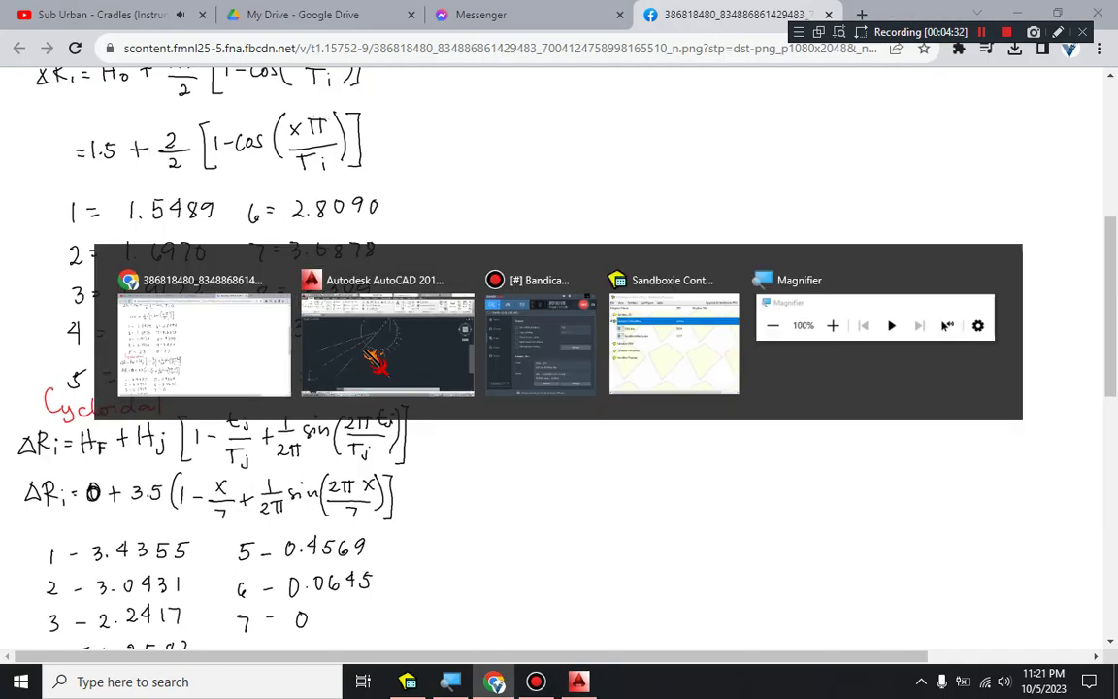
key(space)
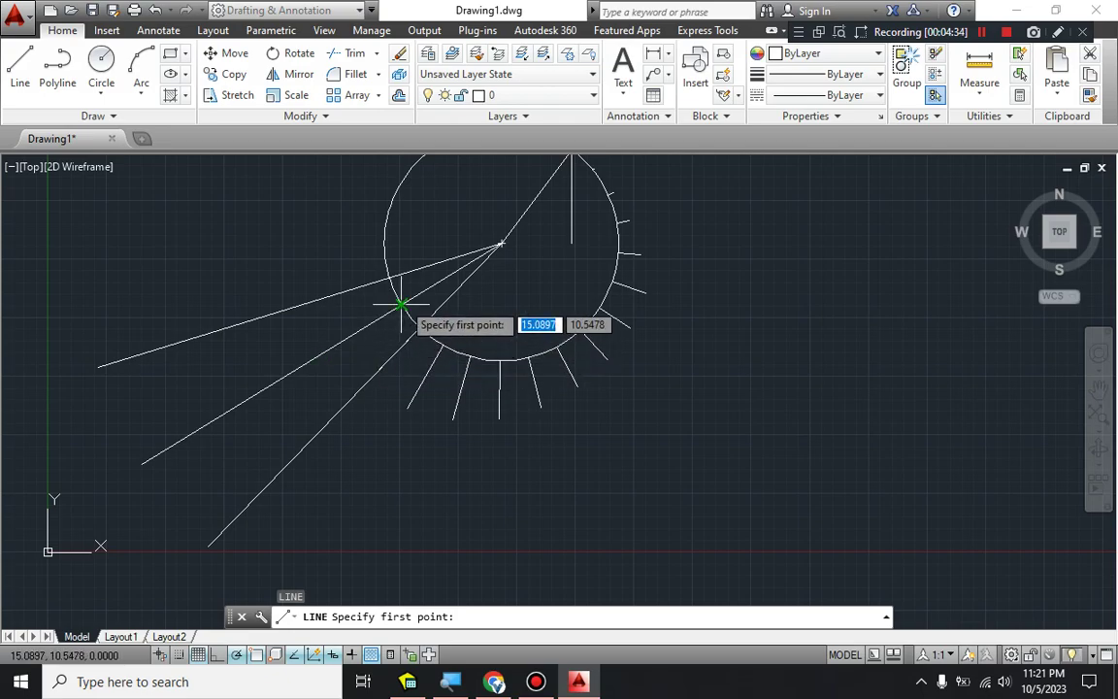
click(401, 306)
text(3.)
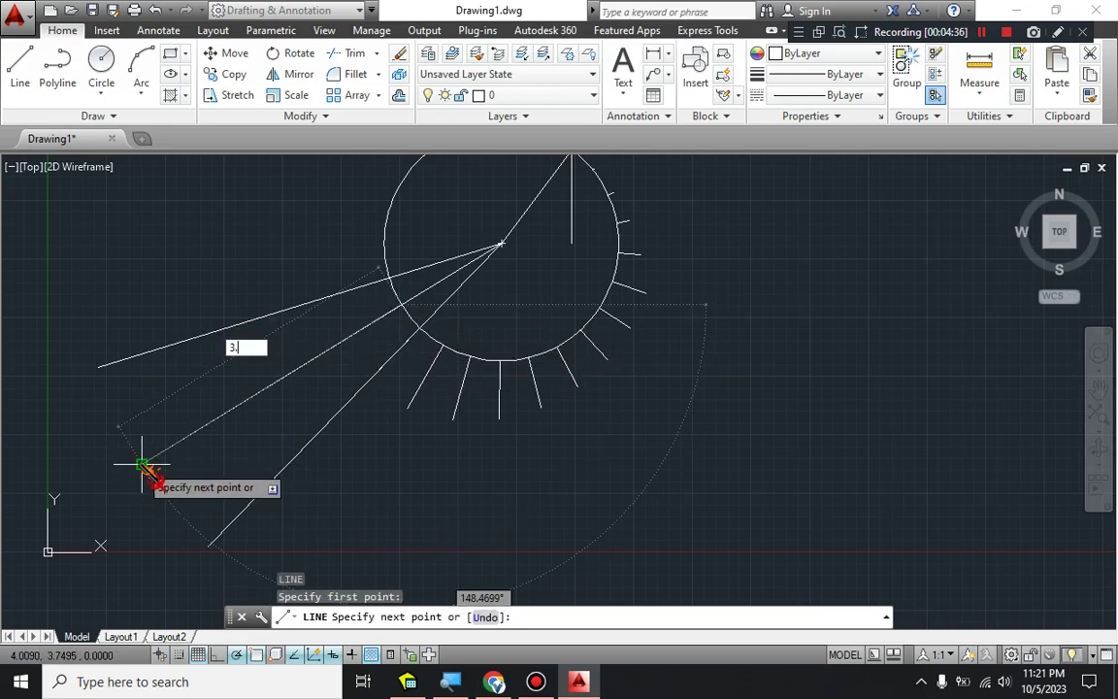
text(4511)
key(Return)
key(alt+Tab)
key(alt+Tab)
key(Escape)
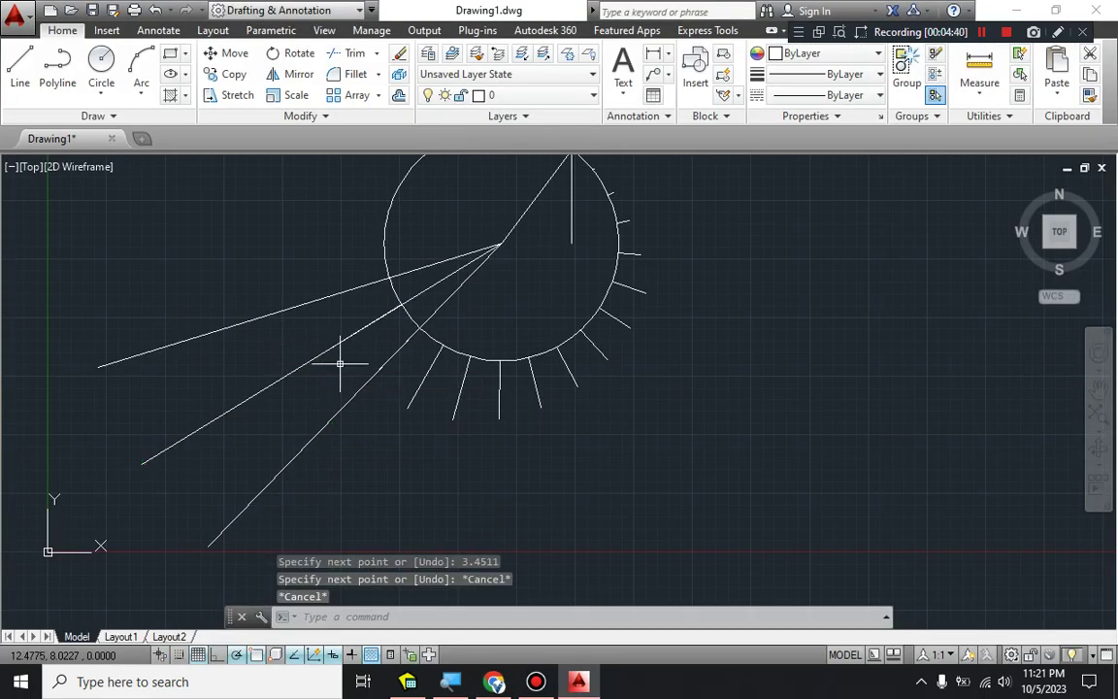
Draw a 3.5 long line outward along the last arrayed ray, starting at the circle
key(Return)
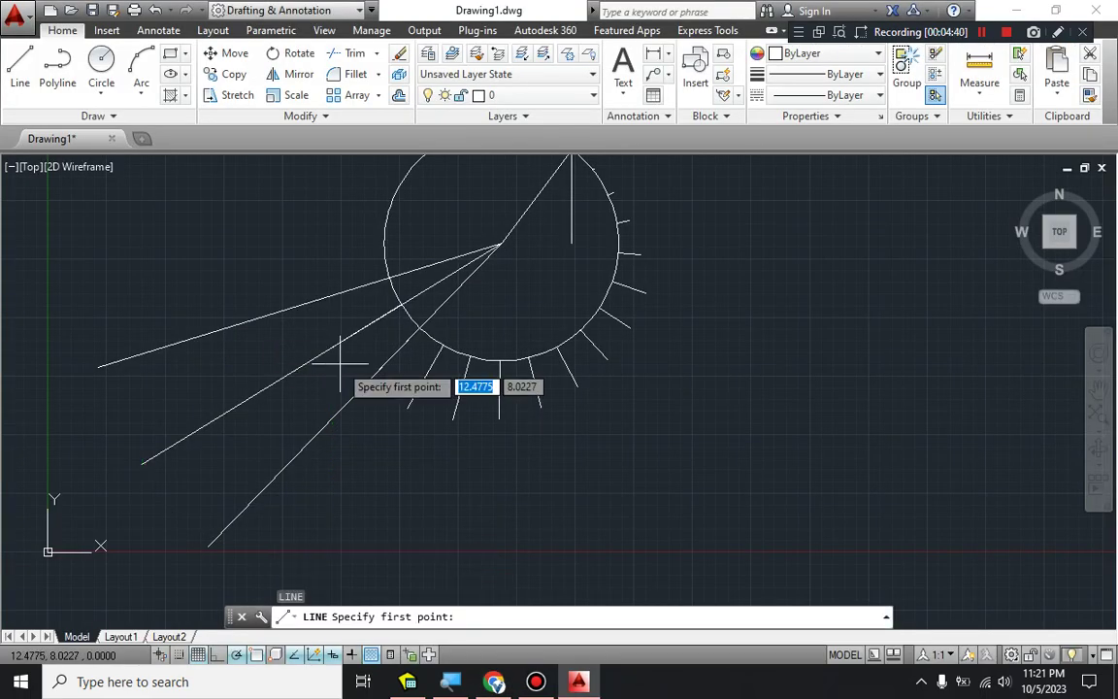
click(388, 280)
text(3.5)
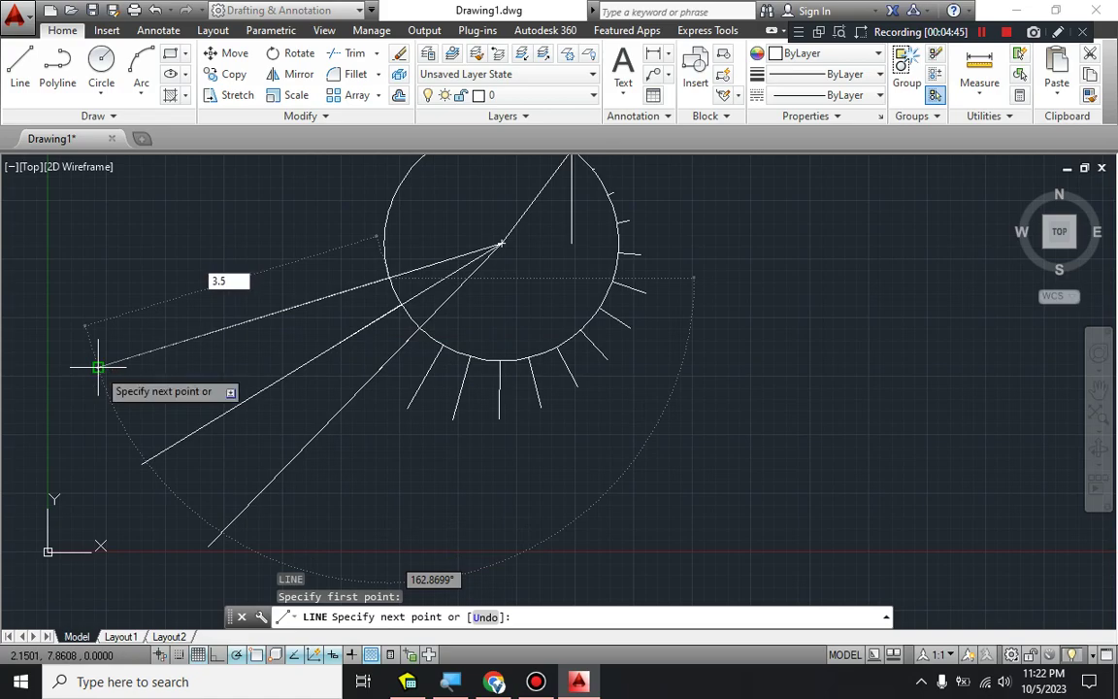
key(Return)
key(Escape)
Erase the ninth and tenth long rays, keeping their short displacement lines
click(309, 491)
click(205, 386)
key(Delete)
middle_drag(398, 311, 320, 388)
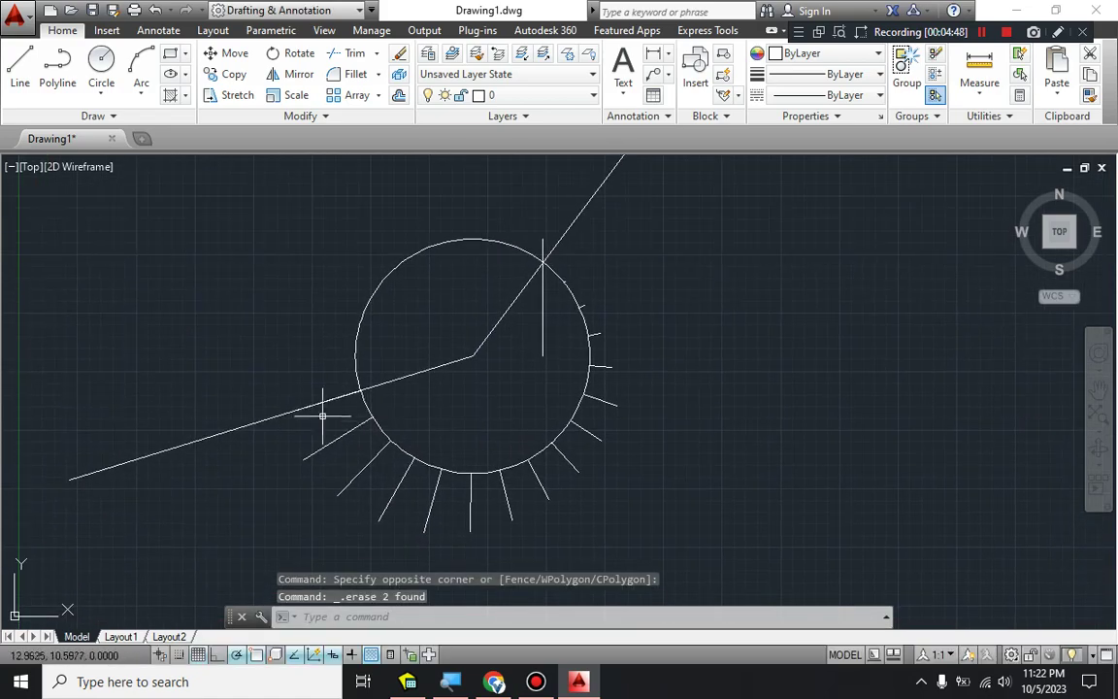
mouse_move(222, 409)
middle_down()
mouse_move(250, 381)
mouse_move(324, 385)
middle_up()
Check the displacement notes and calculate 14.4 × 3 with the calculator
key(alt+Tab)
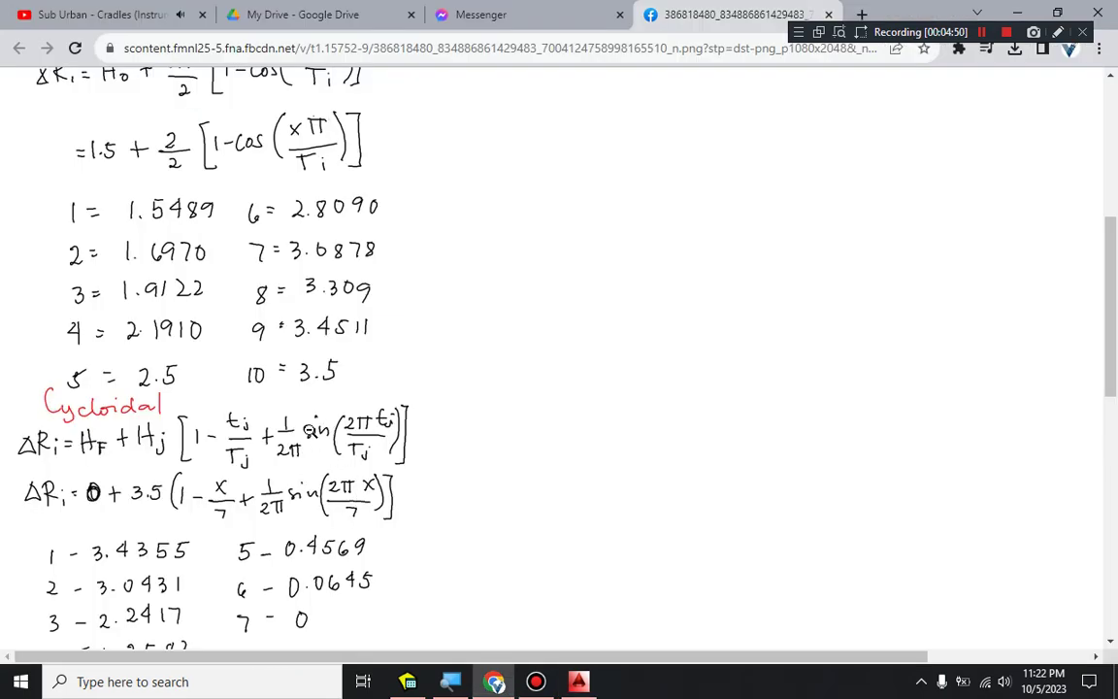
key(alt+Tab)
key(Escape)
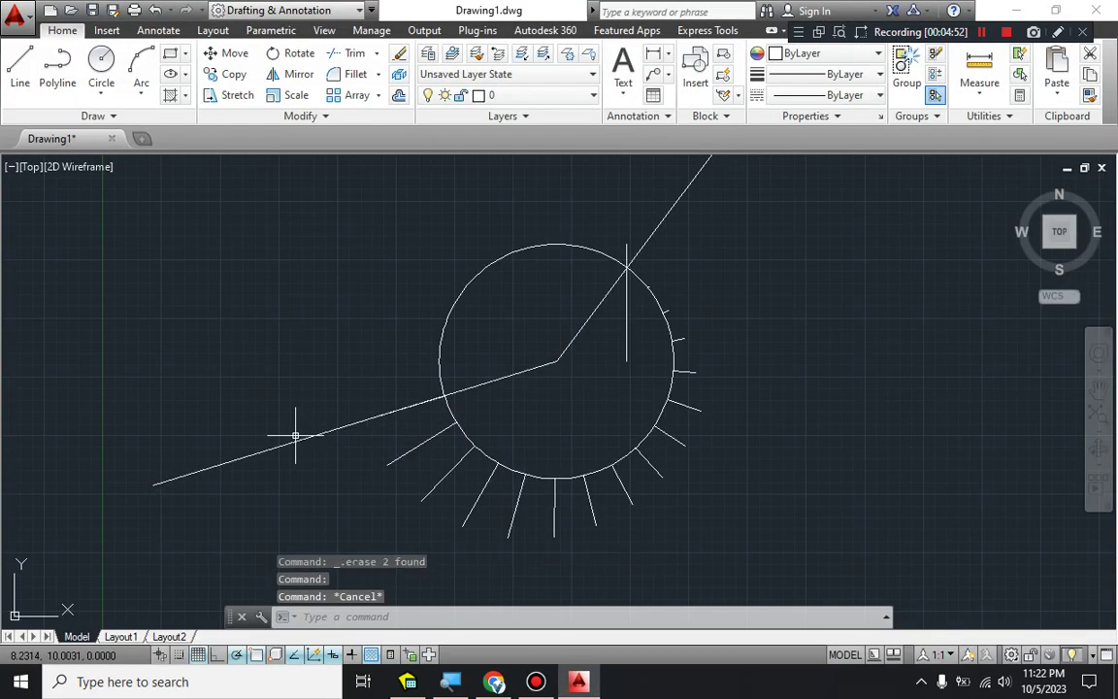
key(super+r)
text(calc)
key(Return)
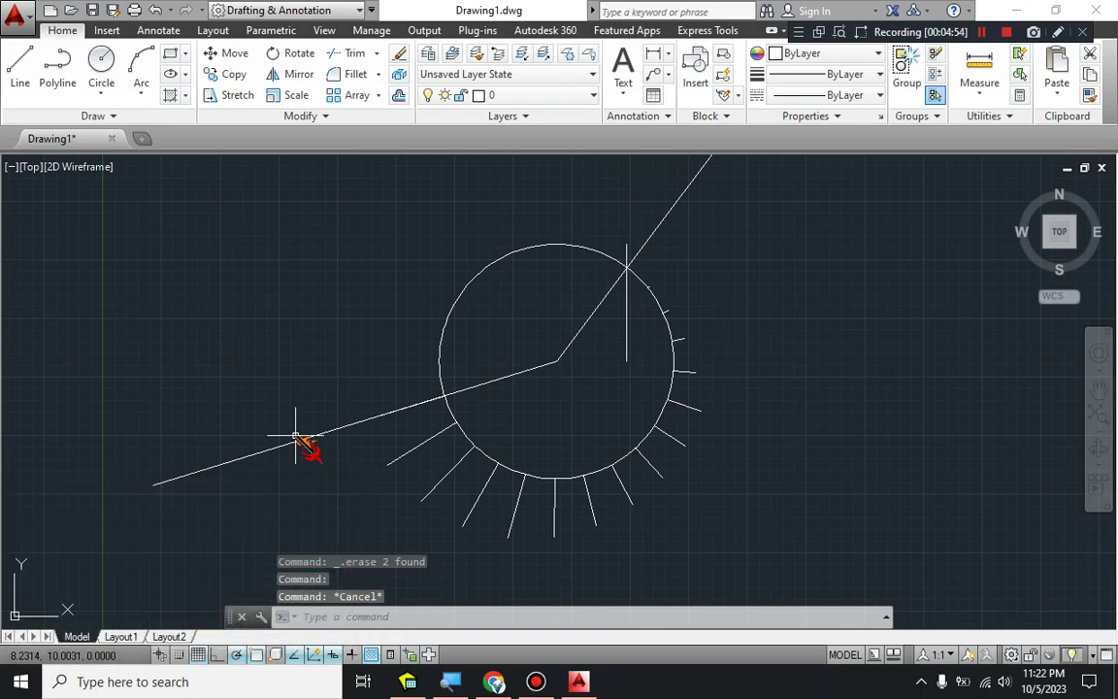
click(535, 461)
click(536, 433)
click(605, 489)
click(536, 433)
click(639, 433)
click(604, 461)
click(672, 474)
click(678, 250)
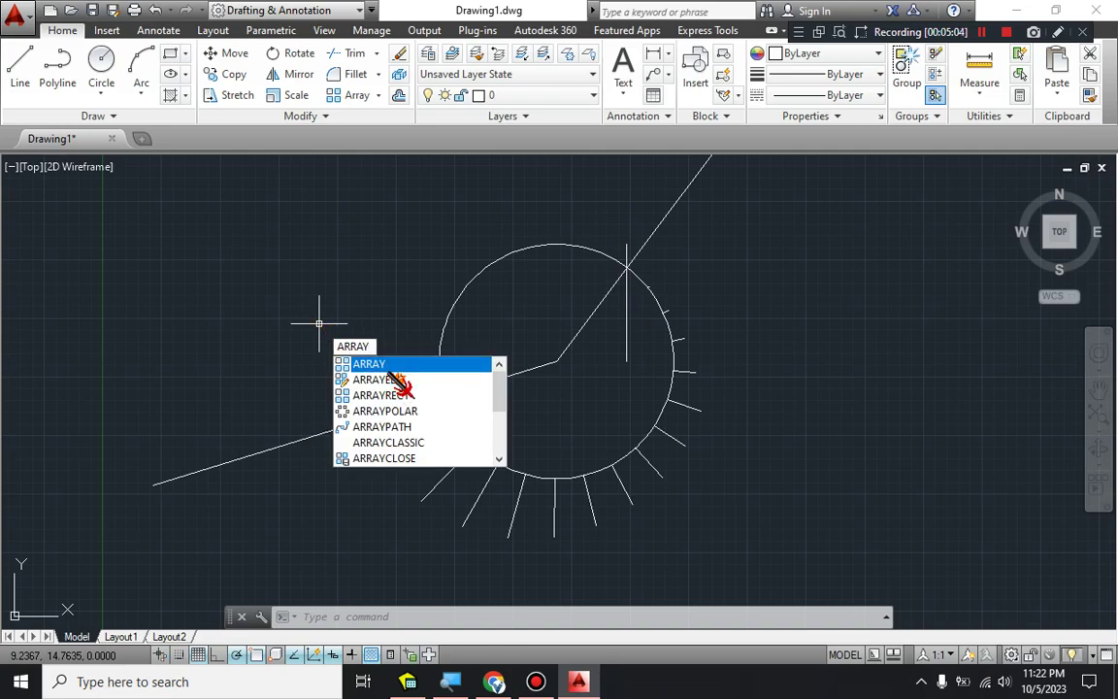
Create a polar array of the last long harmonic motion ray about the circle's centre, with the direction reversed
key(Return)
click(337, 428)
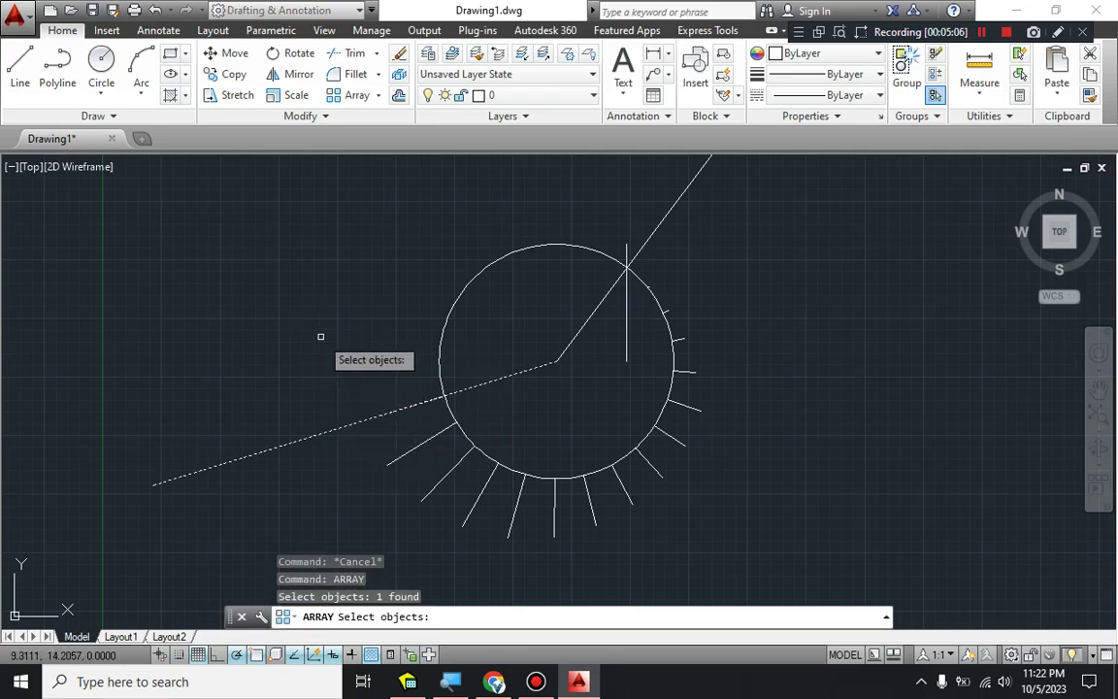
key(Return)
click(363, 418)
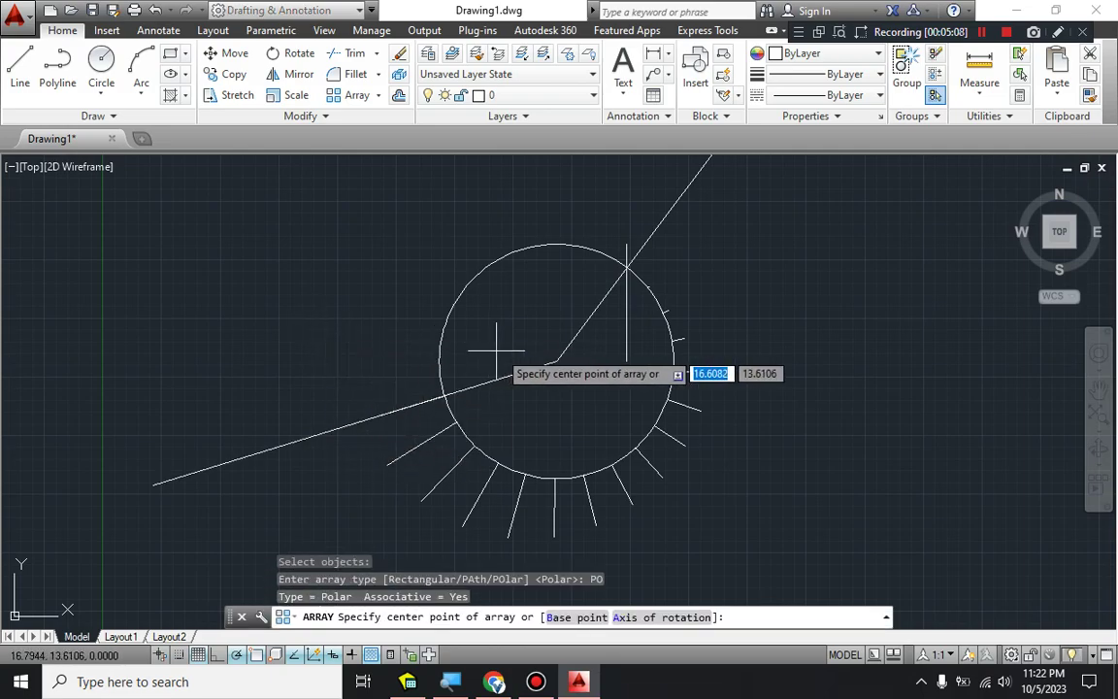
click(557, 362)
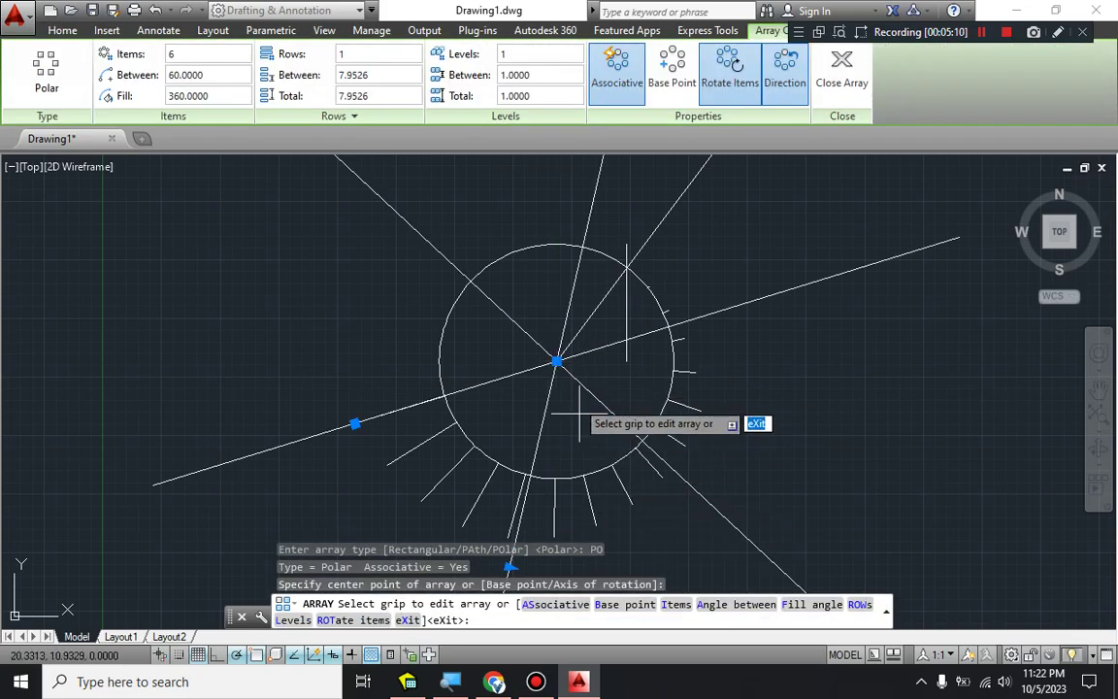
click(788, 97)
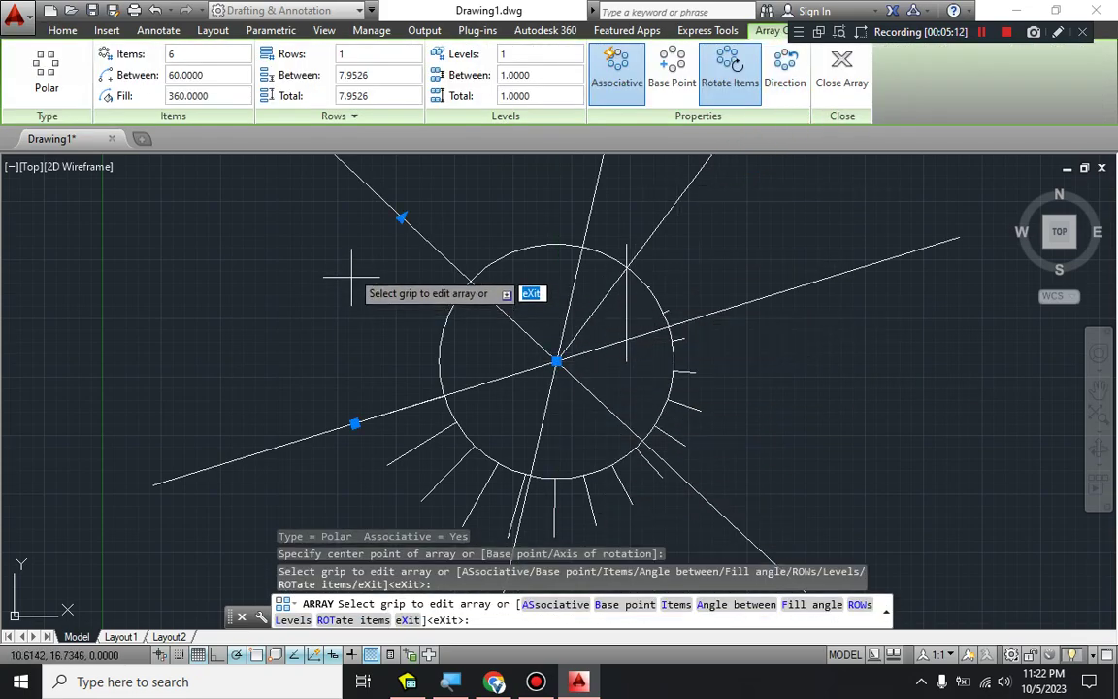
Set the polar array to 2 items with an angle of 14.4 degrees between them
click(214, 75)
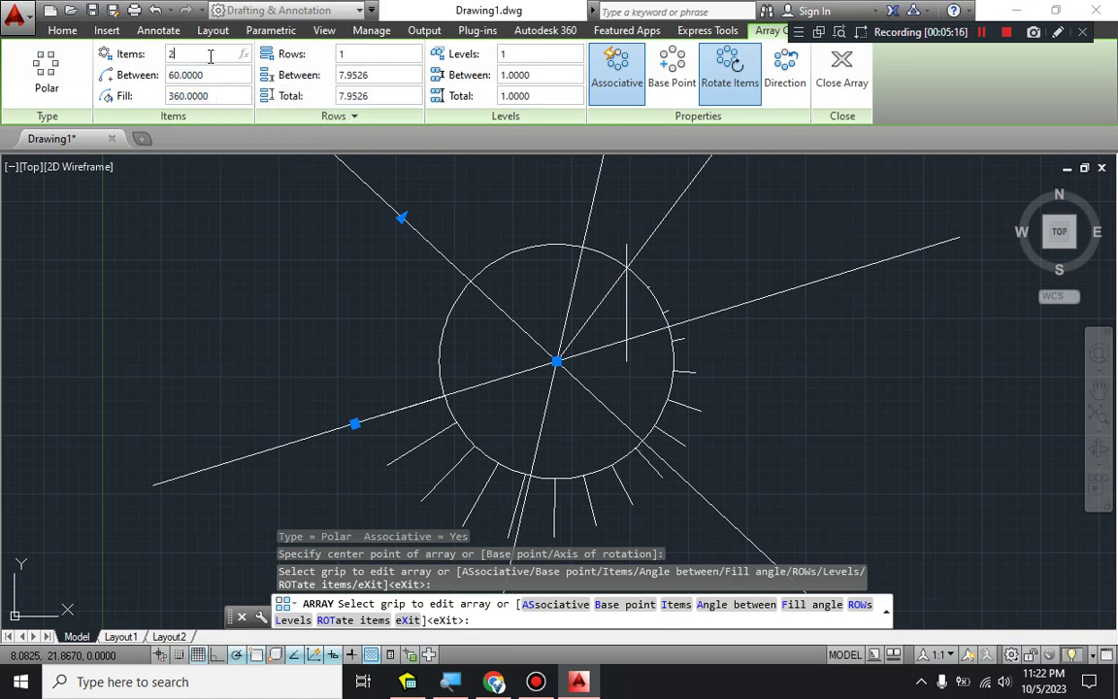
key(Return)
text(14.4)
key(Return)
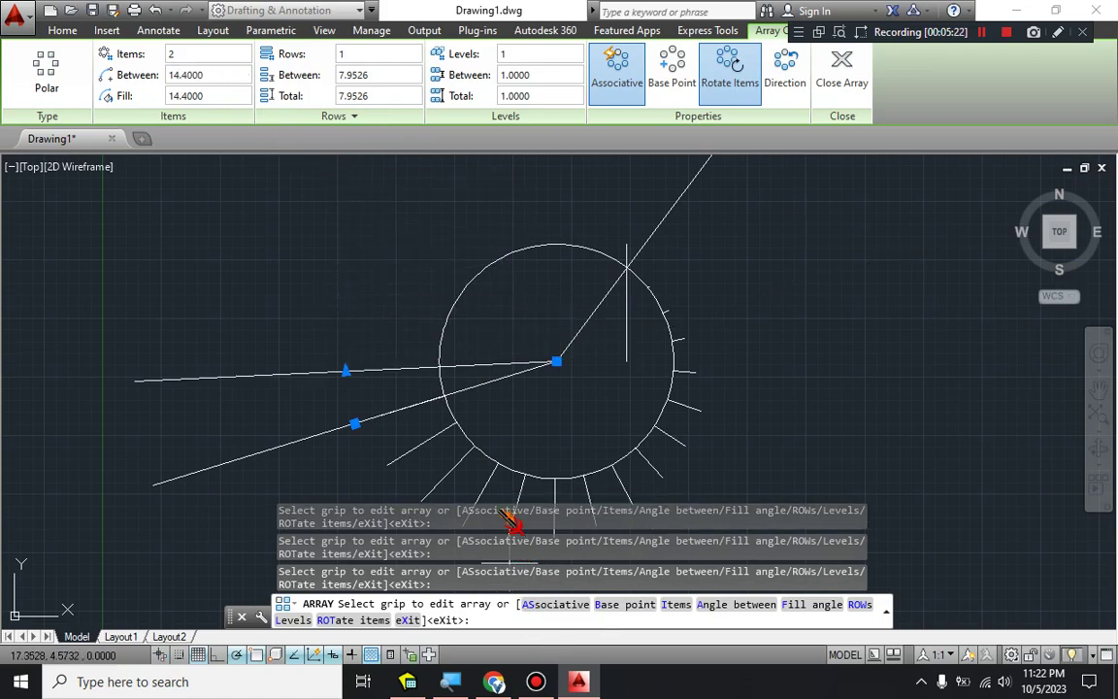
Calculate 14.4 × 3 again with the calculator to get the array's fill angle
key(super+r)
key(Return)
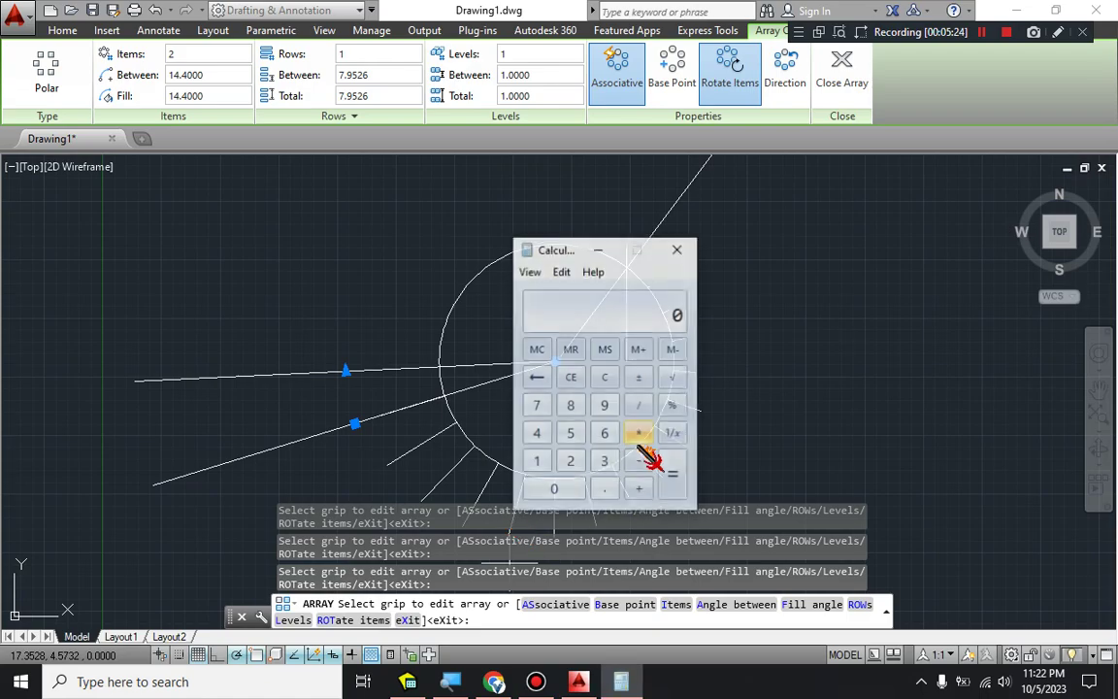
click(536, 462)
click(535, 433)
click(604, 489)
click(536, 433)
click(639, 433)
click(603, 461)
click(672, 476)
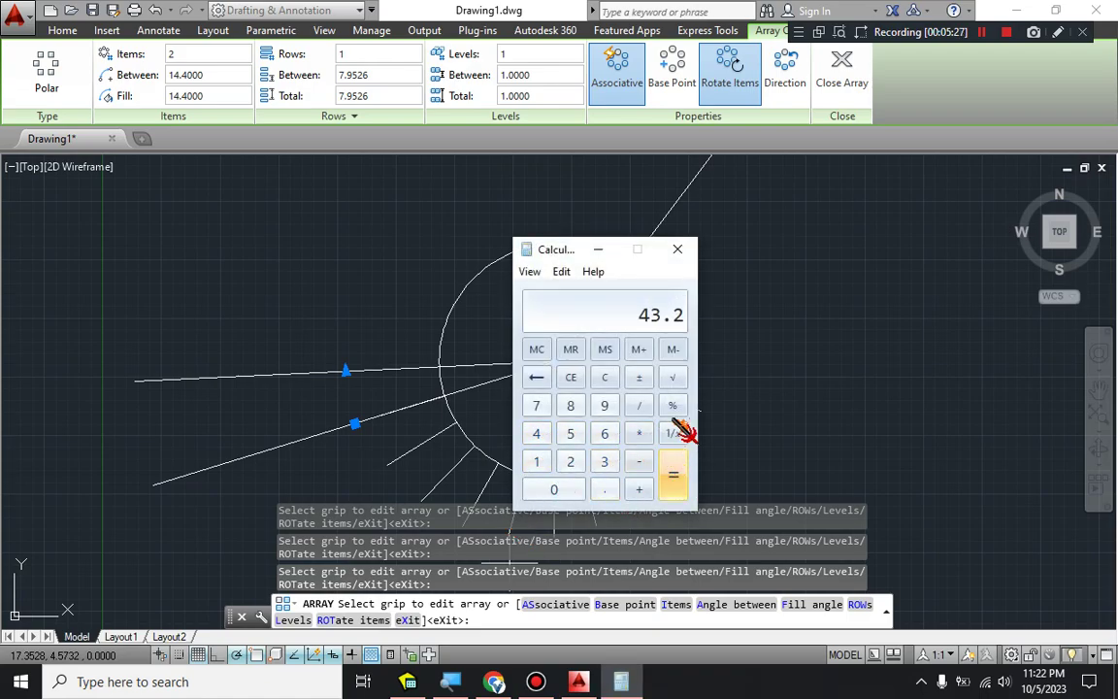
click(677, 248)
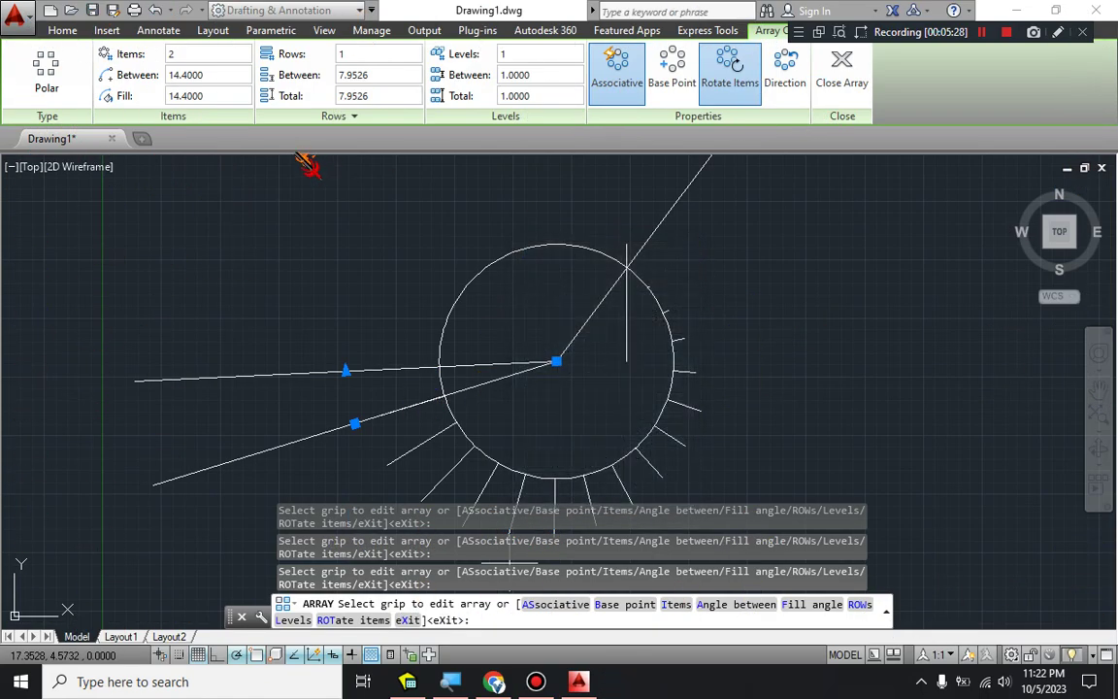
Set the polar array's fill angle to 43.2 degrees and finish the array
click(220, 94)
text(43.2)
key(Return)
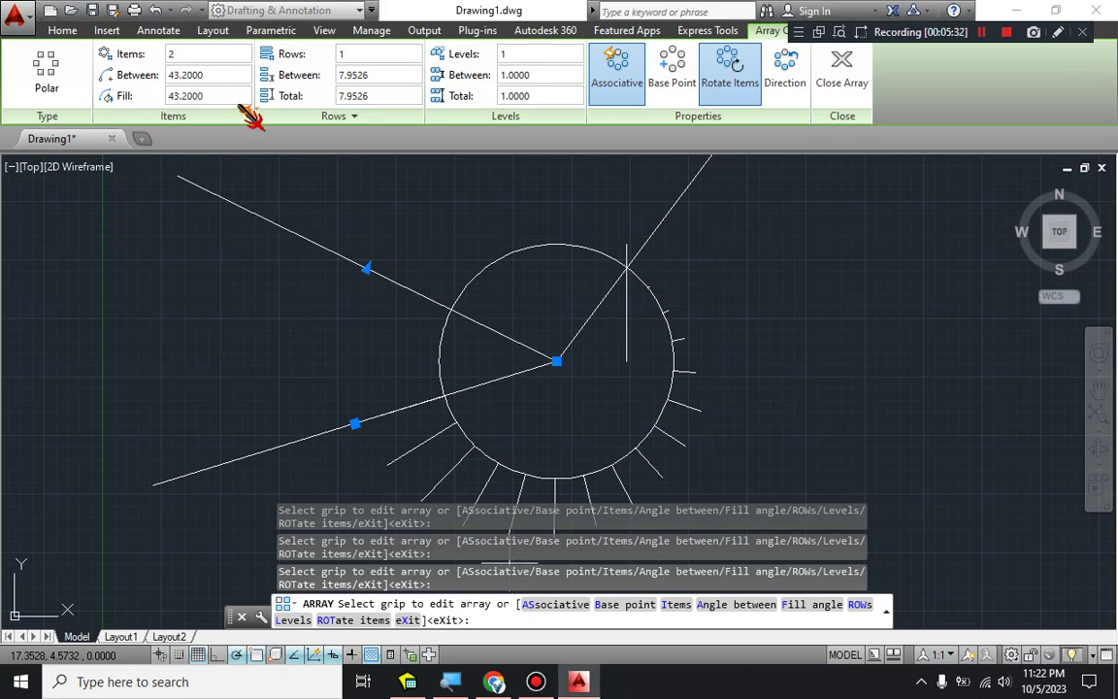
click(861, 87)
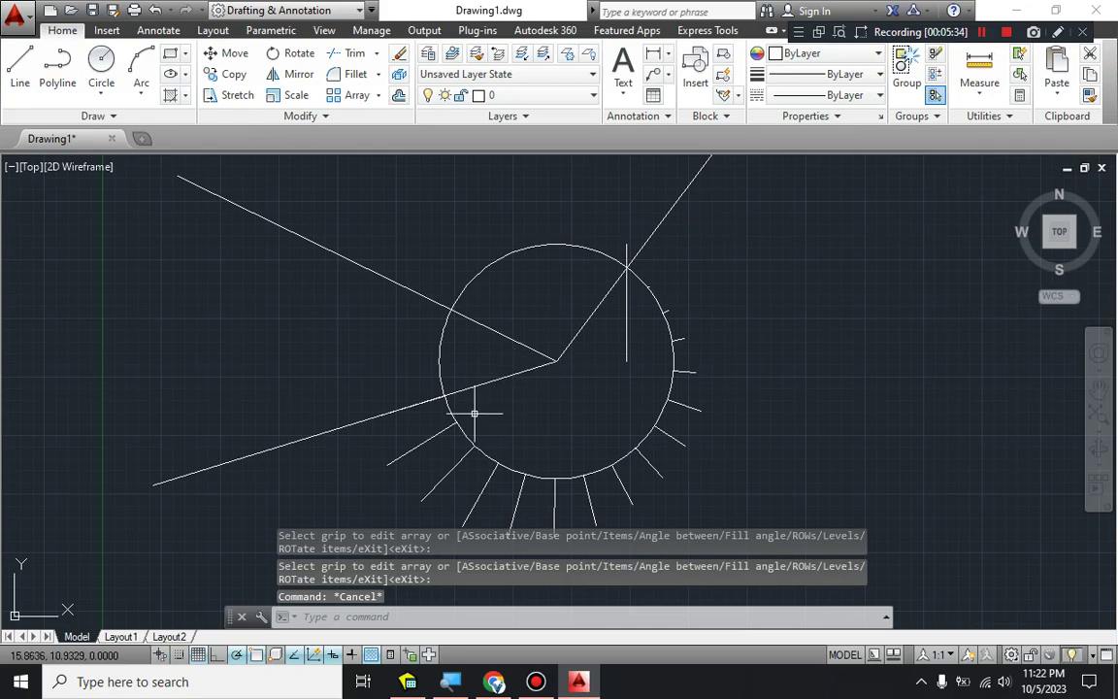
Draw a 3.5 long line from the circle outward along the lower ray of the two-ray array
text(l)
key(Return)
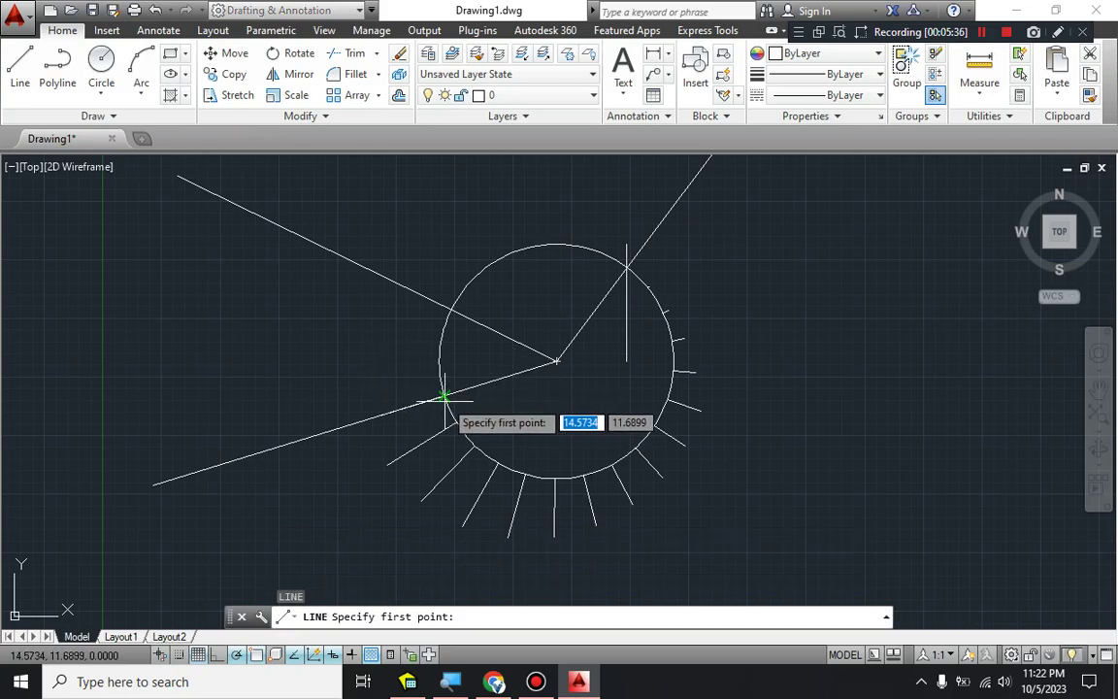
click(444, 395)
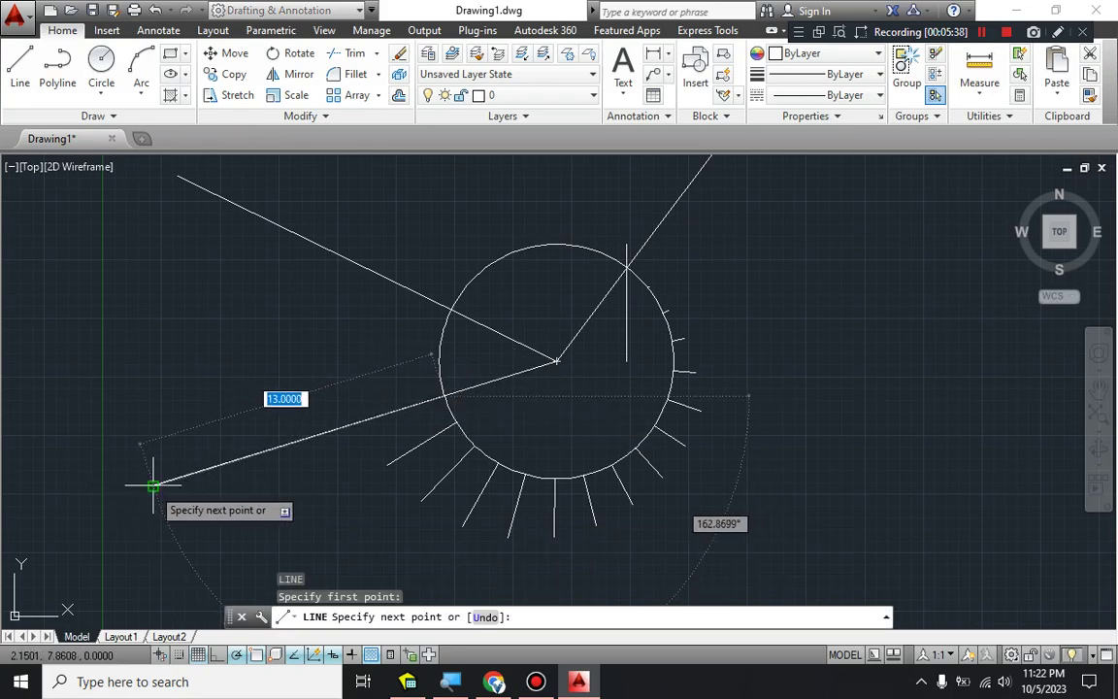
text(3.5)
key(Return)
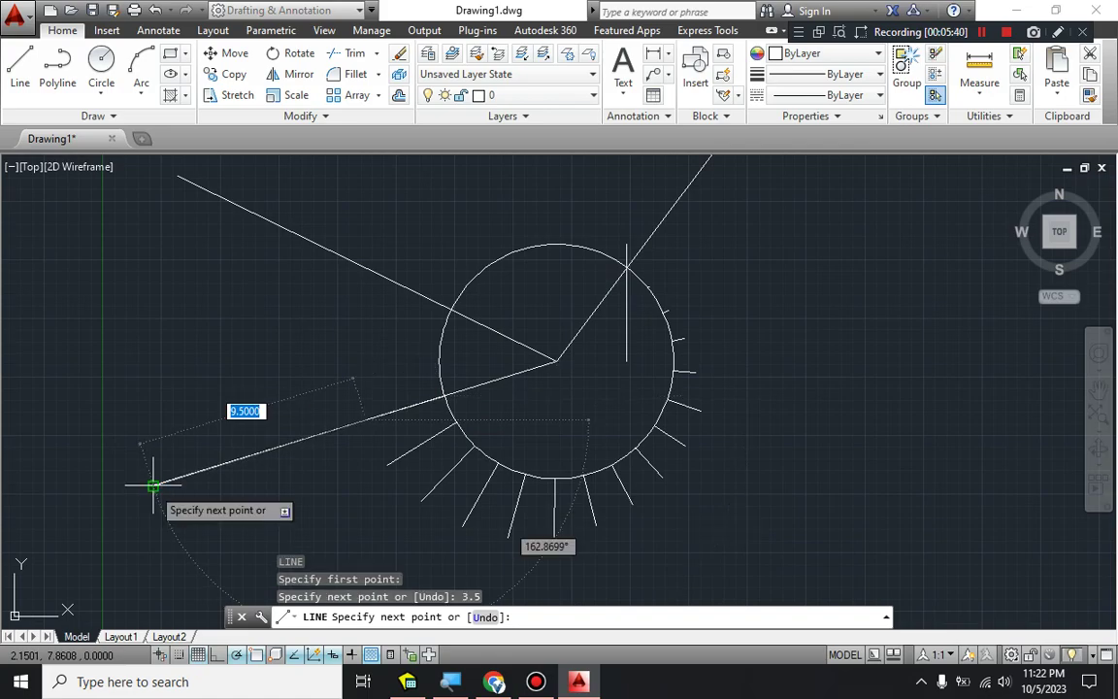
key(Escape)
Explode the two-ray array and erase its lower long ray, keeping the short displacement line
click(279, 446)
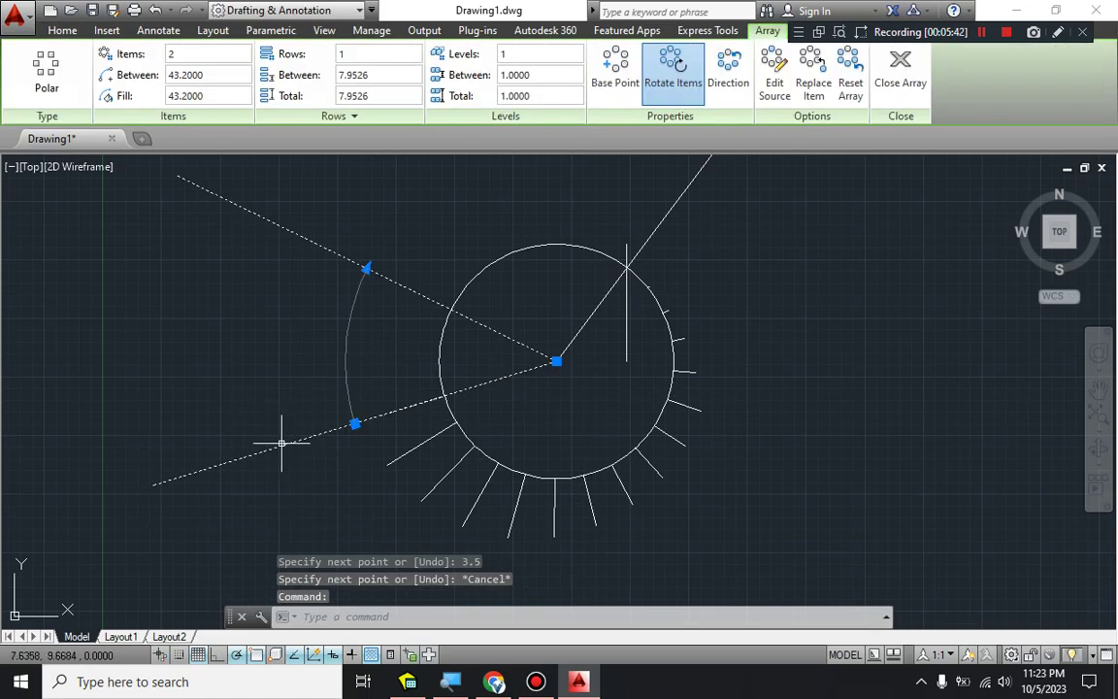
key(Escape)
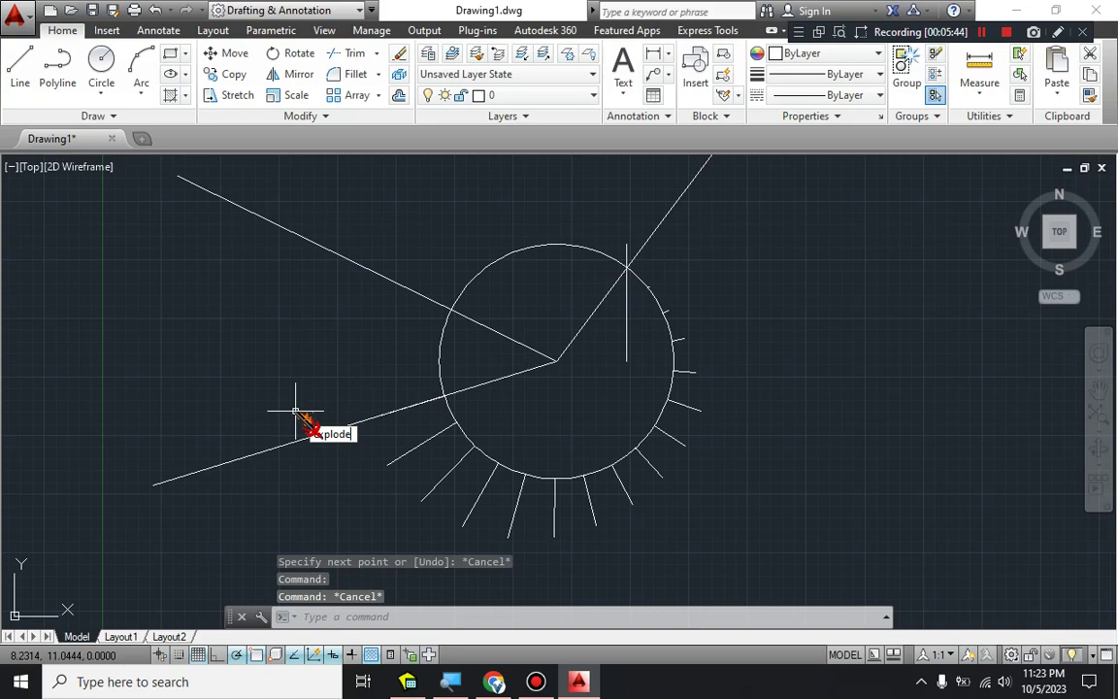
key(Return)
click(300, 439)
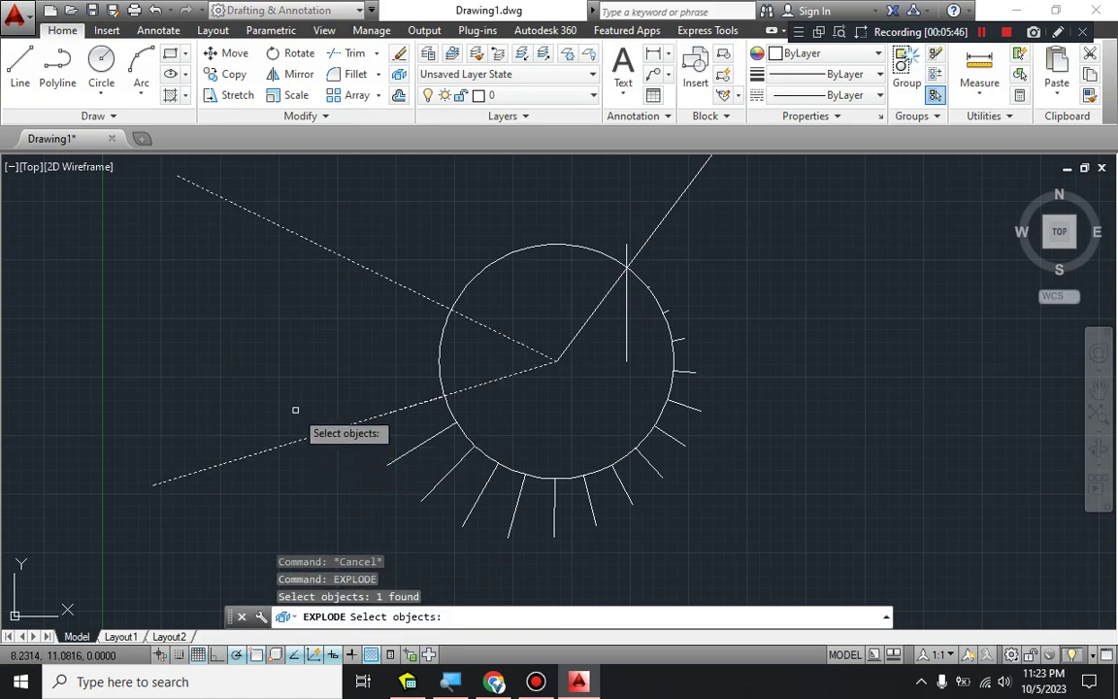
key(Return)
click(284, 445)
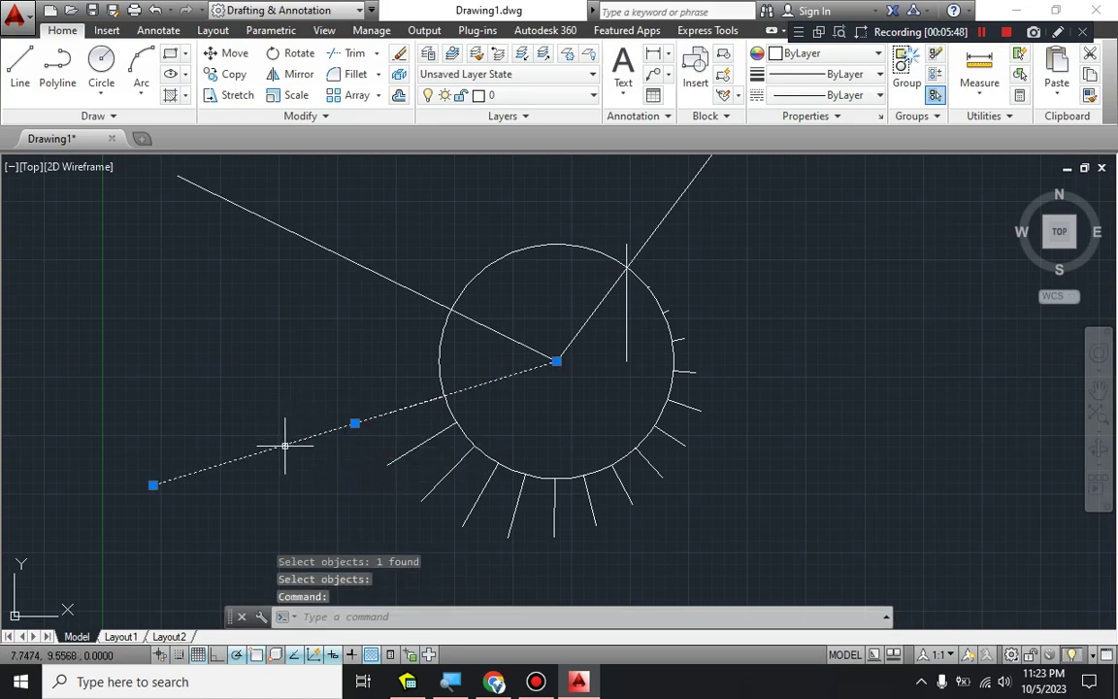
key(Delete)
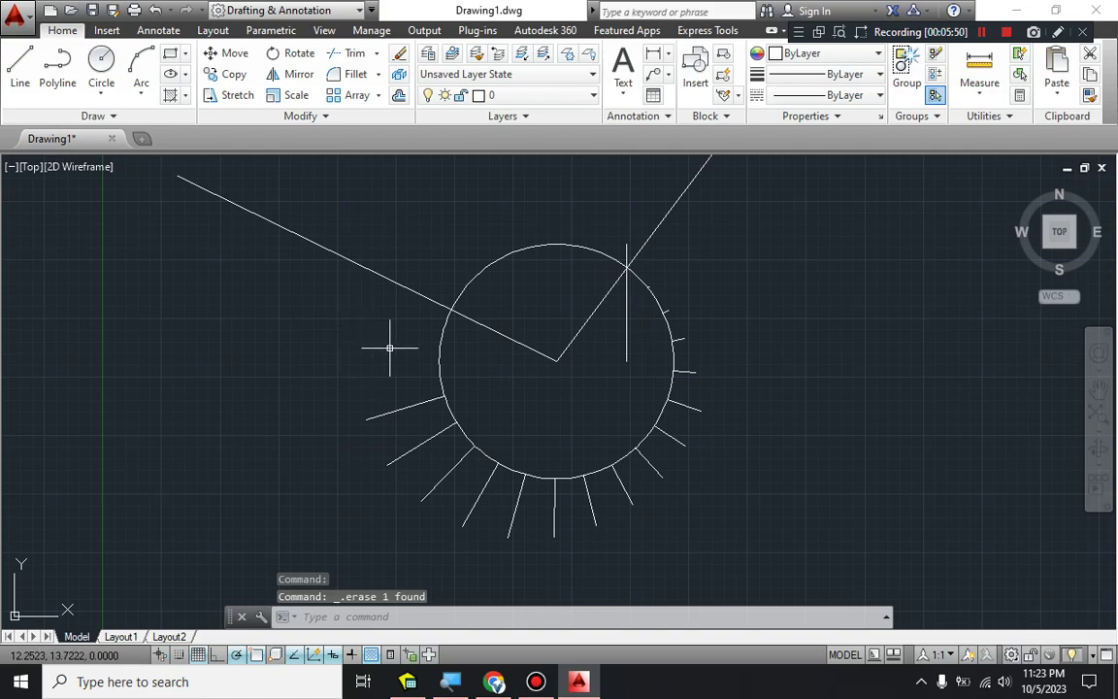
Look up the cycloidal displacement values in the handwritten notes and return to the drawing
mouse_move(388, 347)
middle_down()
mouse_move(379, 375)
mouse_move(374, 340)
middle_up()
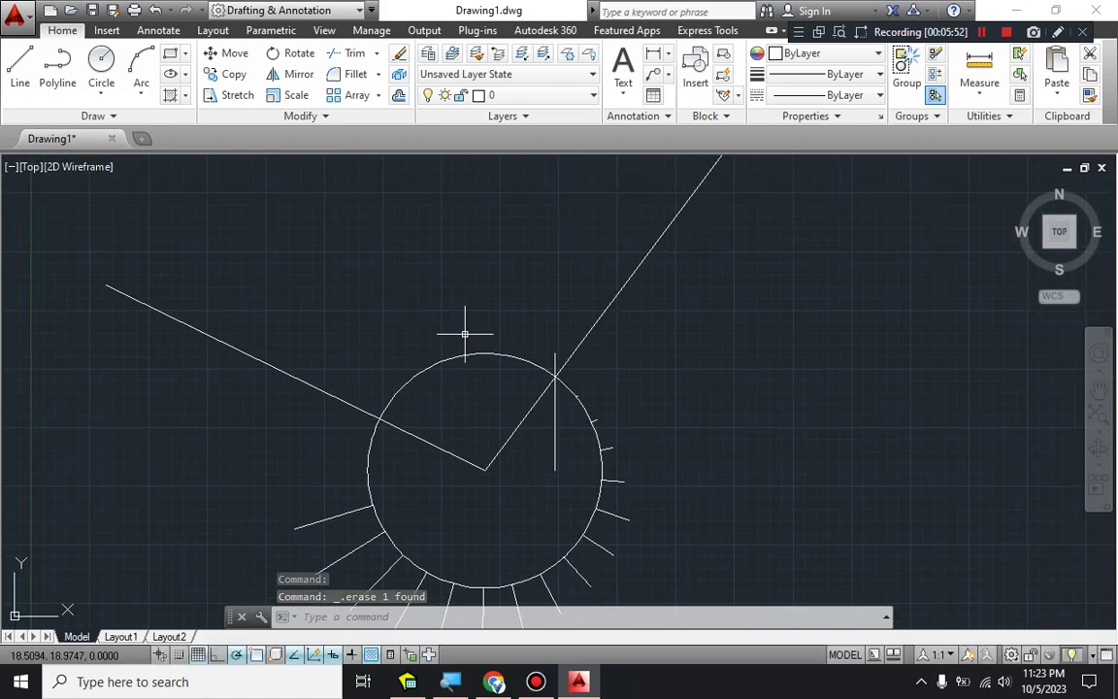
key(alt+Tab)
scroll(351, 408, down, 3)
key(alt+Tab)
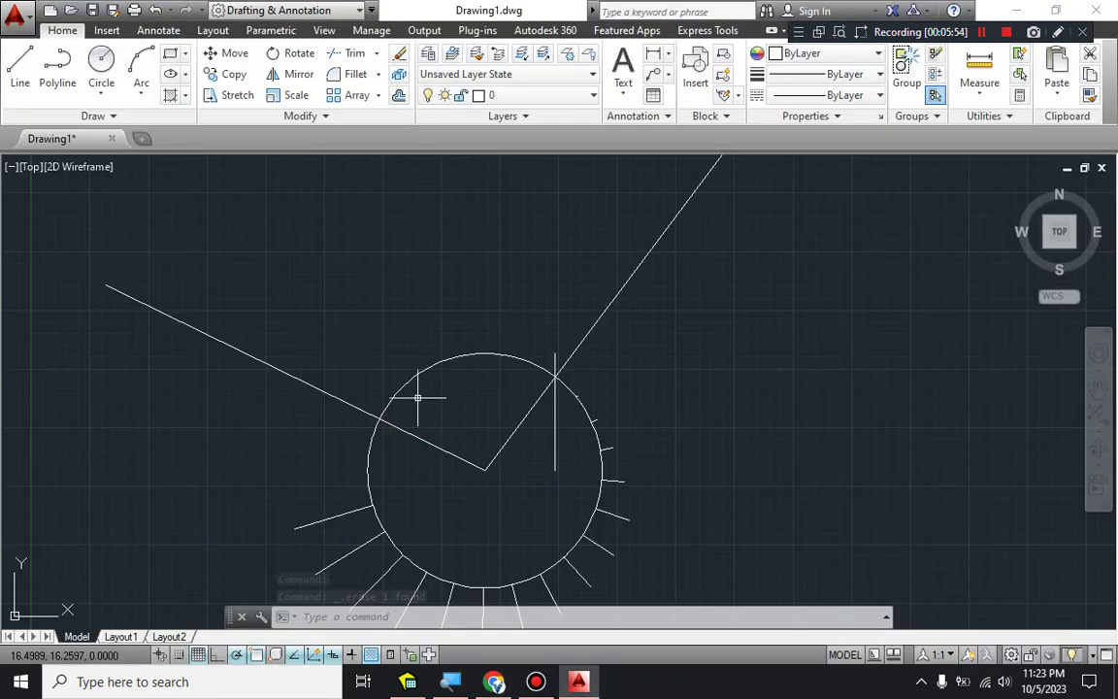
key(alt+Tab)
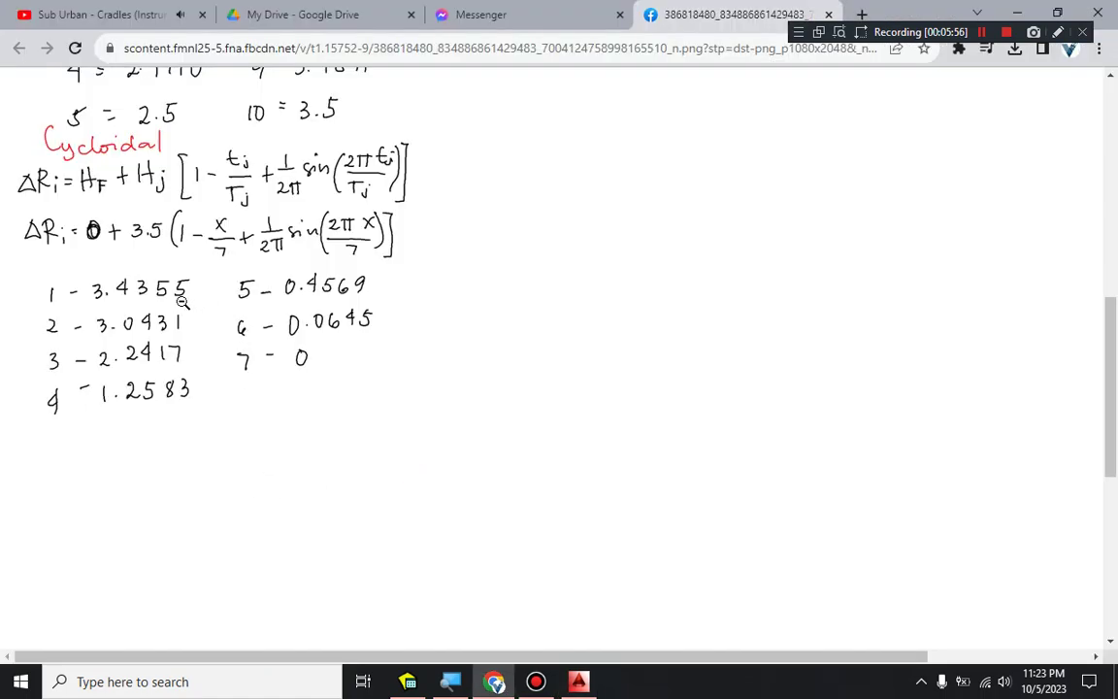
key(alt+Tab)
Calculate 14.4 × 7 with the calculator to get the cycloidal section's angle
key(super+r)
text(calc)
key(Return)
click(540, 464)
click(537, 434)
click(604, 489)
click(537, 434)
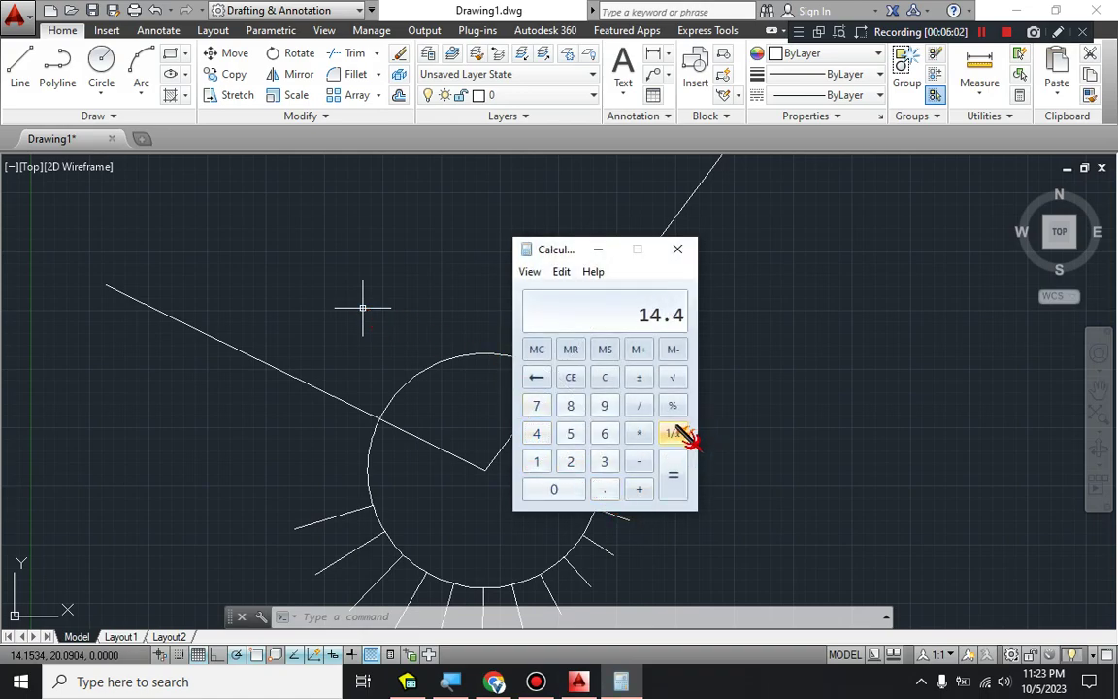
click(639, 433)
click(536, 406)
click(672, 475)
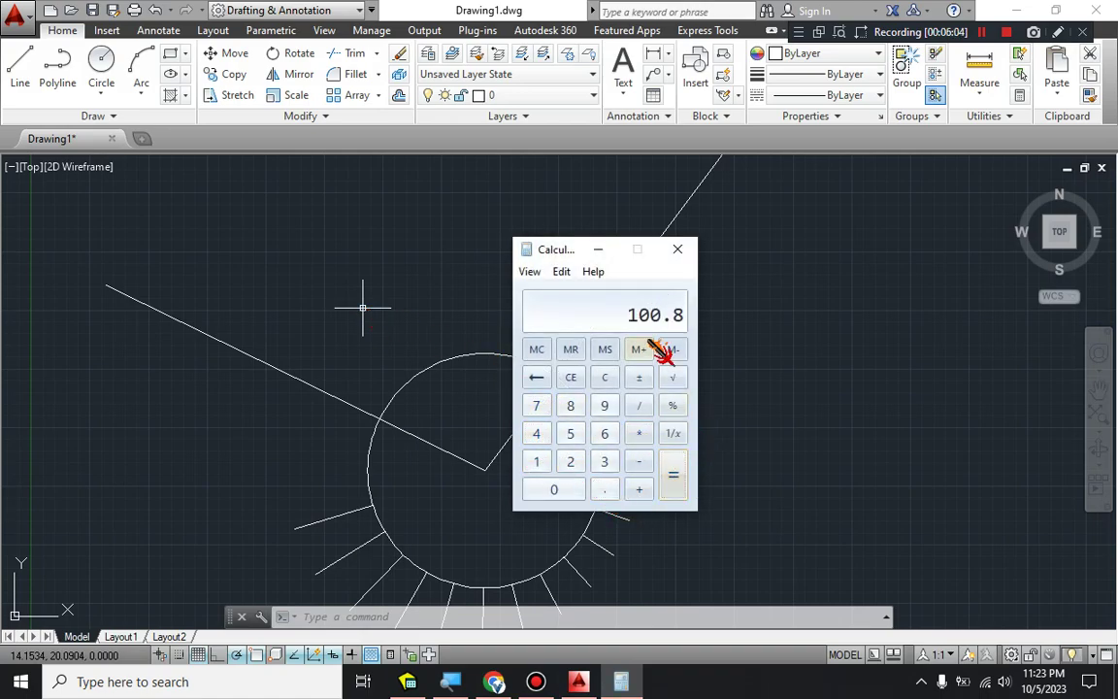
click(688, 253)
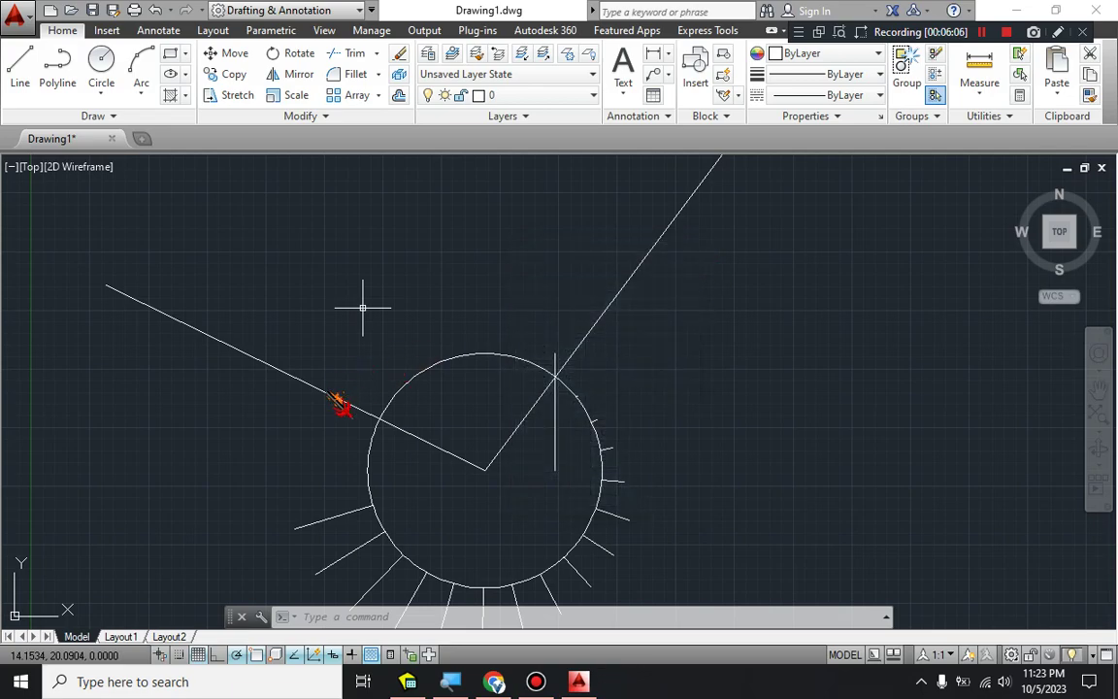
Create a polar array of the long left ray about the base circle's centre, with reversed direction and a 107.8 fill angle
click(329, 392)
text(array)
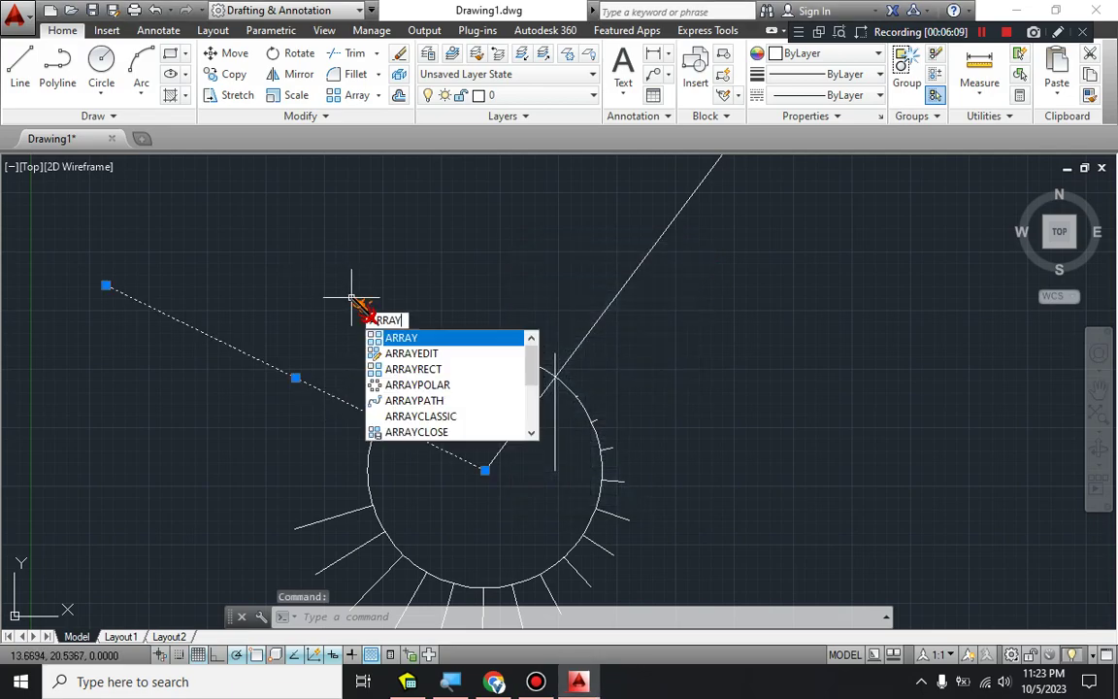
click(432, 339)
click(484, 417)
click(485, 470)
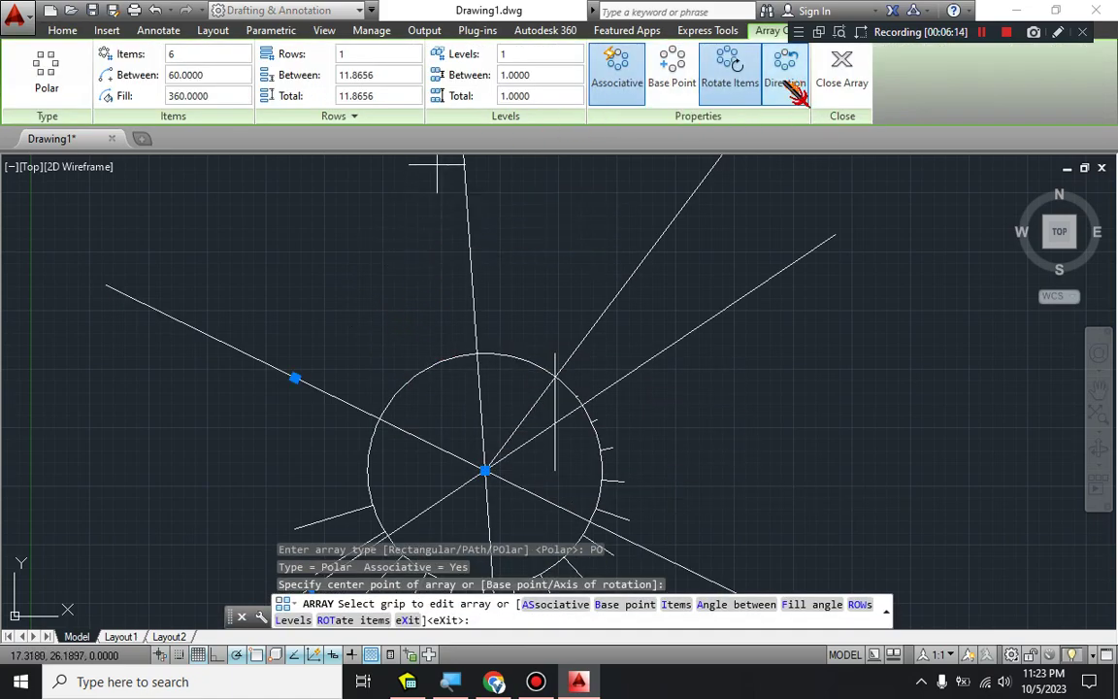
click(785, 80)
click(224, 98)
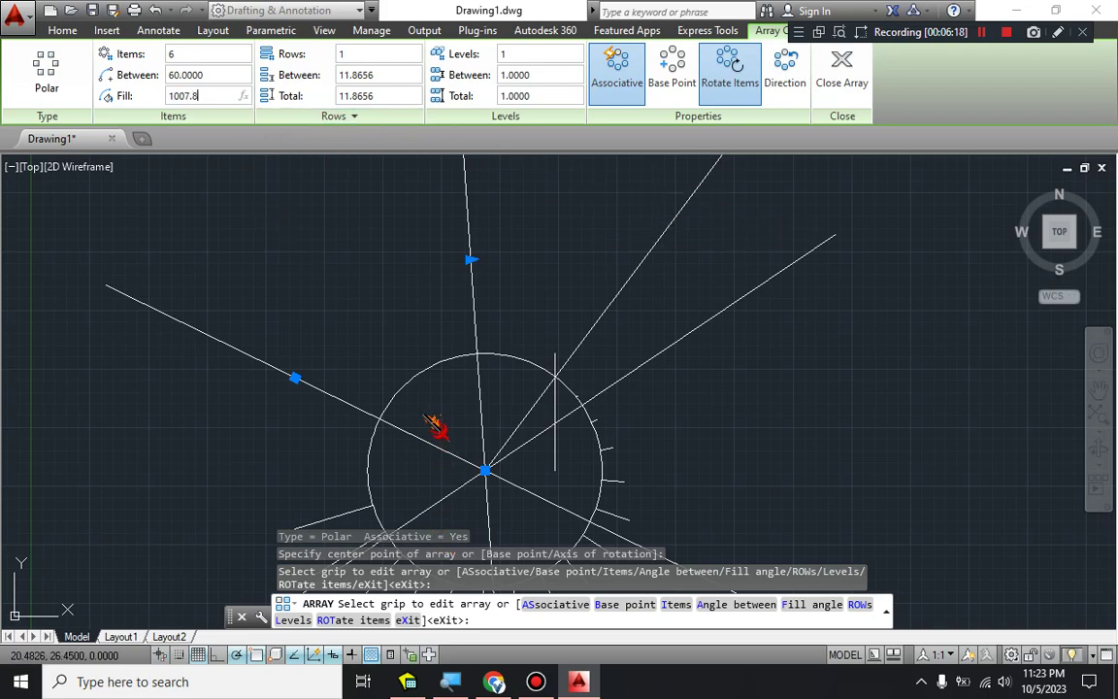
text(107.8)
Recalculate 14.4 × 7 with the calculator to check the cycloidal section's fill angle
key(super+r)
text(cal)
key(Escape)
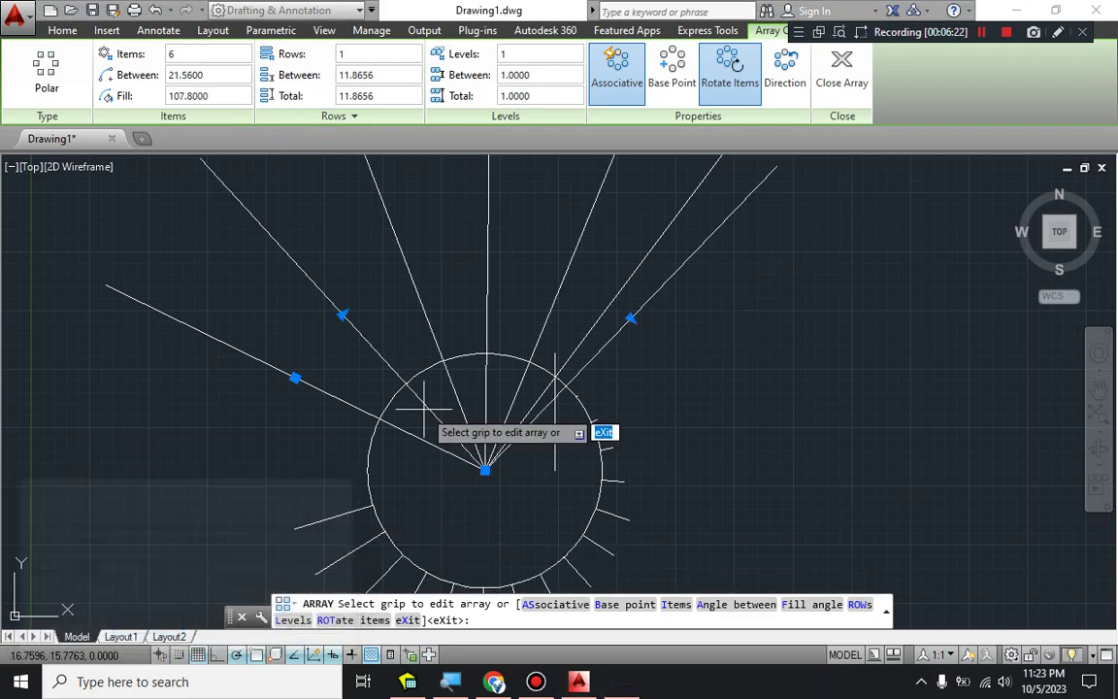
click(536, 461)
click(536, 434)
click(604, 488)
click(536, 434)
click(639, 433)
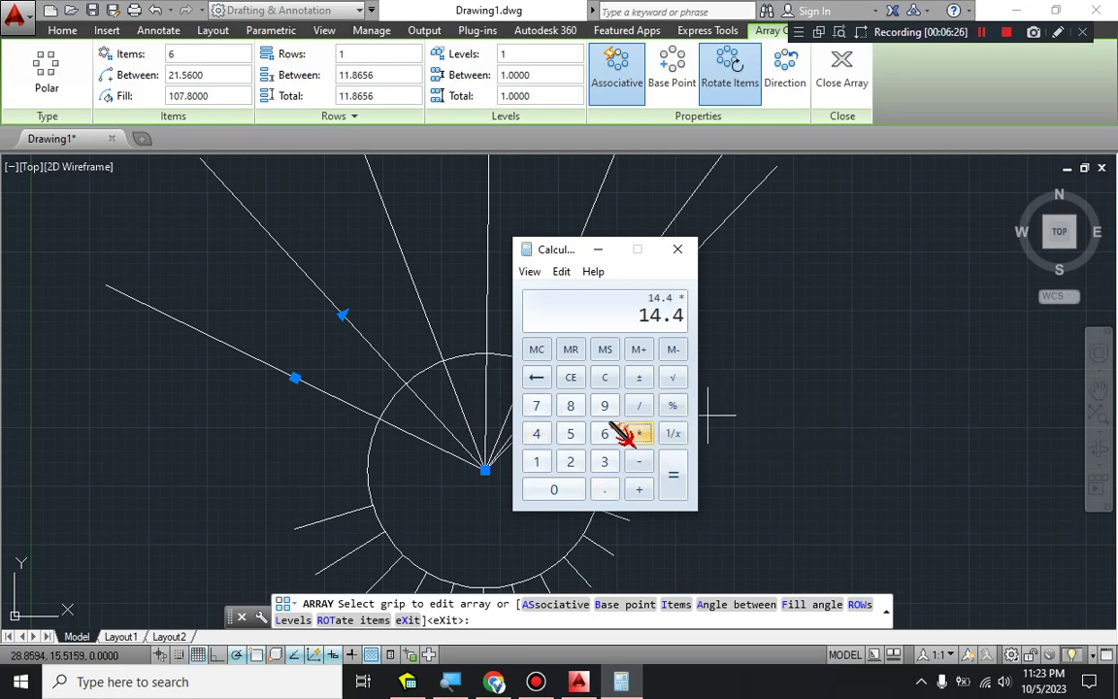
click(536, 406)
click(673, 474)
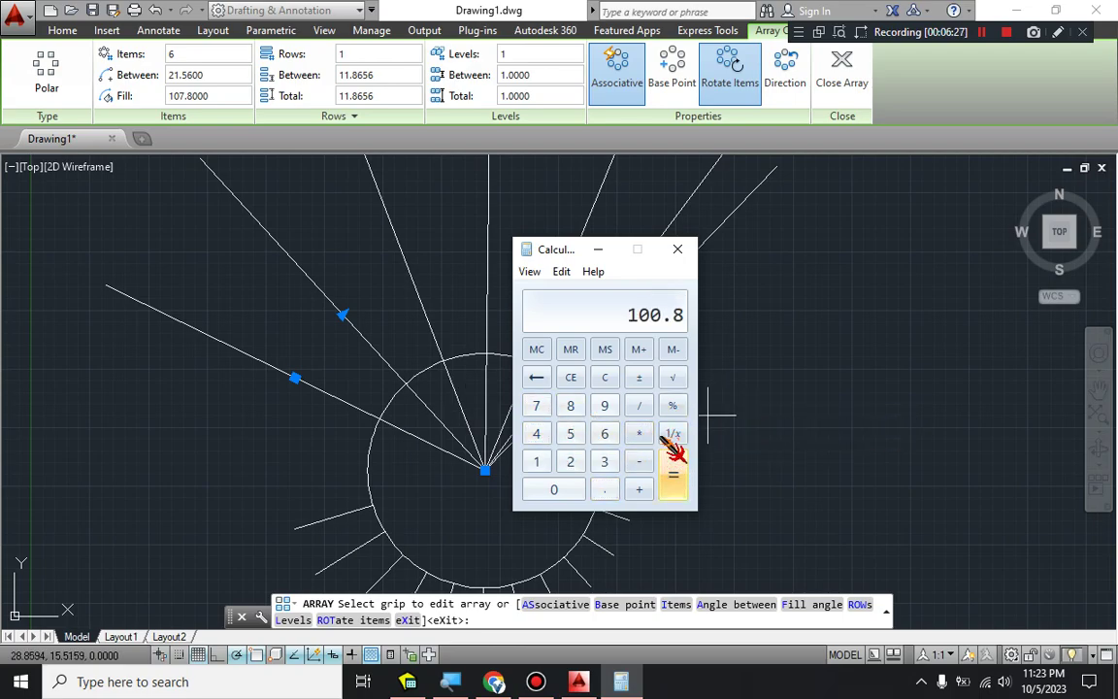
click(679, 250)
Set the polar array's fill angle to 100.8 and its item count to 8, and finish the array
click(238, 97)
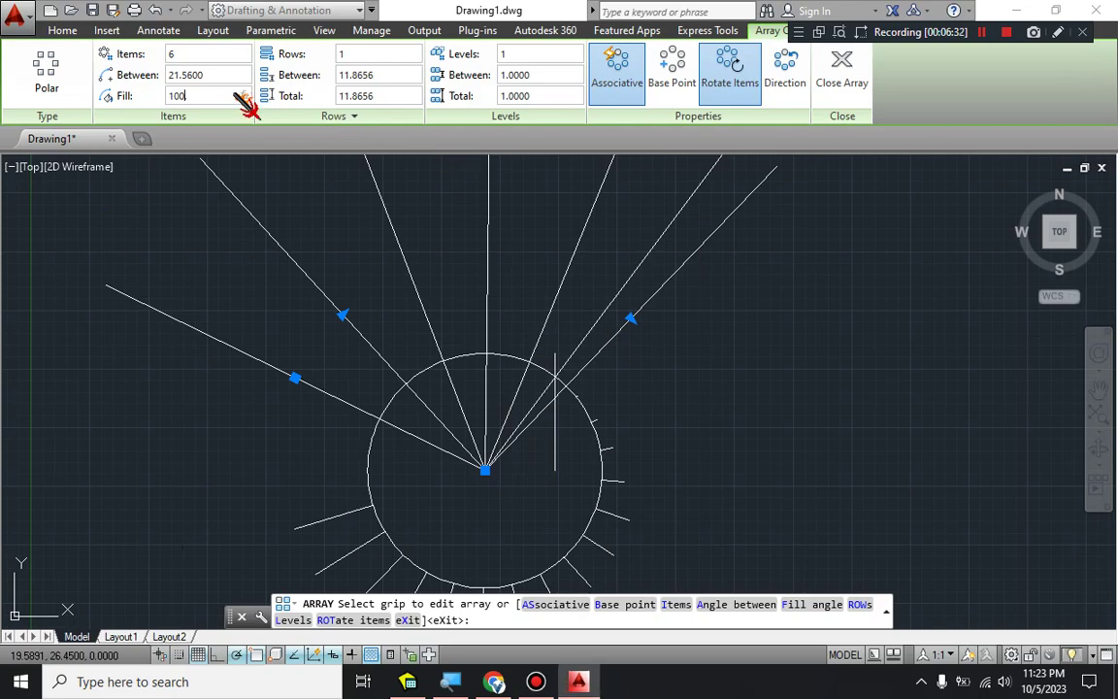
text(100.8)
key(Return)
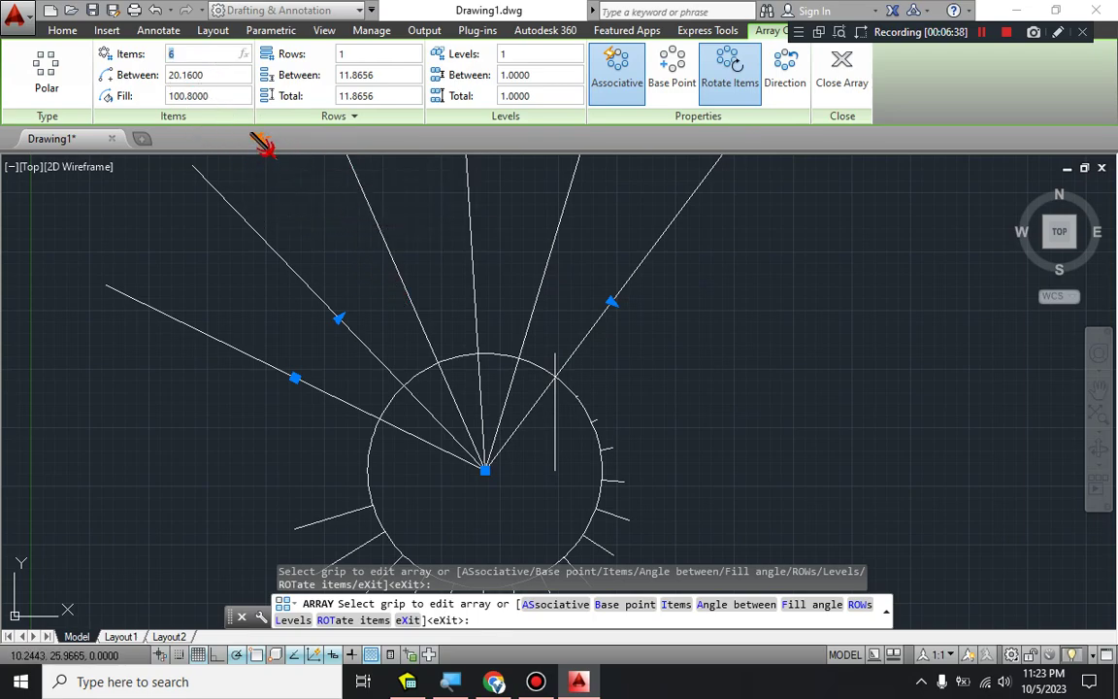
text(7)
key(Return)
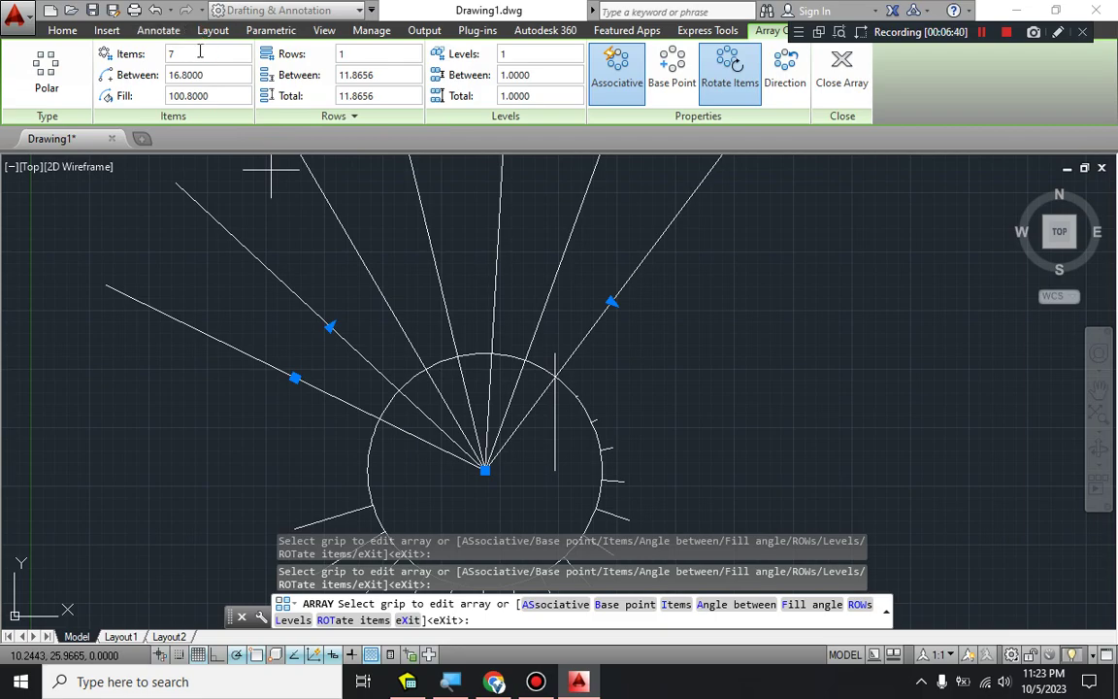
text(8)
key(Return)
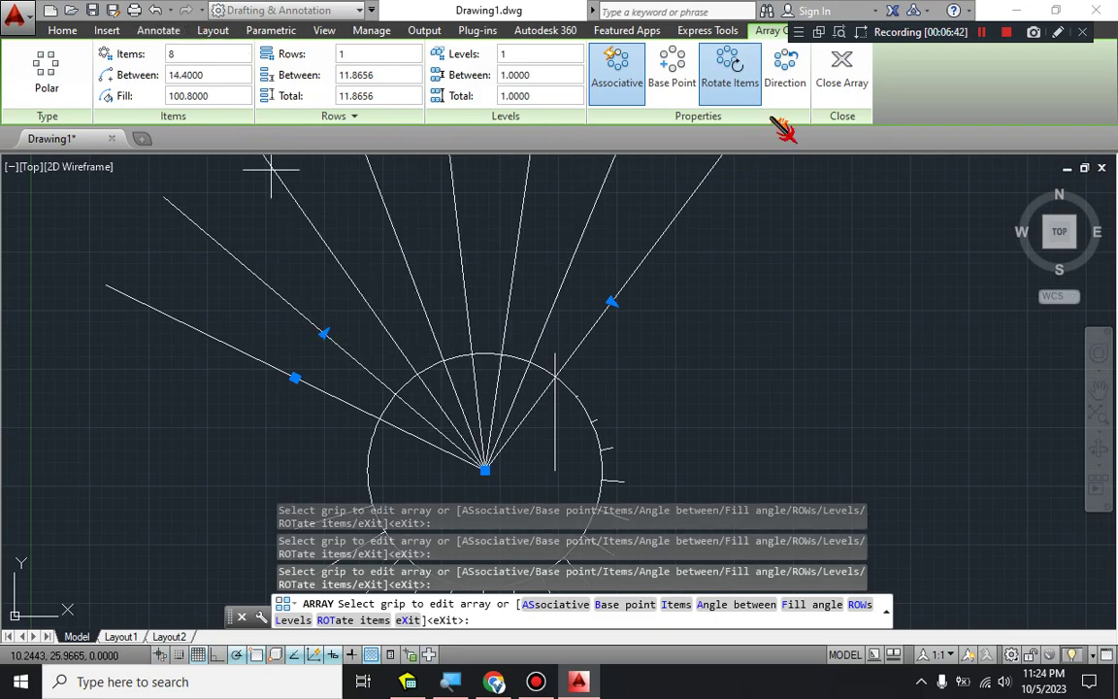
click(854, 85)
Look up the first cycloidal displacement in the handwritten notes and return to the drawing
middle_drag(713, 399, 717, 321)
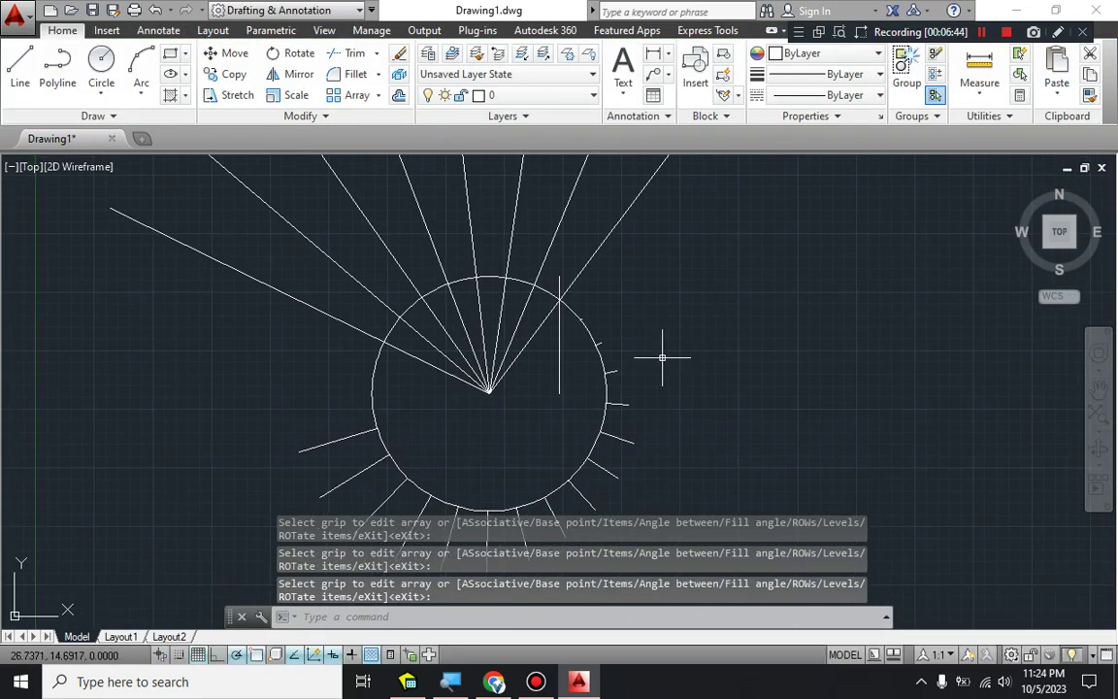
key(alt+Tab)
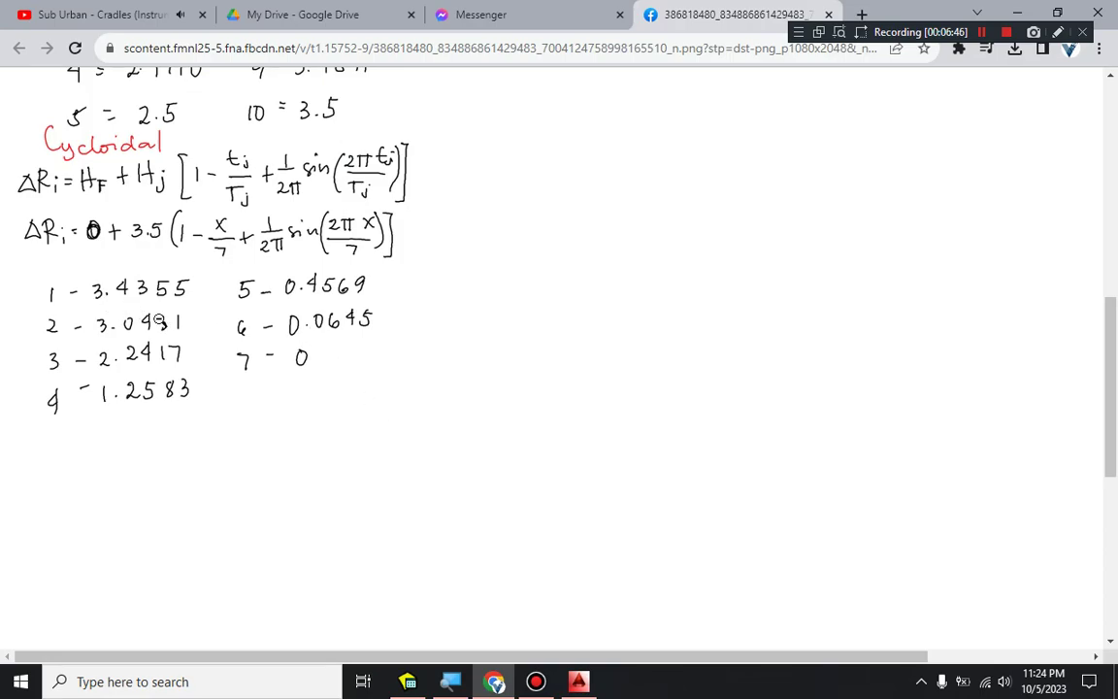
key(alt+Tab)
text(l)
key(Return)
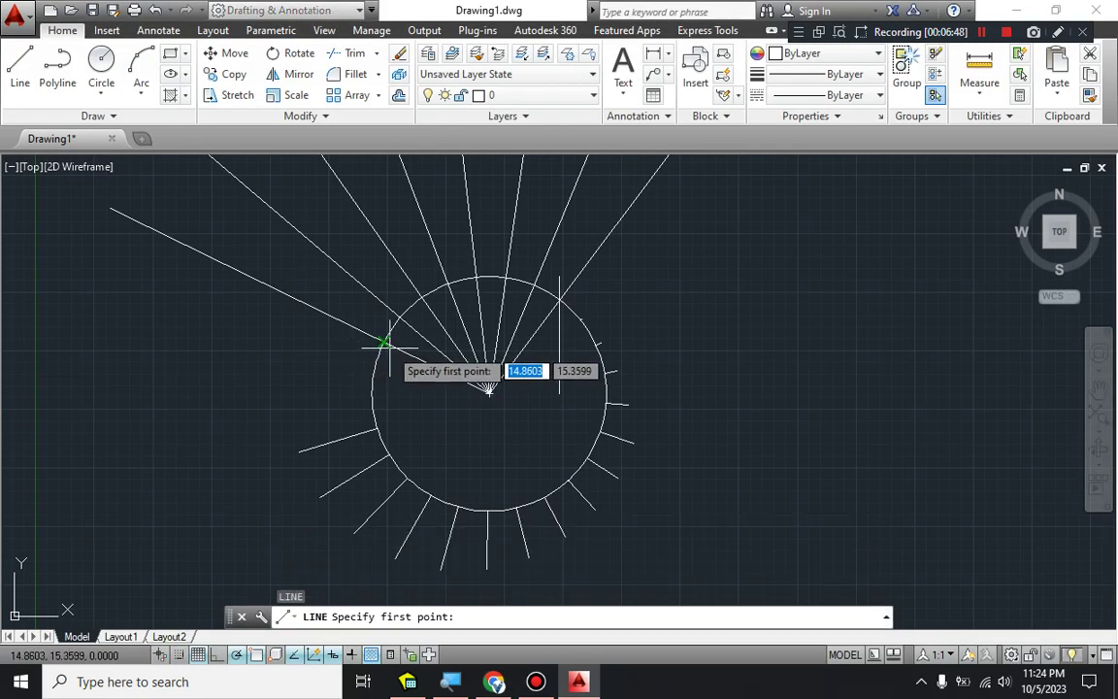
click(381, 339)
click(109, 208)
key(Escape)
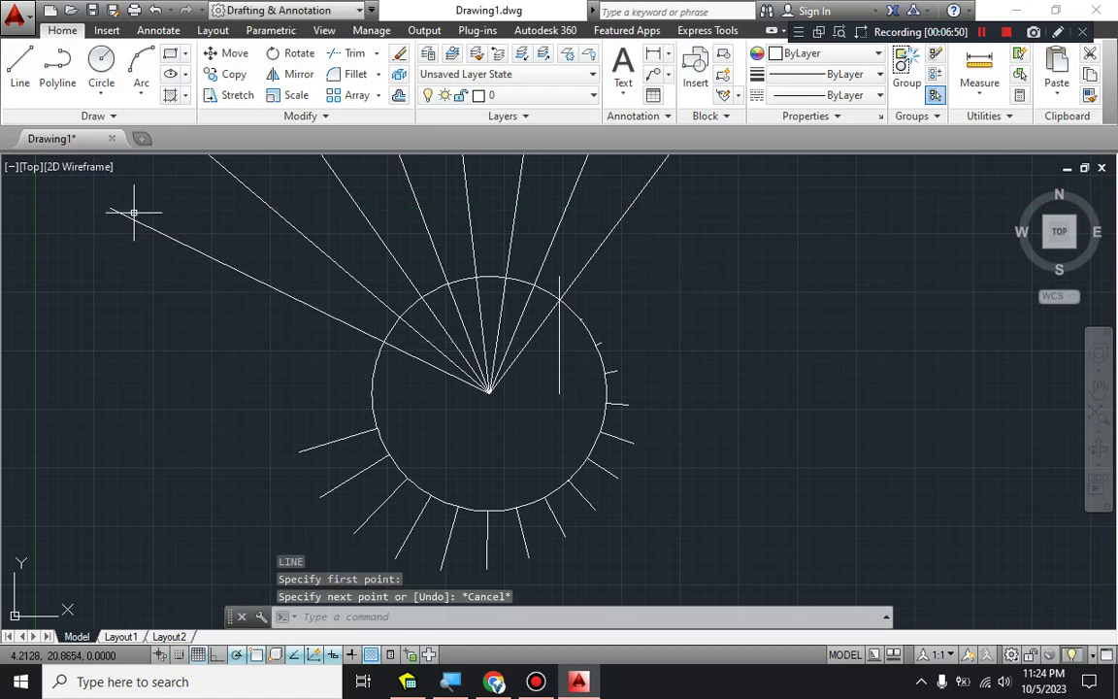
Draw a 3.4355 long line from the base circle outward along the first arrayed ray clockwise from the original left ray
key(Return)
middle_drag(237, 224, 319, 310)
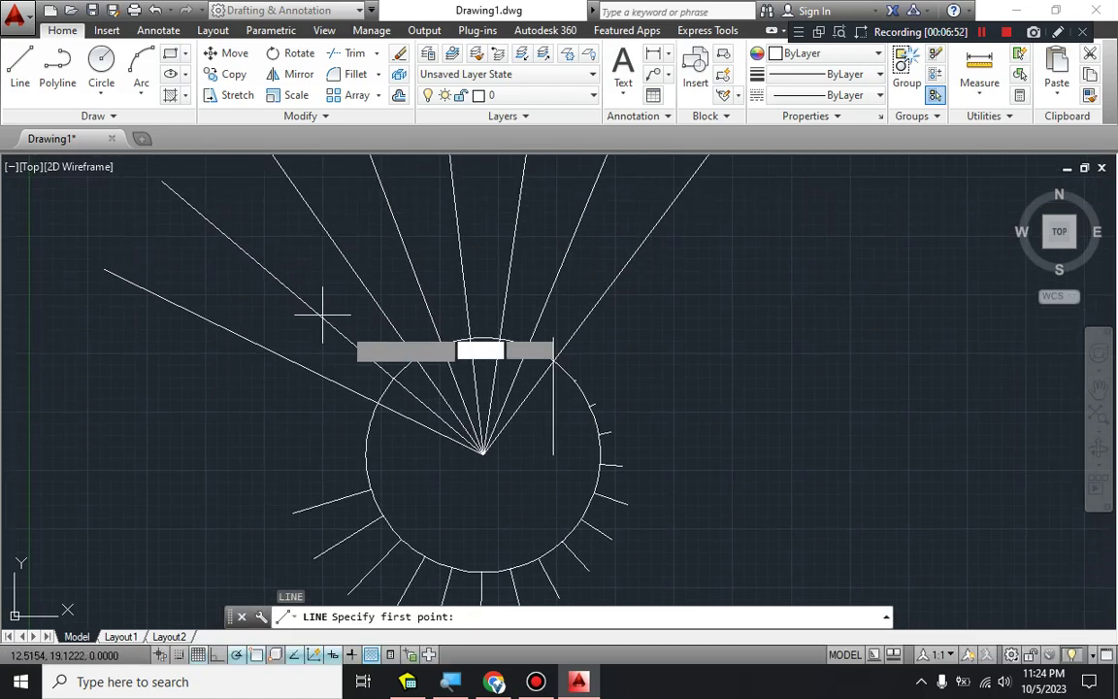
click(393, 379)
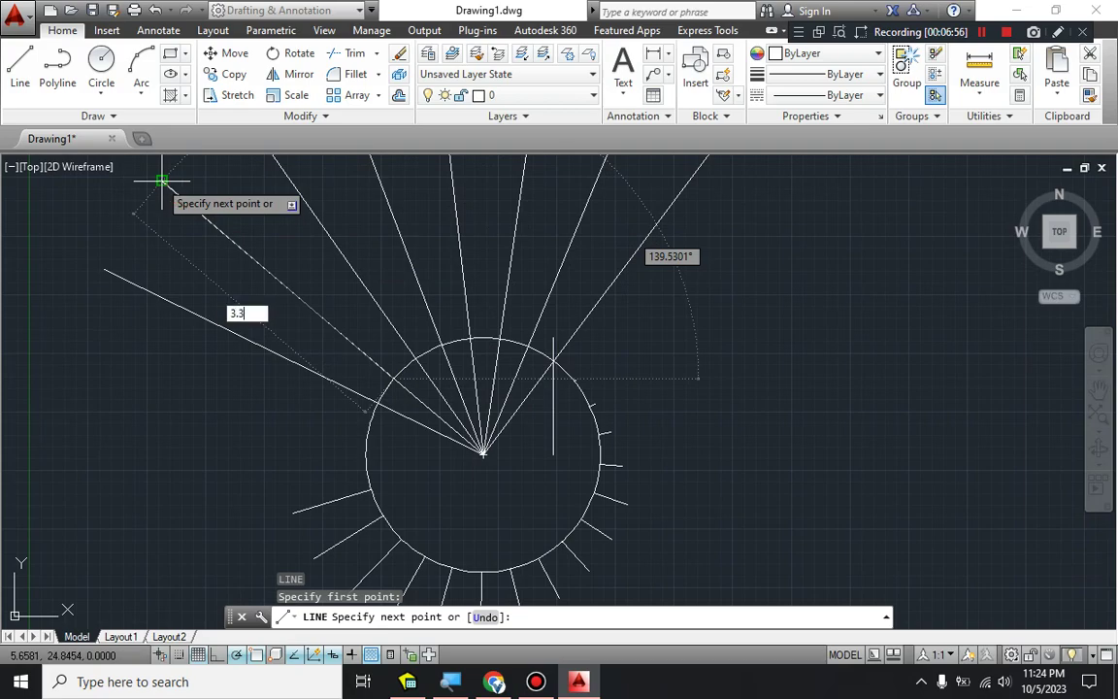
click(162, 180)
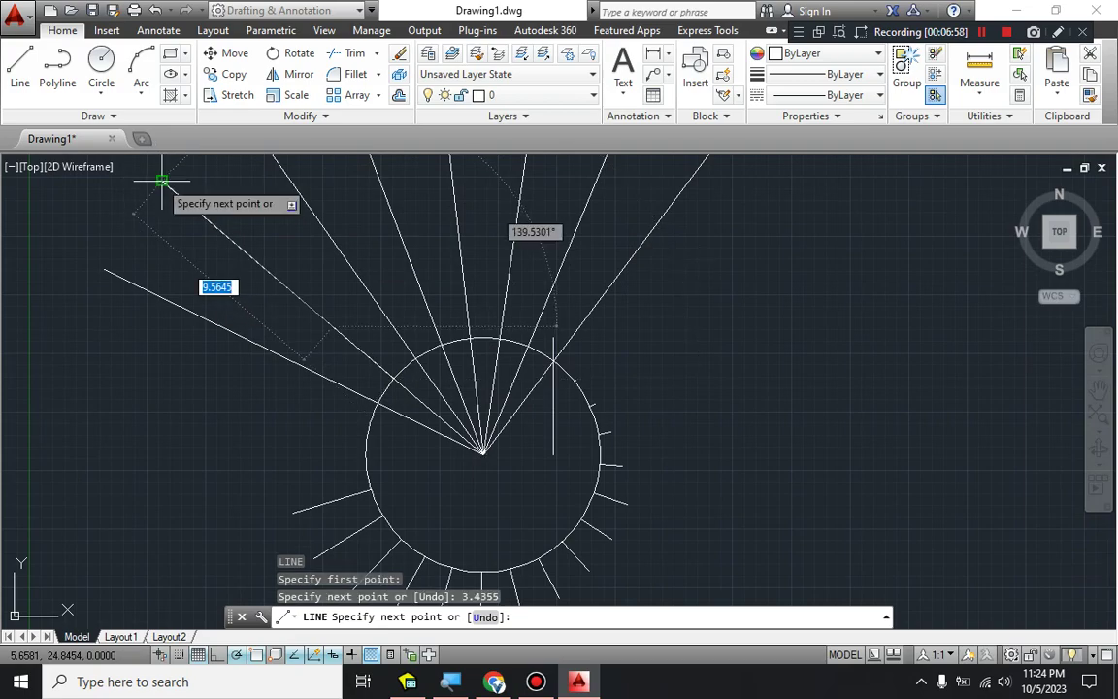
key(Escape)
click(224, 235)
key(Escape)
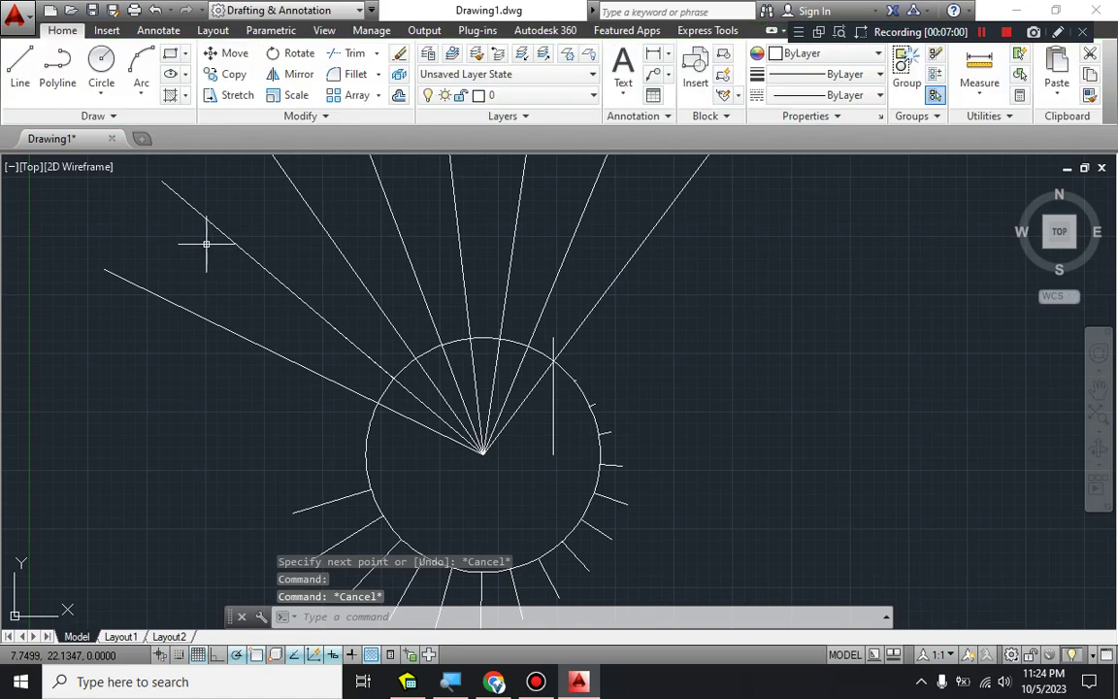
Explode the eight-ray array and erase the long ray behind the 3.4355 displacement line
text(explode)
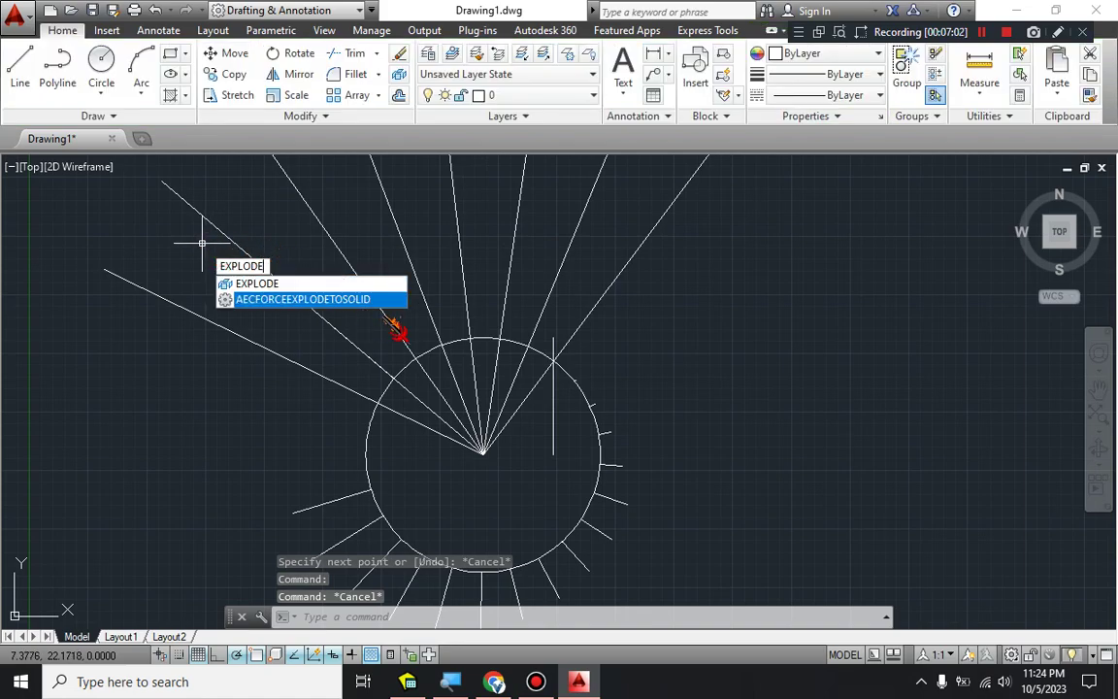
key(Return)
click(304, 300)
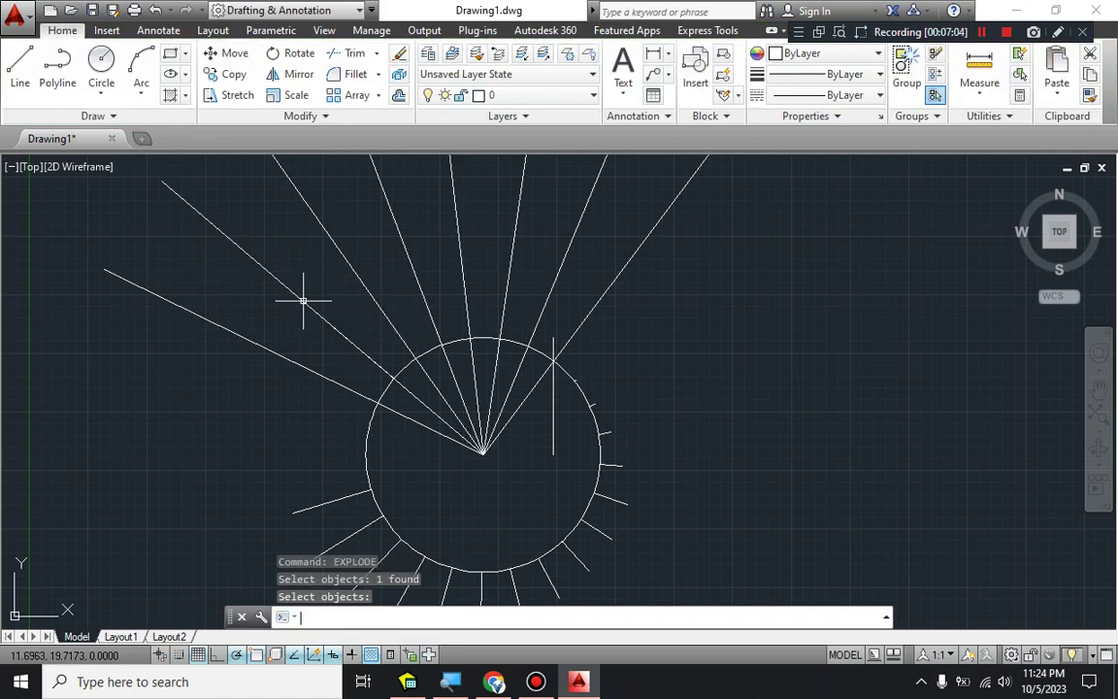
key(Return)
click(304, 301)
key(Delete)
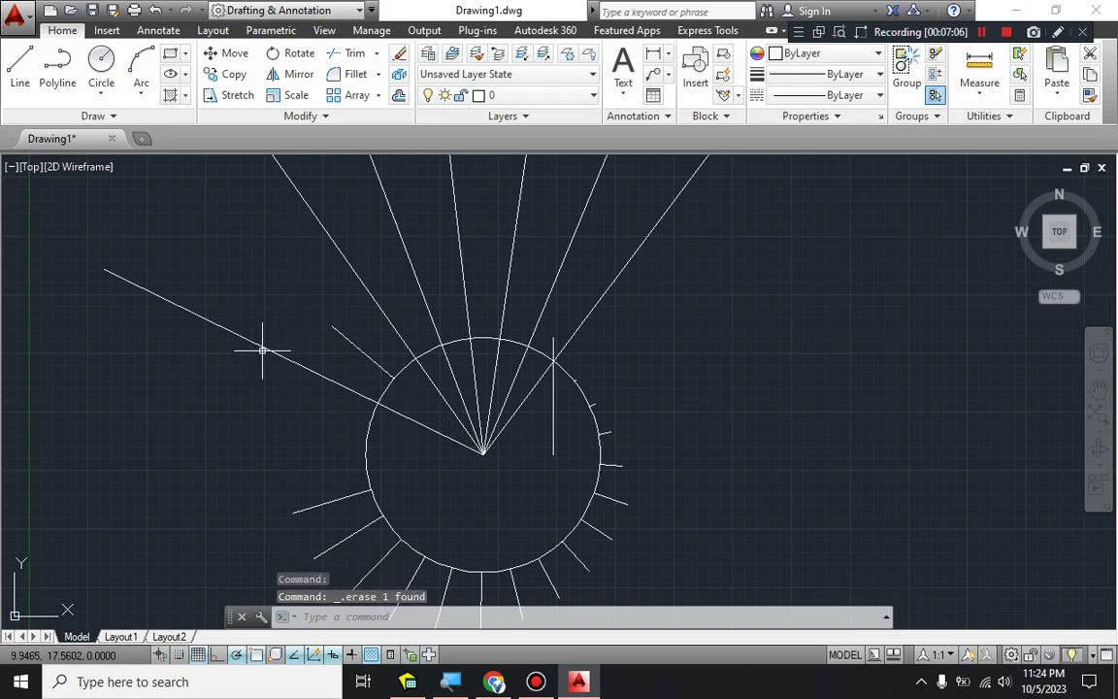
Draw the second cycloidal displacement, a 3.0431 long line from the circle outward along the next ray clockwise, and erase that long ray
key(alt+Tab)
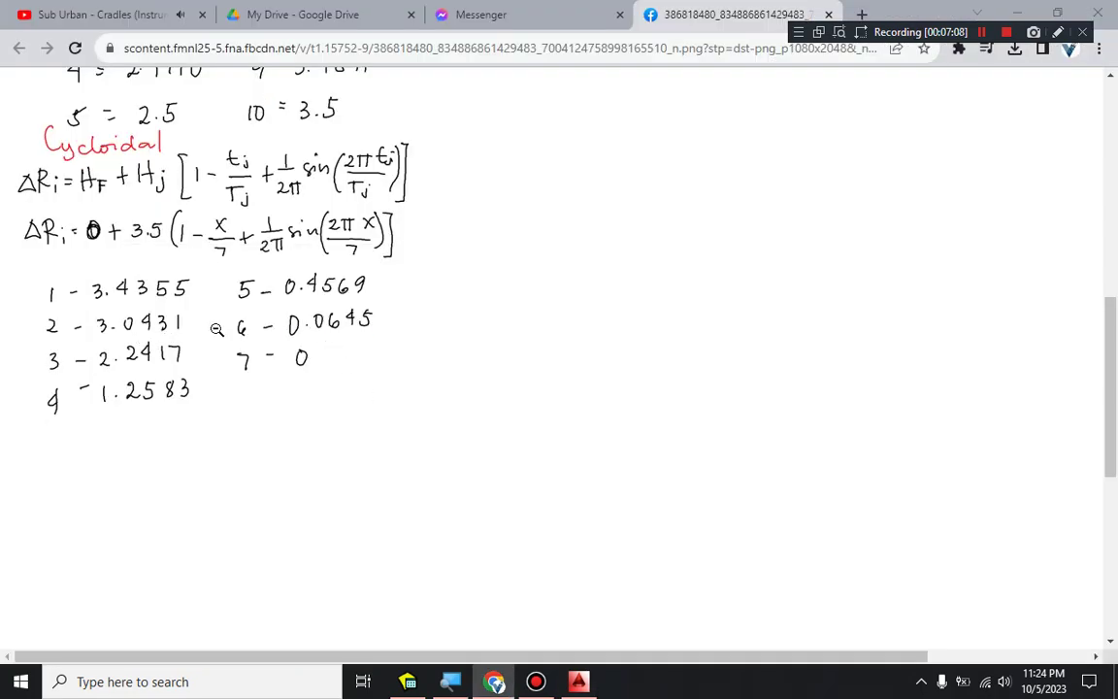
key(alt+Tab)
text(l)
key(Return)
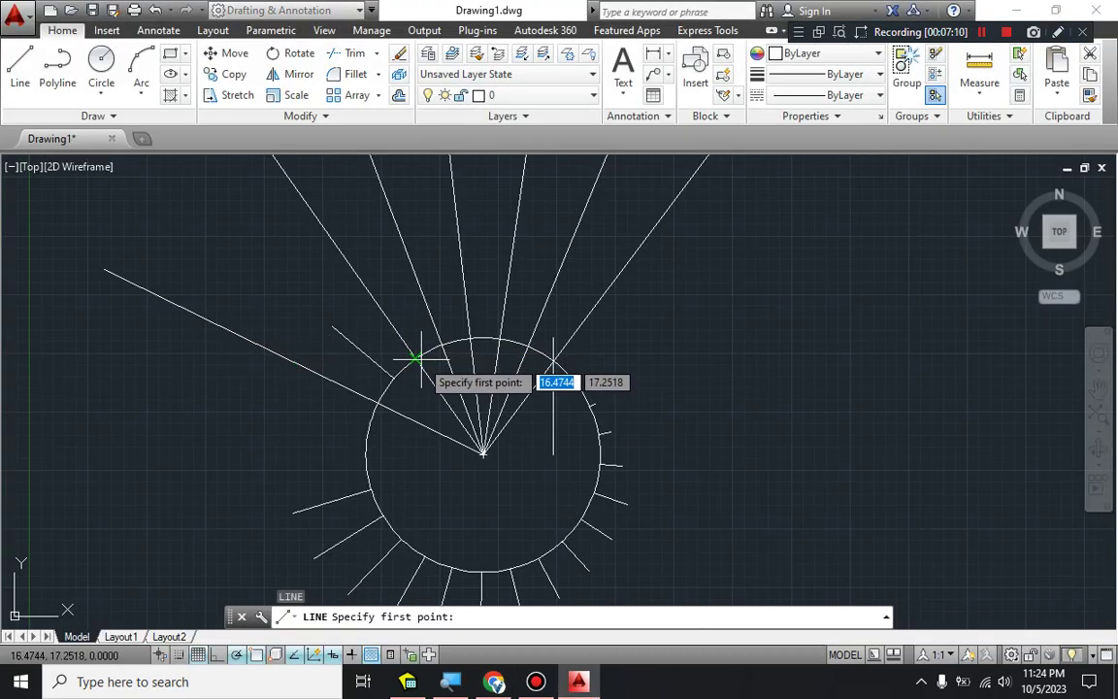
click(415, 359)
middle_drag(415, 359, 444, 463)
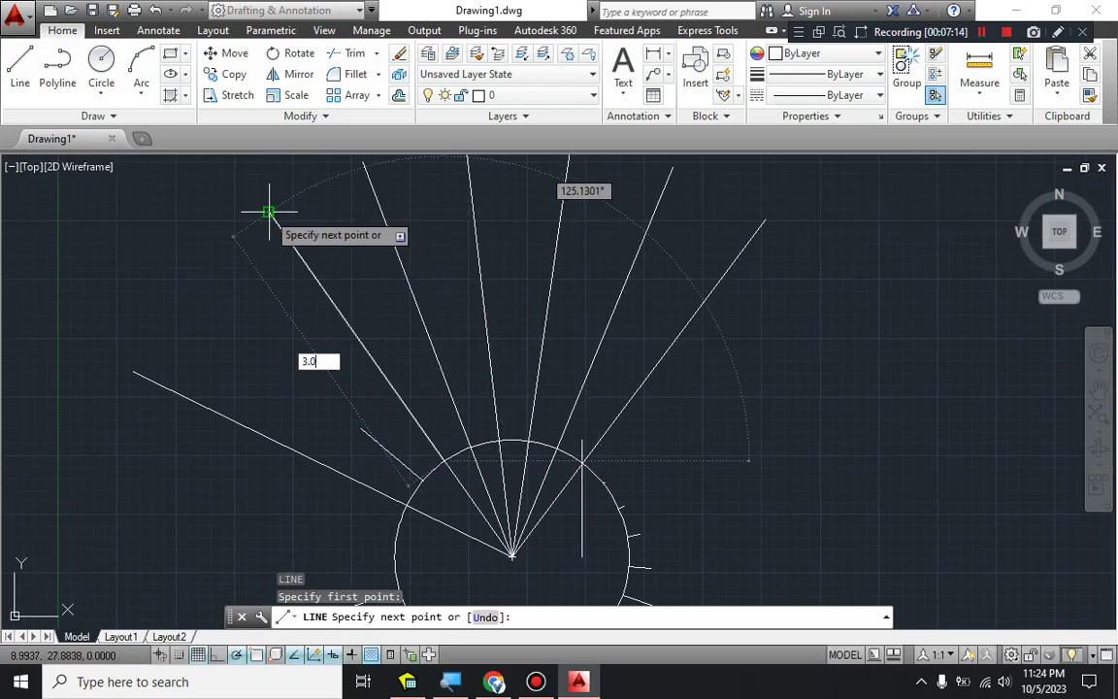
key(Return)
key(Escape)
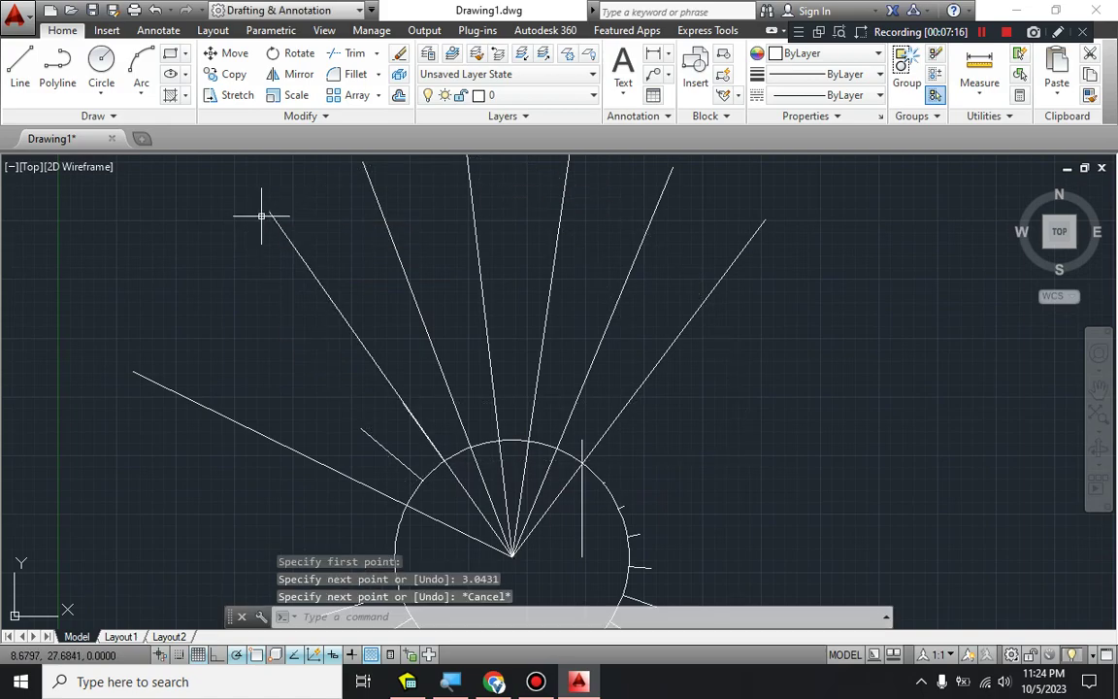
click(269, 212)
key(Delete)
Draw the third cycloidal displacement as a 2.217 long line from the circle outward along the next ray, and erase that long ray
key(alt+Tab)
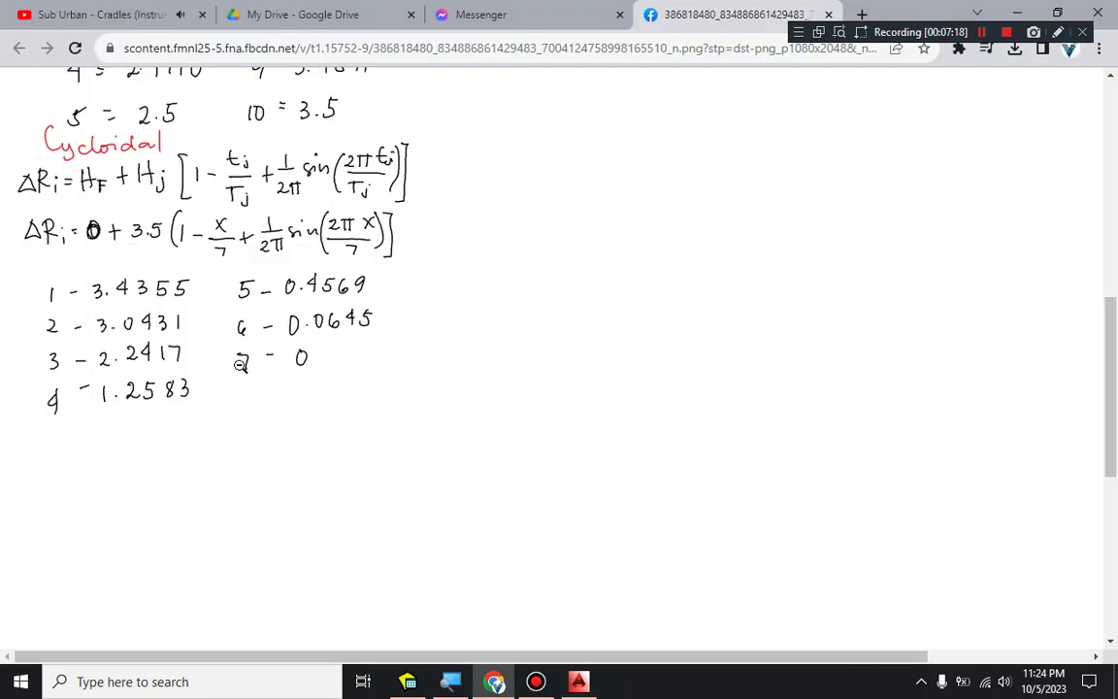
key(alt+Tab)
key(l)
key(Return)
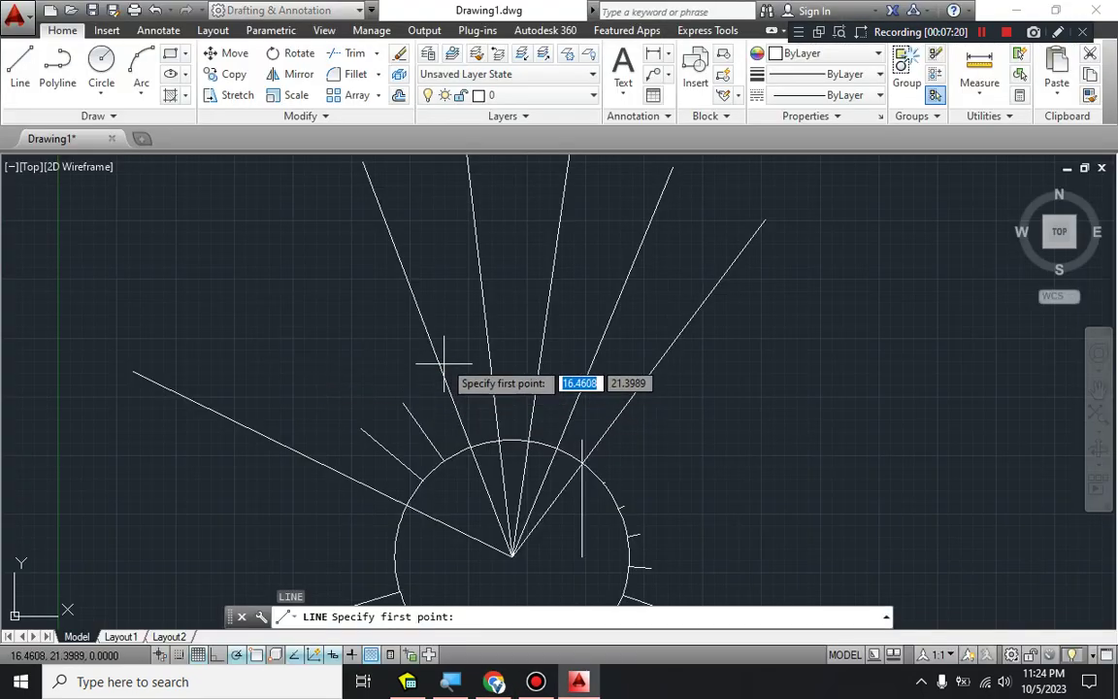
click(456, 506)
scroll(441, 442, up, 3)
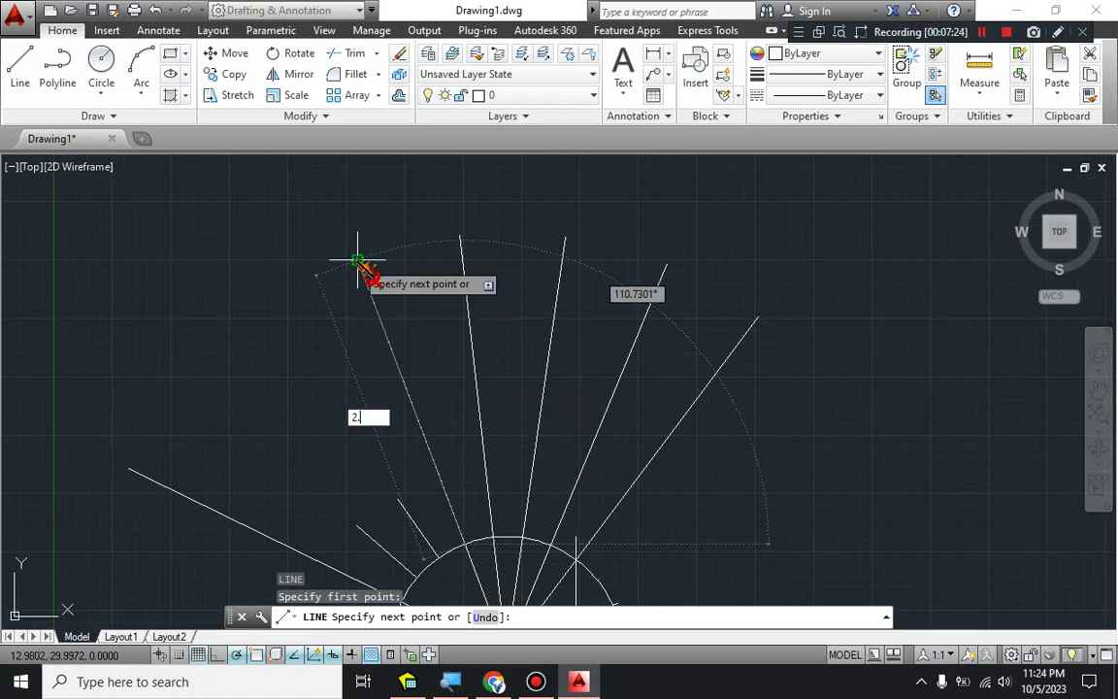
text(2.217)
key(Return)
key(Escape)
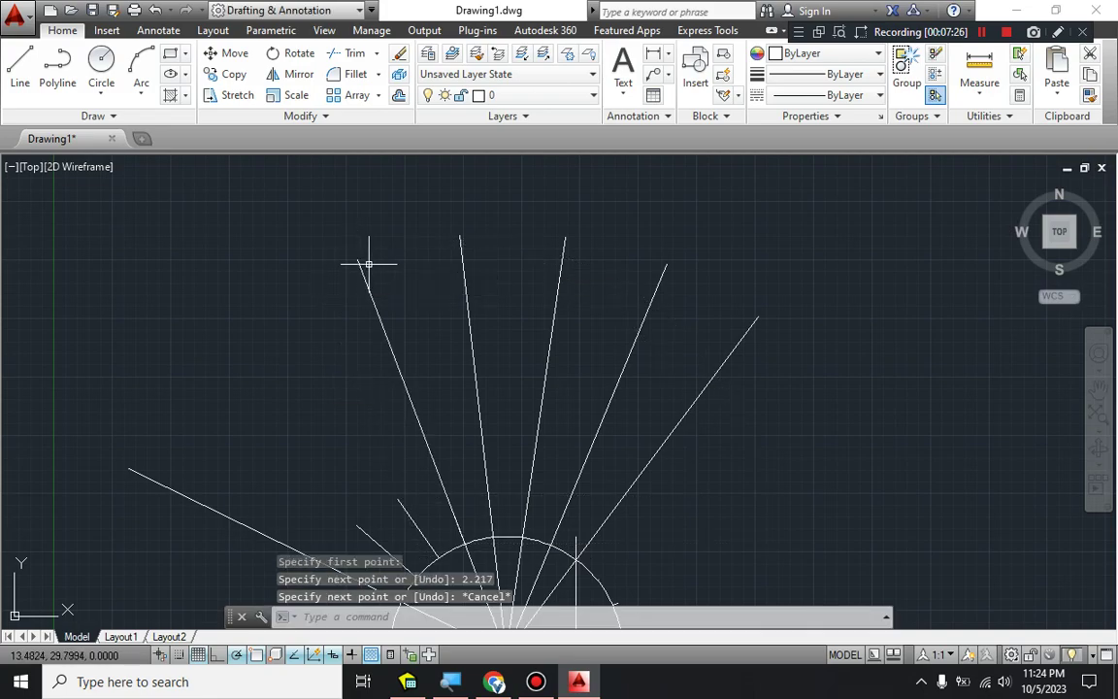
click(357, 258)
key(Delete)
Draw the fourth cycloidal displacement as a 1.2583 long line from the circle outward along the next ray, and erase that long ray
key(alt+Tab)
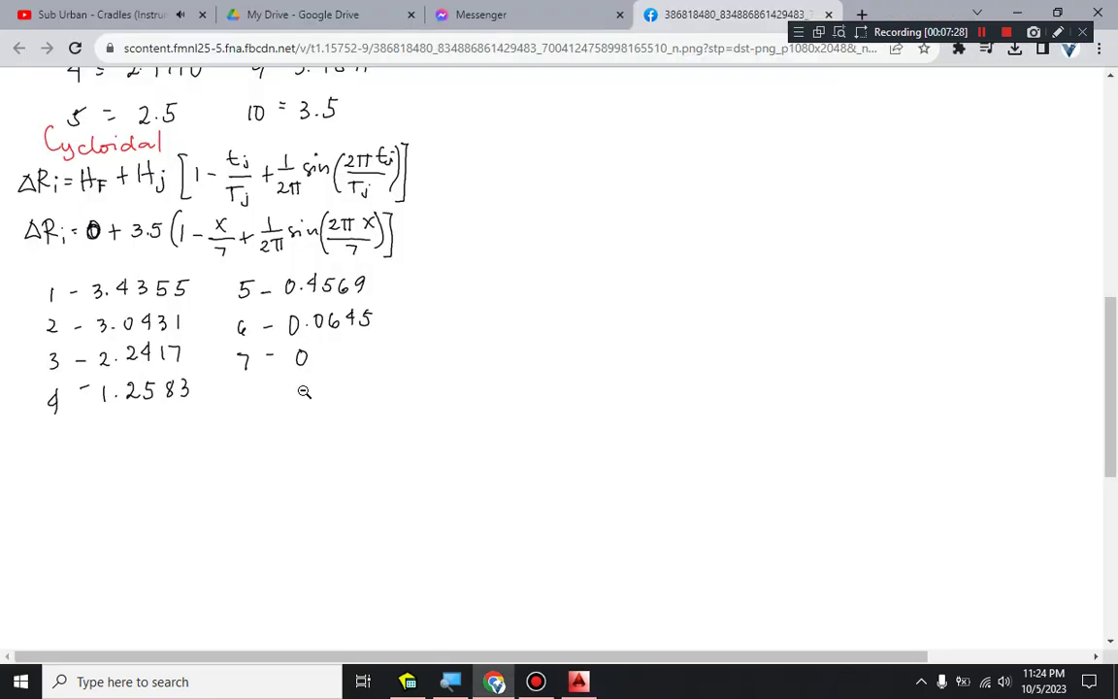
key(alt+Tab)
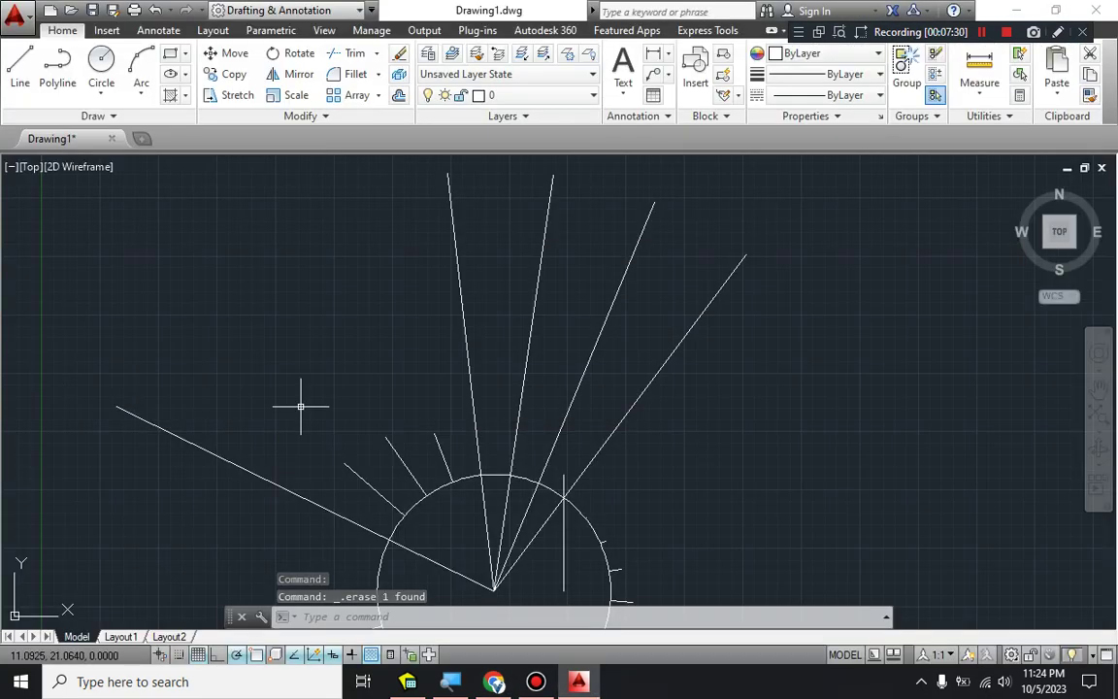
text(l)
key(Return)
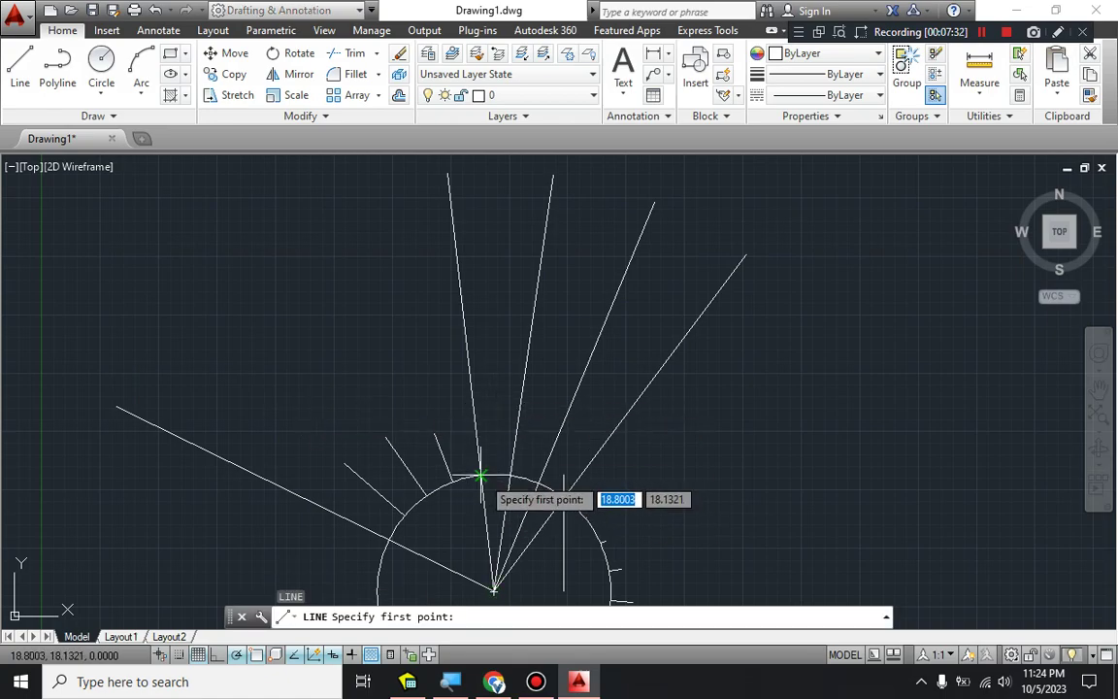
click(480, 474)
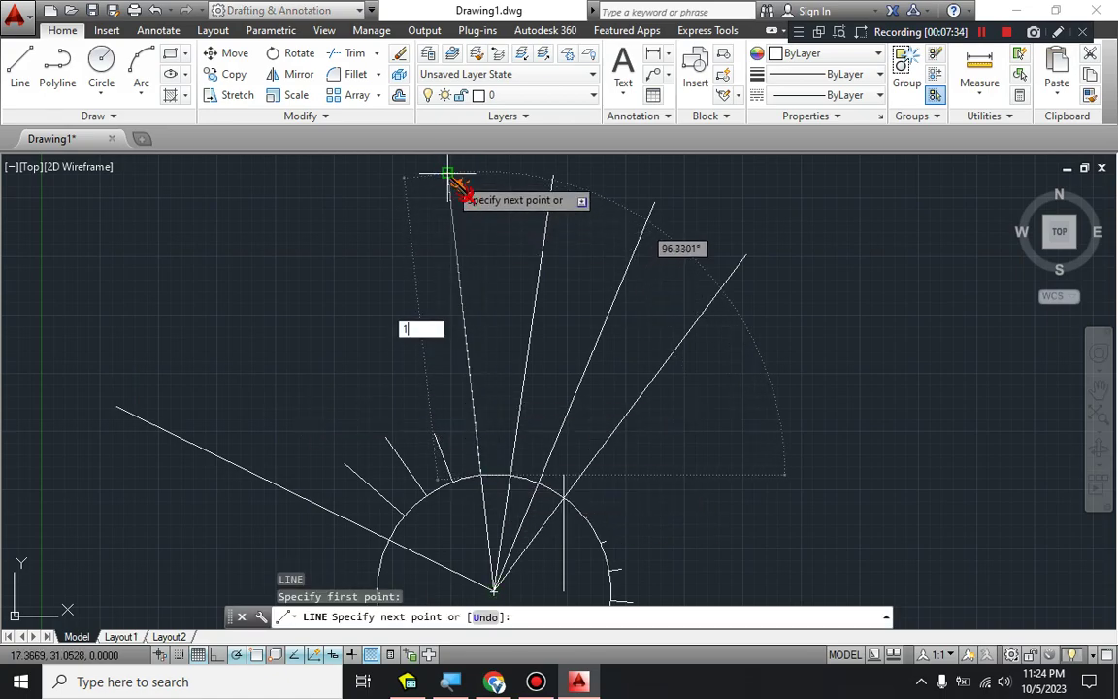
key(alt+Tab)
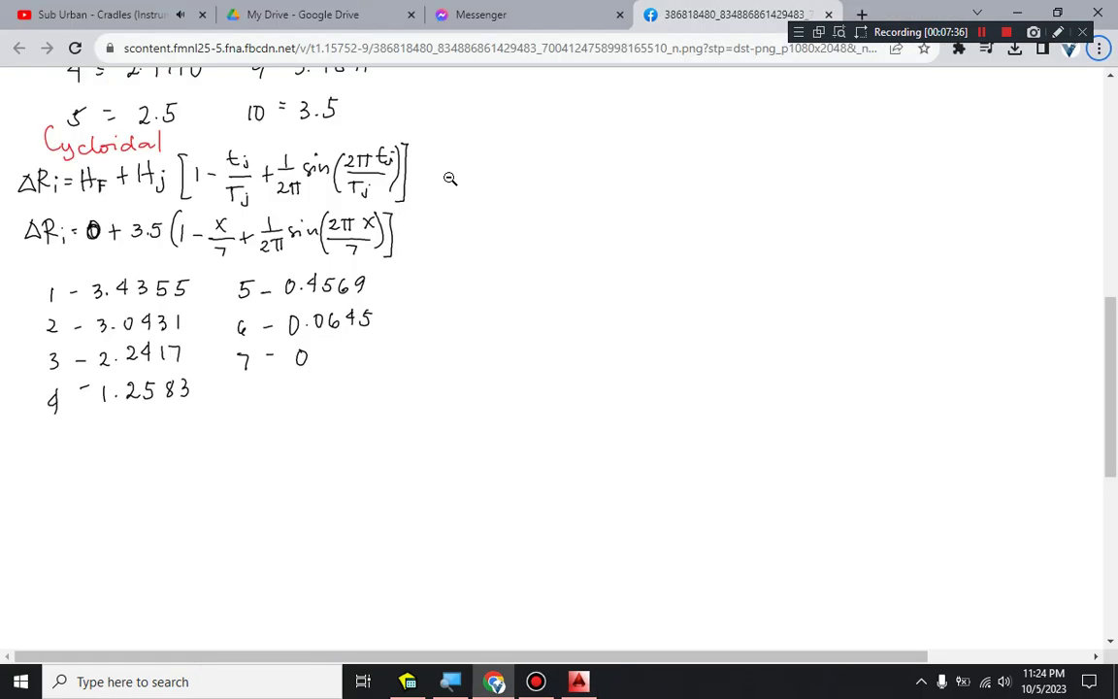
key(alt+Tab)
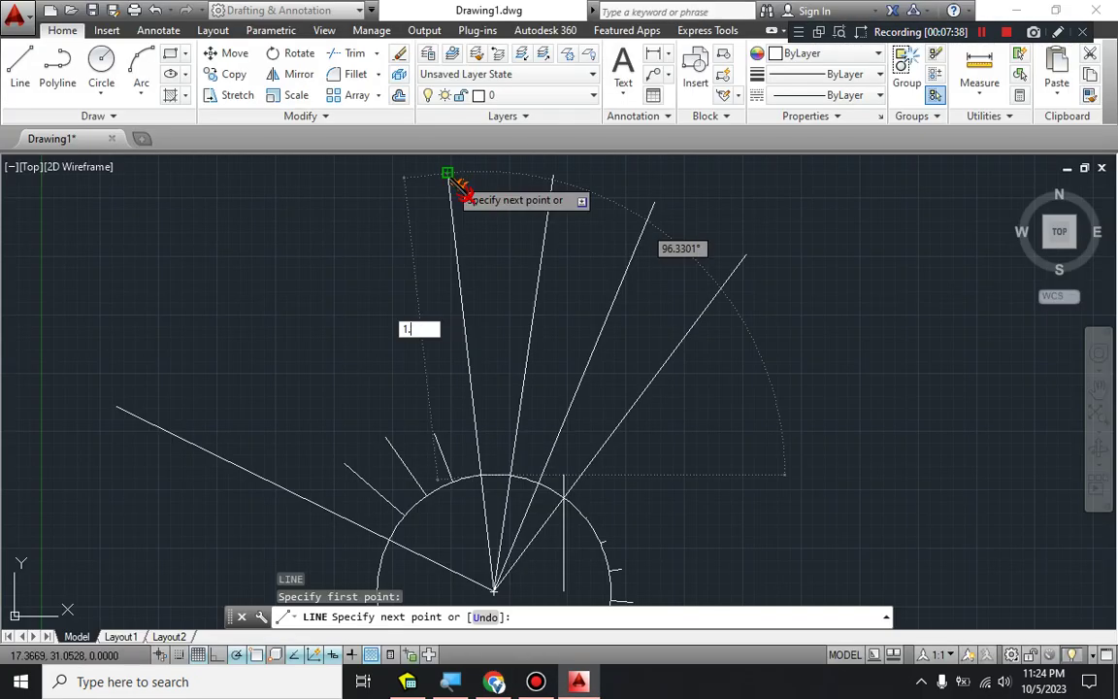
key(Return)
key(Escape)
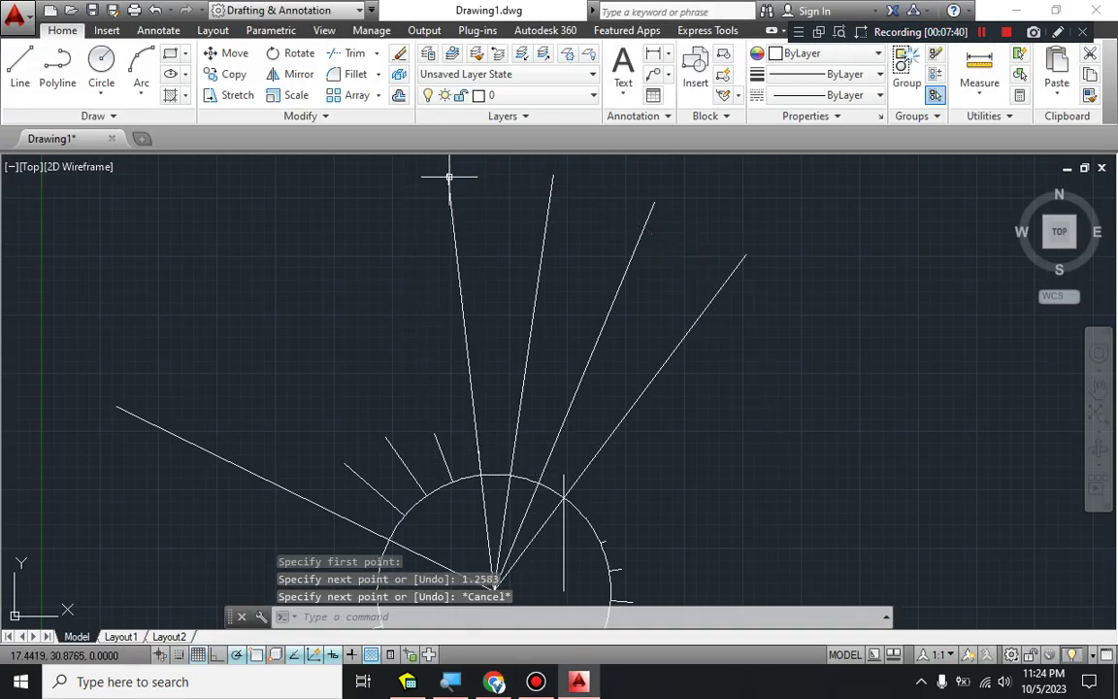
click(453, 191)
key(Delete)
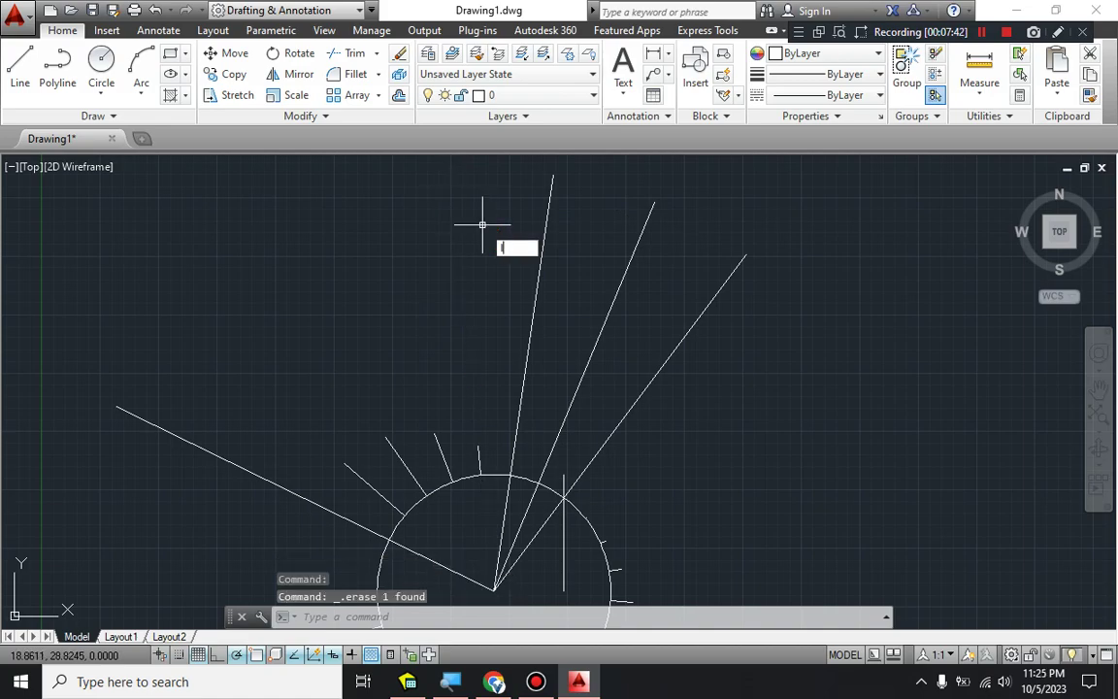
Draw the fifth cycloidal displacement, a 0.4569 long line from the circle outward along the next clockwise ray, and erase that long ray
text(l)
key(Return)
click(510, 473)
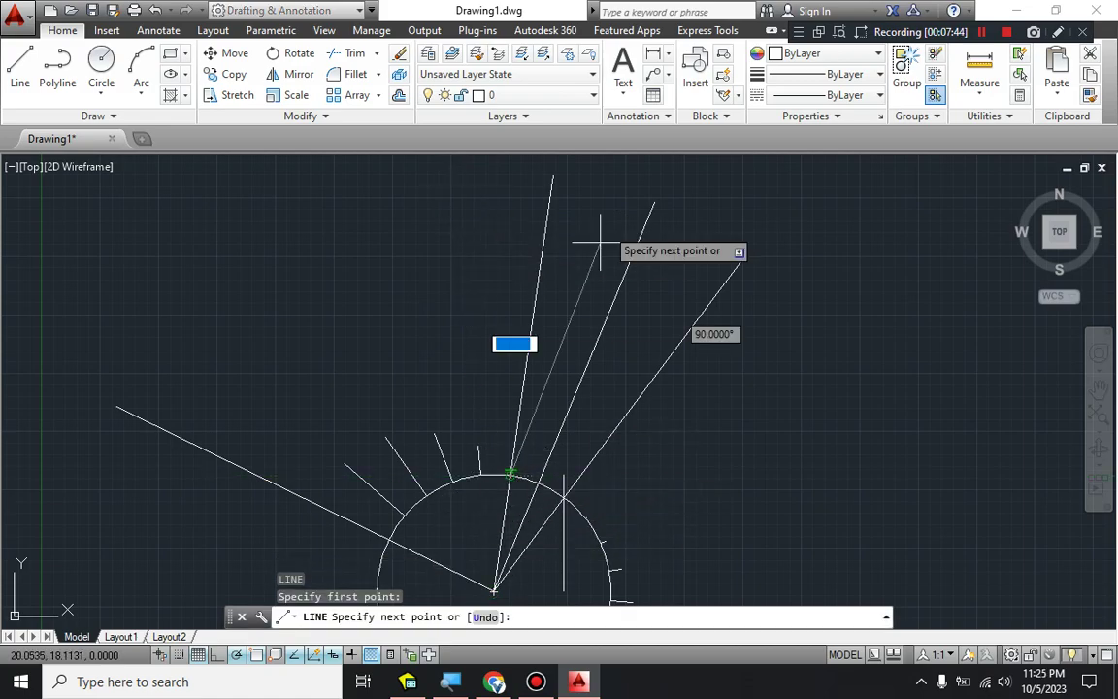
key(alt+Tab)
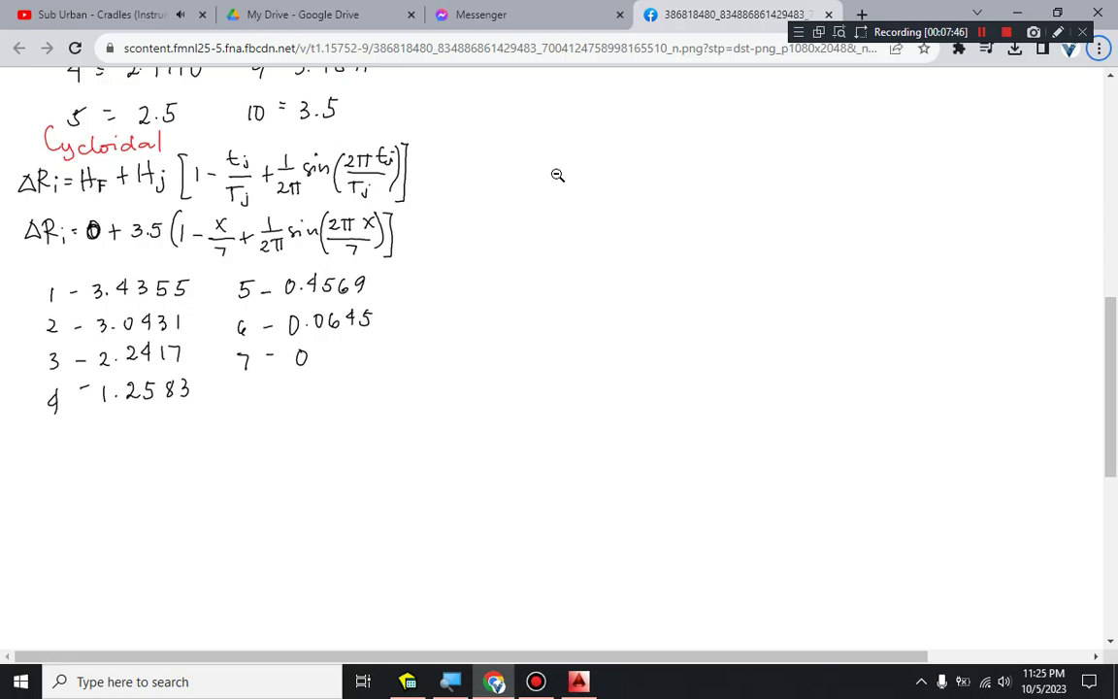
key(alt+Tab)
text(0.45)
key(alt+Tab)
key(alt+Tab)
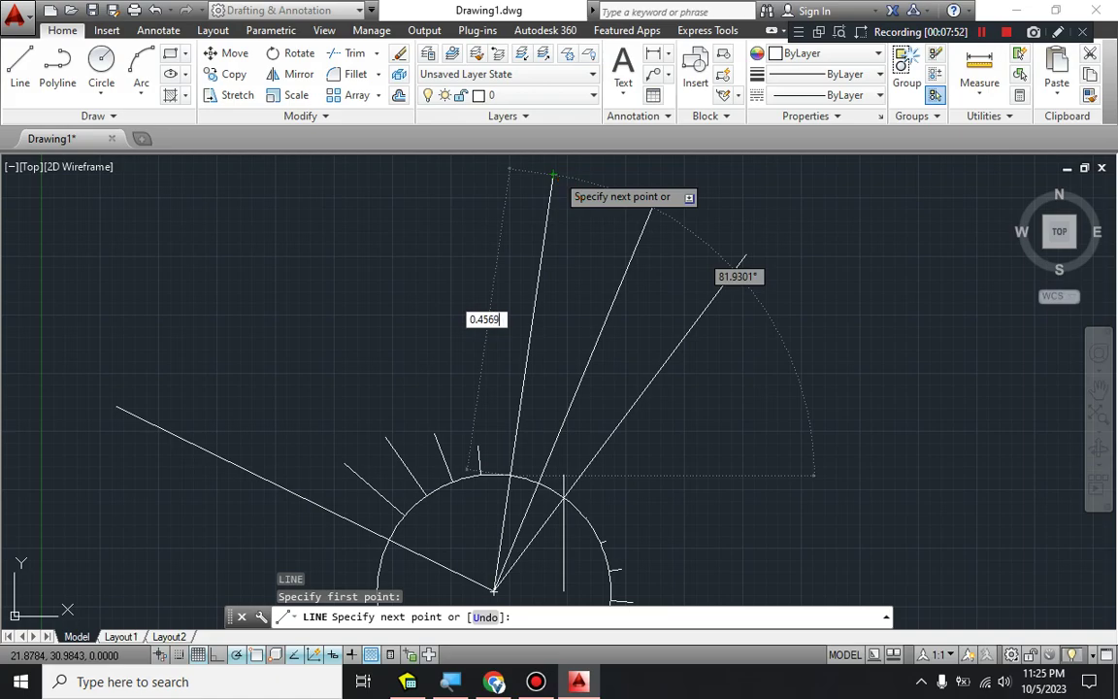
key(Return)
key(Escape)
click(548, 207)
key(Delete)
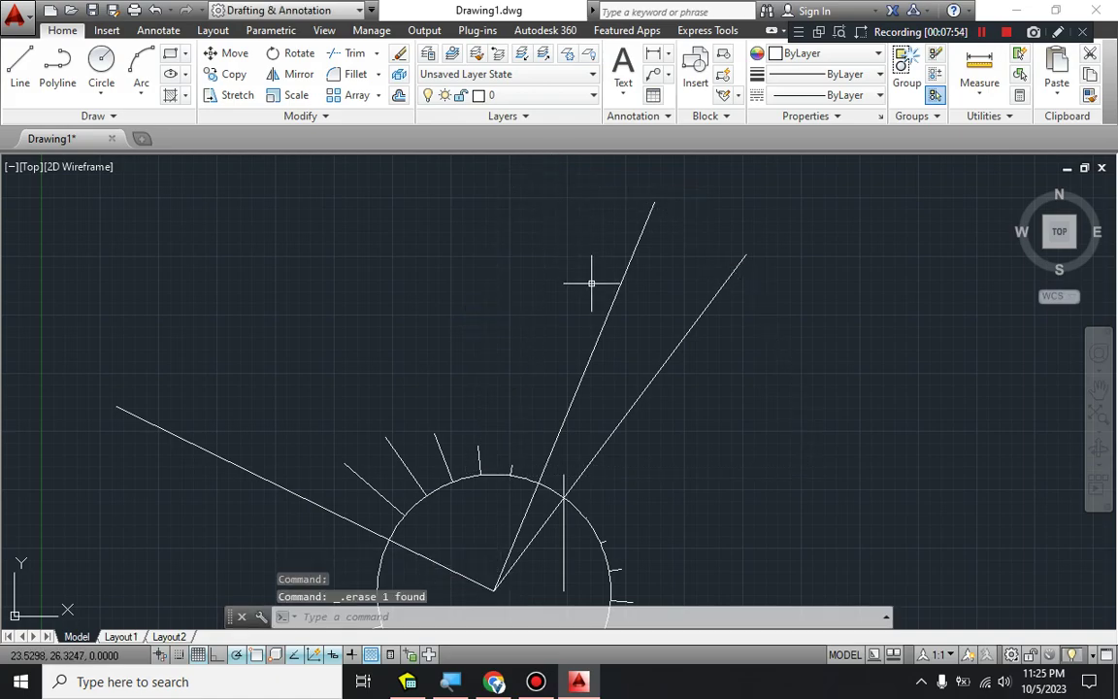
Draw the sixth cycloidal displacement, a 0.0645 long line from the circle outward along the next ray, and erase that long ray
key(alt+Tab)
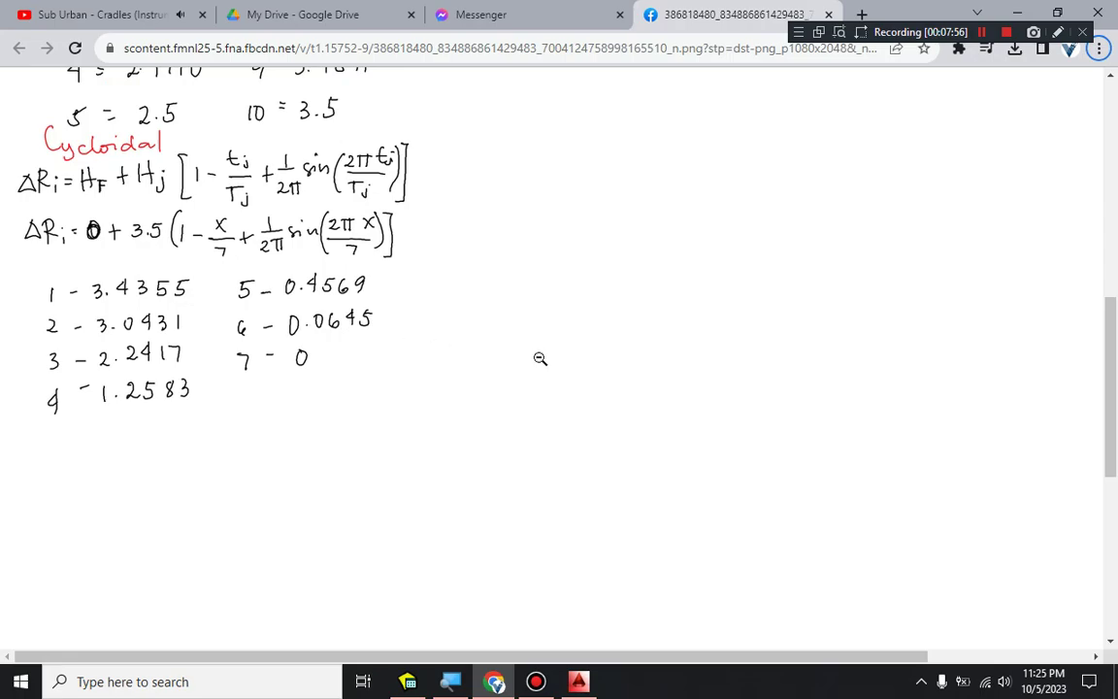
key(alt+Tab)
text(l)
key(Return)
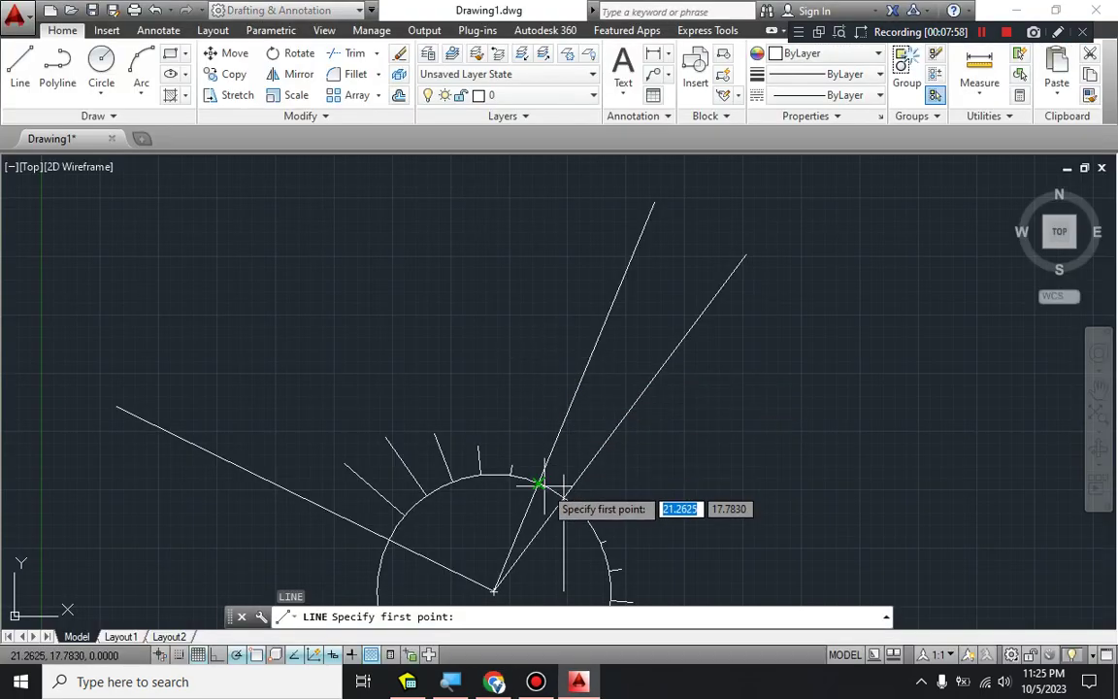
click(538, 483)
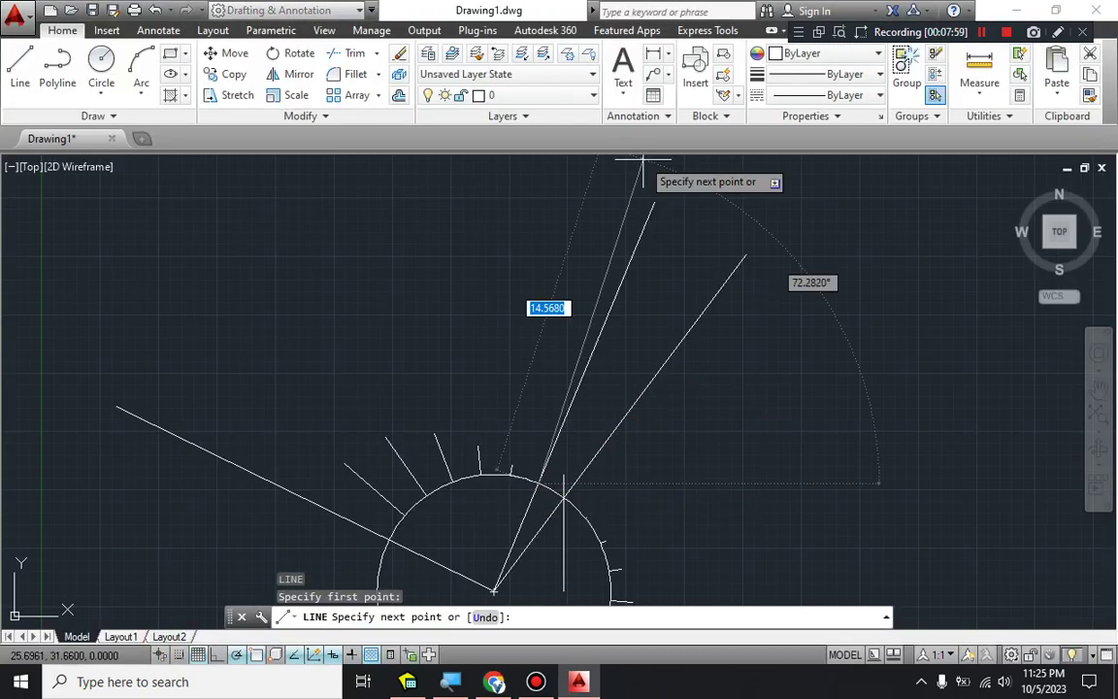
key(Return)
key(Escape)
click(649, 218)
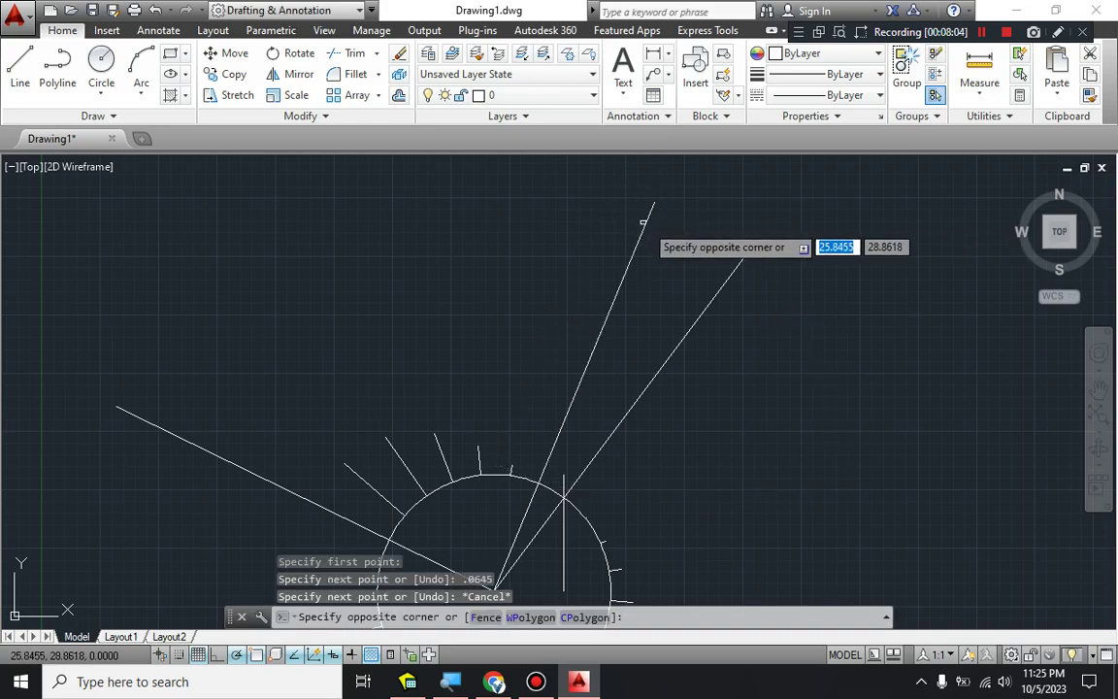
click(637, 220)
click(646, 227)
key(Delete)
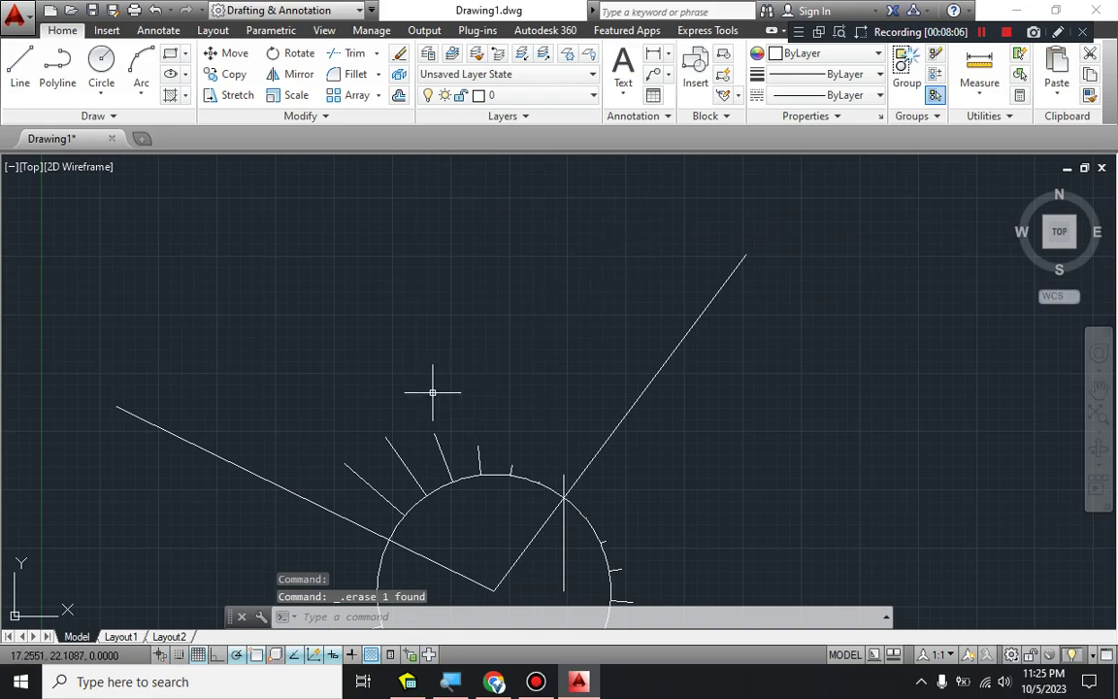
Draw a 3.5 long line from the circle outward along the original left ray, and erase both remaining long rays
middle_drag(387, 422, 411, 311)
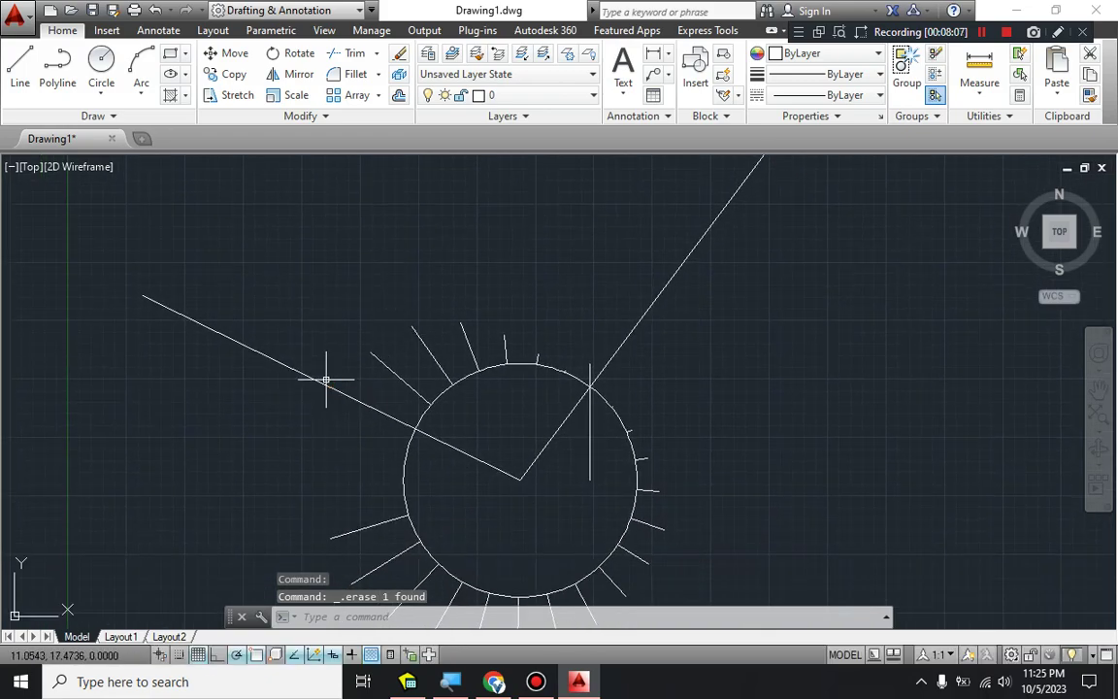
text(l)
key(Return)
click(417, 427)
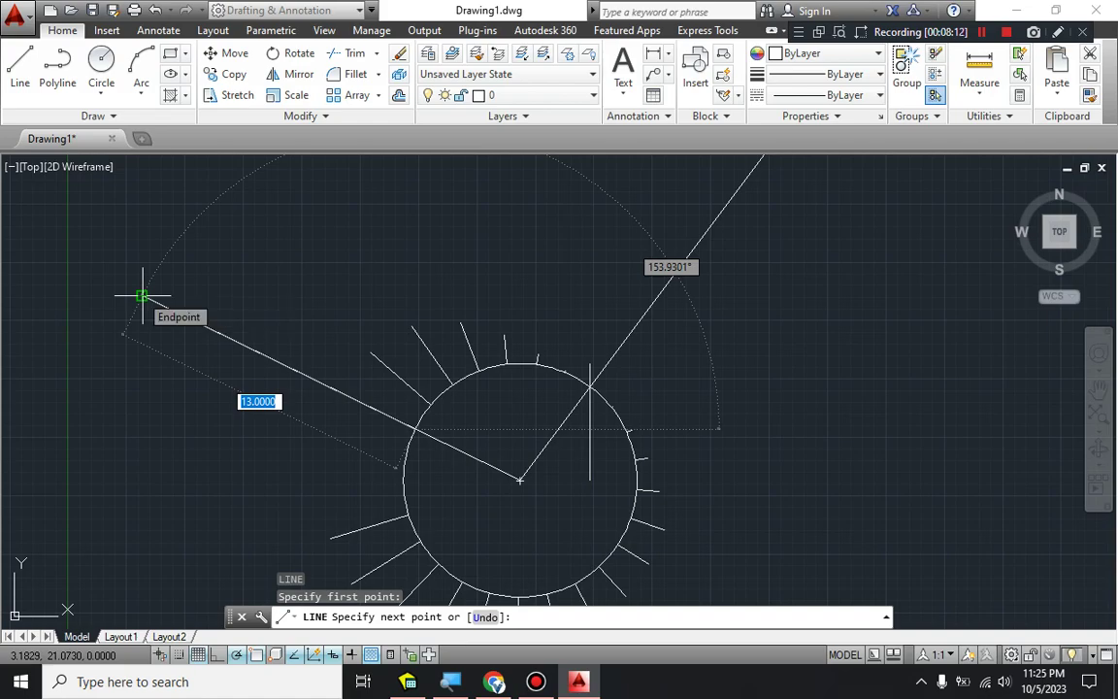
text(3.5)
key(Return)
key(Escape)
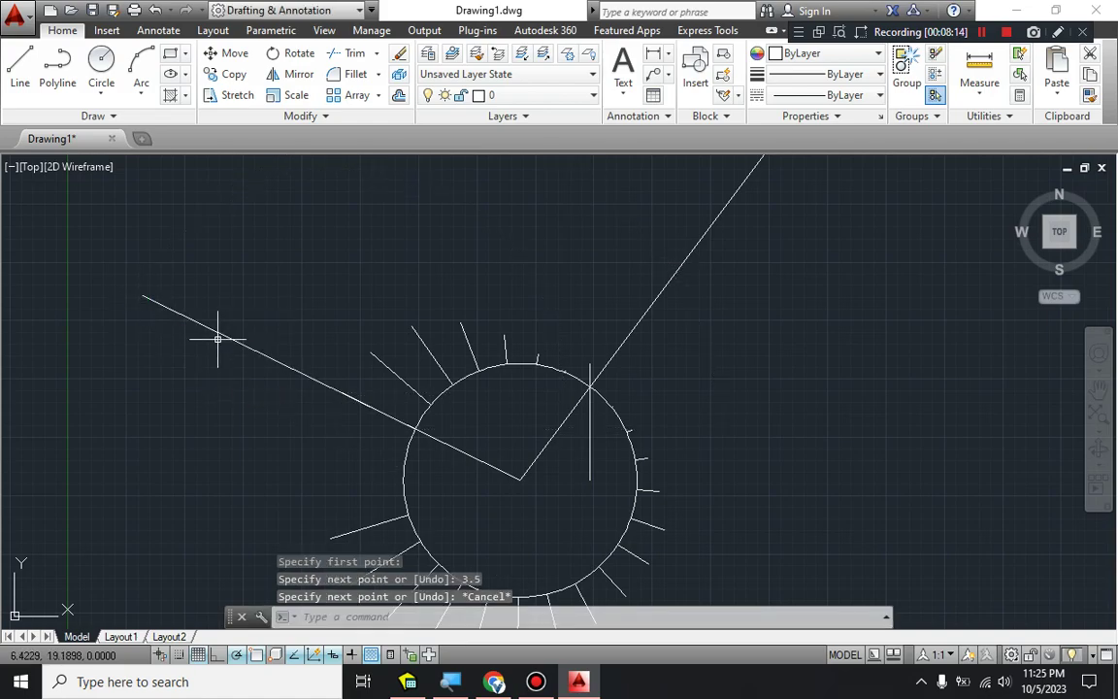
click(221, 334)
key(Delete)
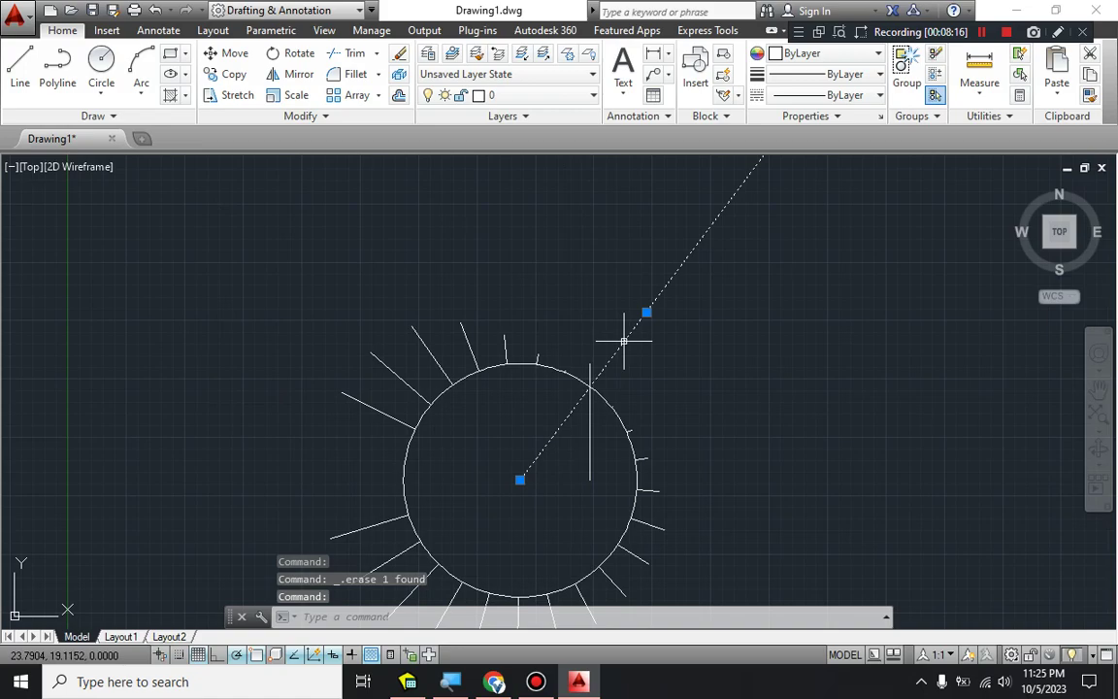
click(600, 365)
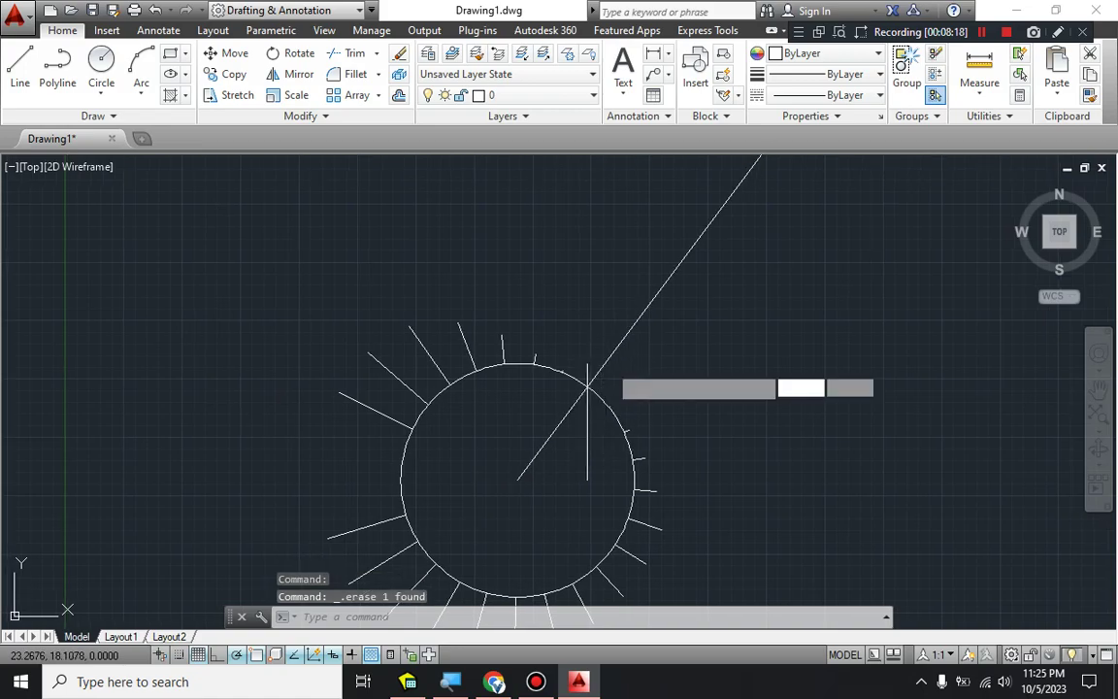
key(Delete)
Start a spline where the vertical line crosses the circle's upper right, fitting it clockwise through the first three displacement line ends
middle_drag(532, 435, 583, 308)
scroll(560, 290, up, 3)
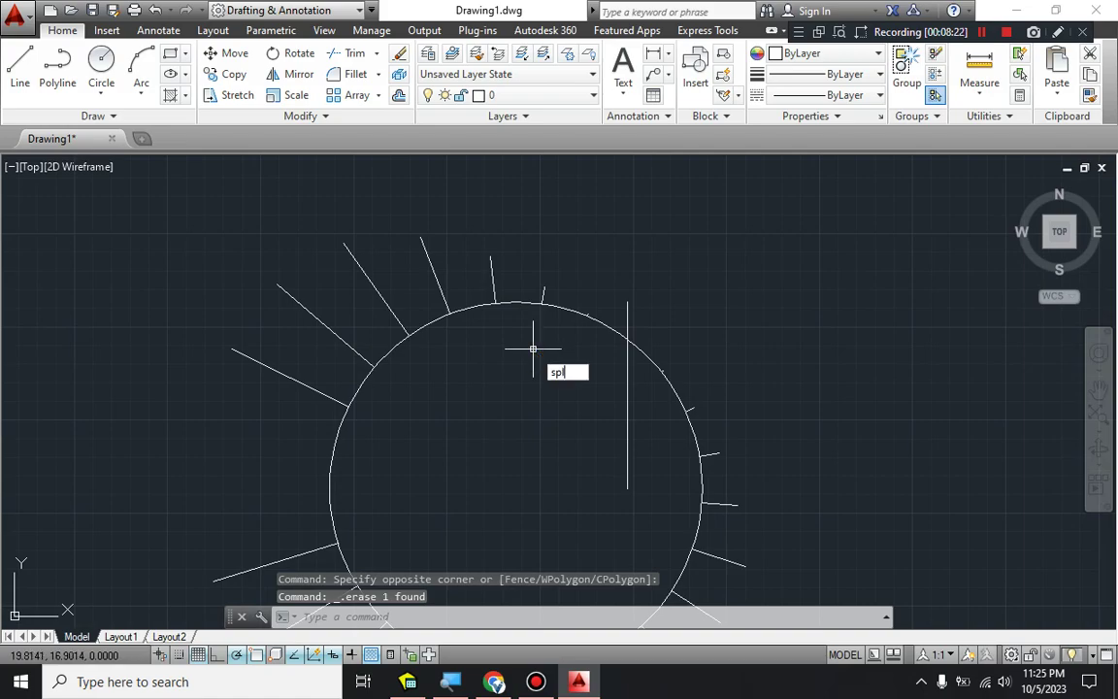
key(Return)
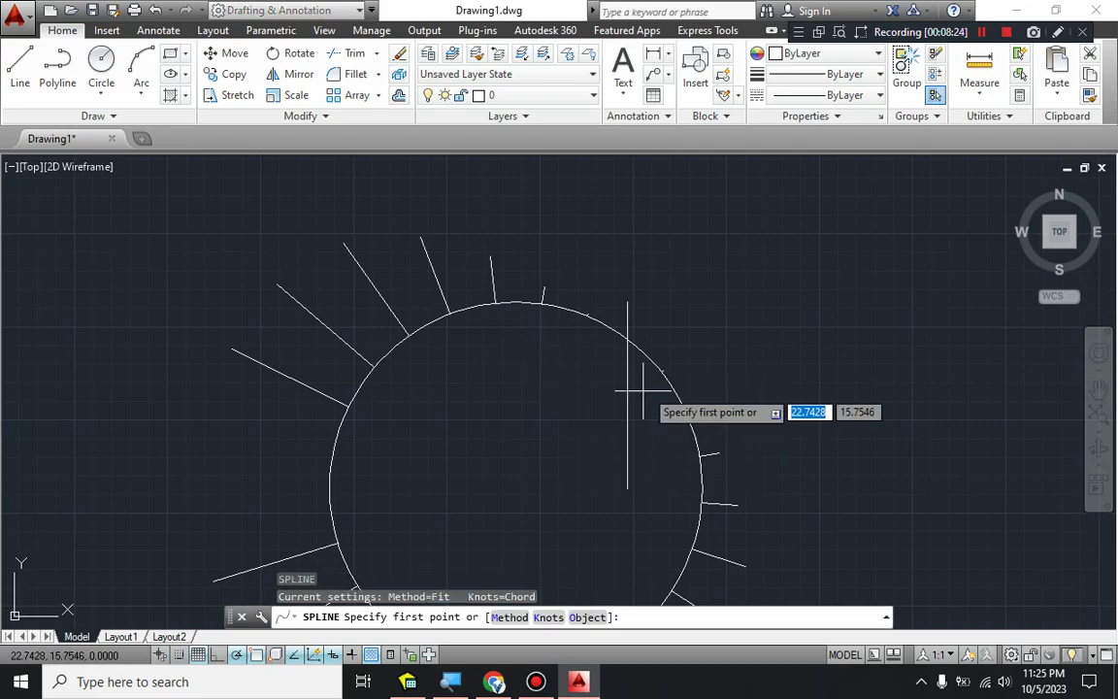
scroll(640, 364, up, 4)
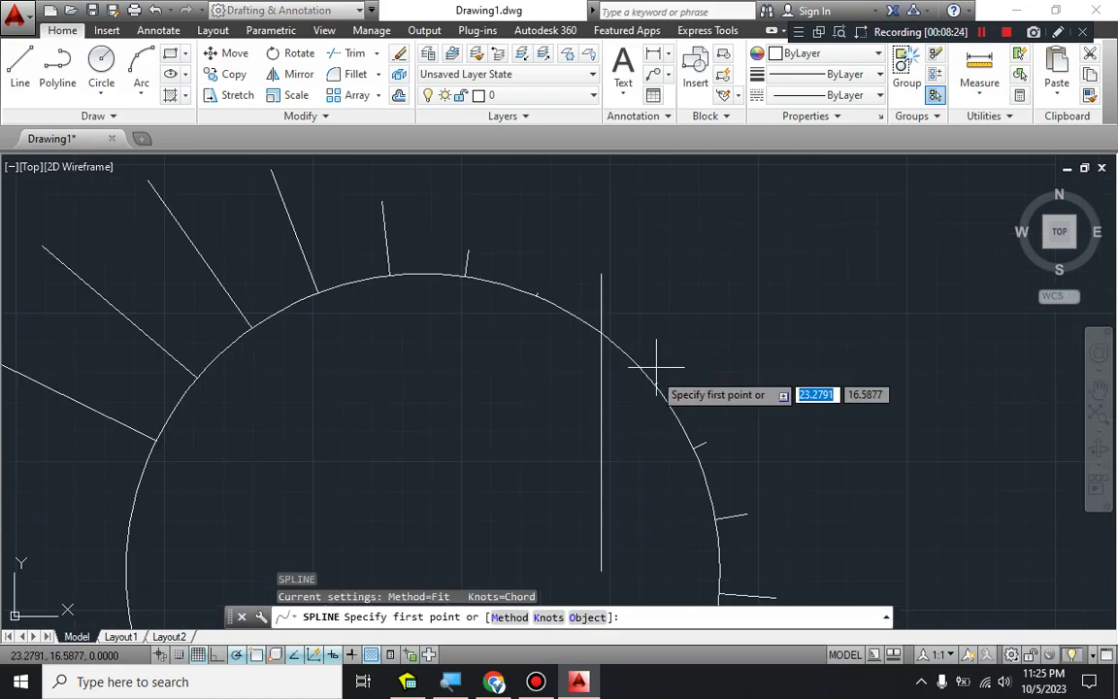
click(583, 319)
click(724, 446)
scroll(718, 320, up, 2)
click(739, 333)
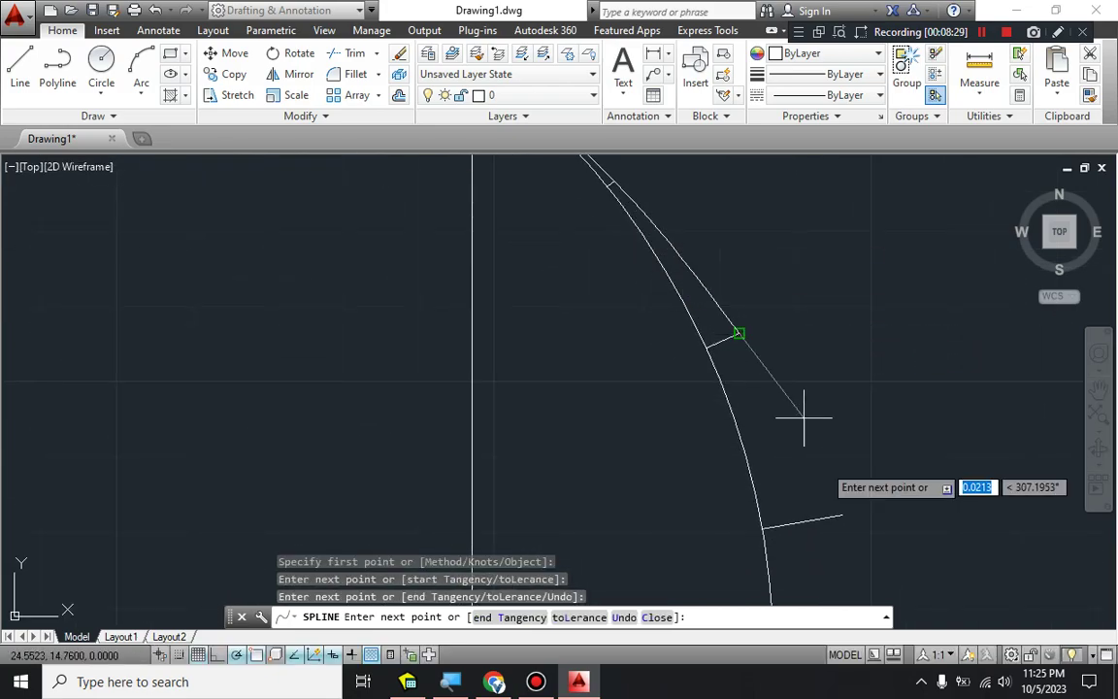
click(843, 514)
Continue the spline clockwise through the displacement line ends around the lower right, up to the line just before the vertical bottom one
middle_drag(843, 514, 779, 236)
click(853, 449)
middle_drag(816, 594, 794, 419)
click(863, 524)
middle_drag(863, 524, 860, 315)
scroll(767, 521, down, 2)
middle_drag(719, 539, 763, 333)
click(726, 482)
middle_drag(727, 481, 812, 243)
click(688, 350)
click(544, 434)
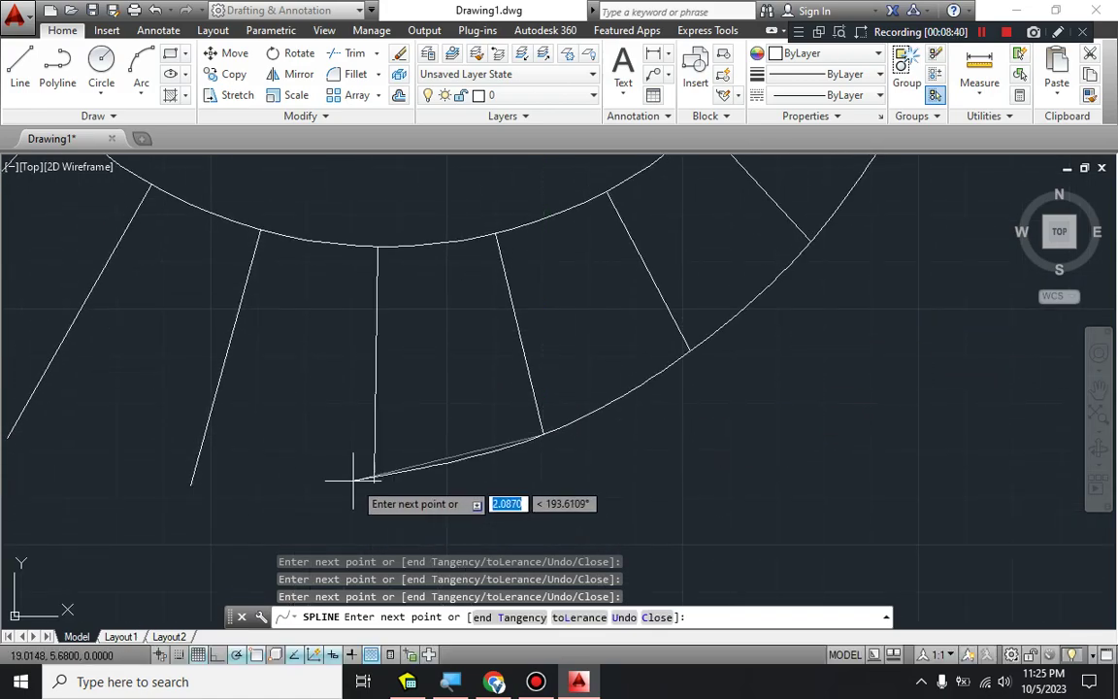
Continue the spline from the vertical bottom line through the outer ends of the lower-left displacement lines, up to the dwell gap
click(375, 482)
click(191, 483)
middle_drag(143, 405, 312, 424)
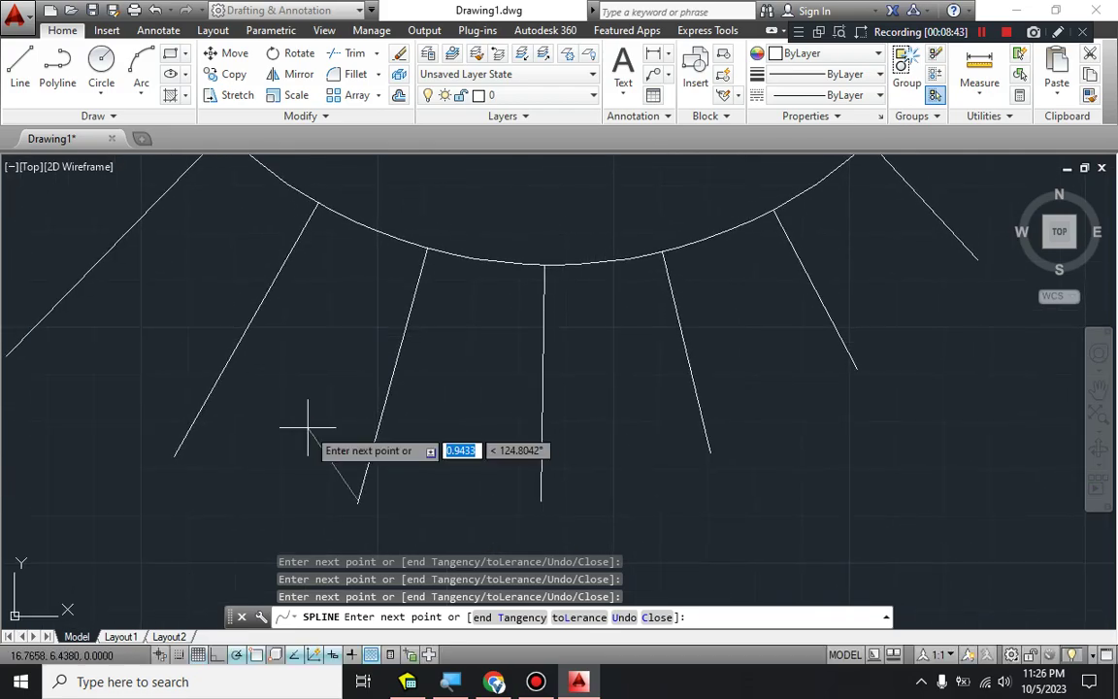
click(175, 456)
middle_drag(136, 379, 351, 399)
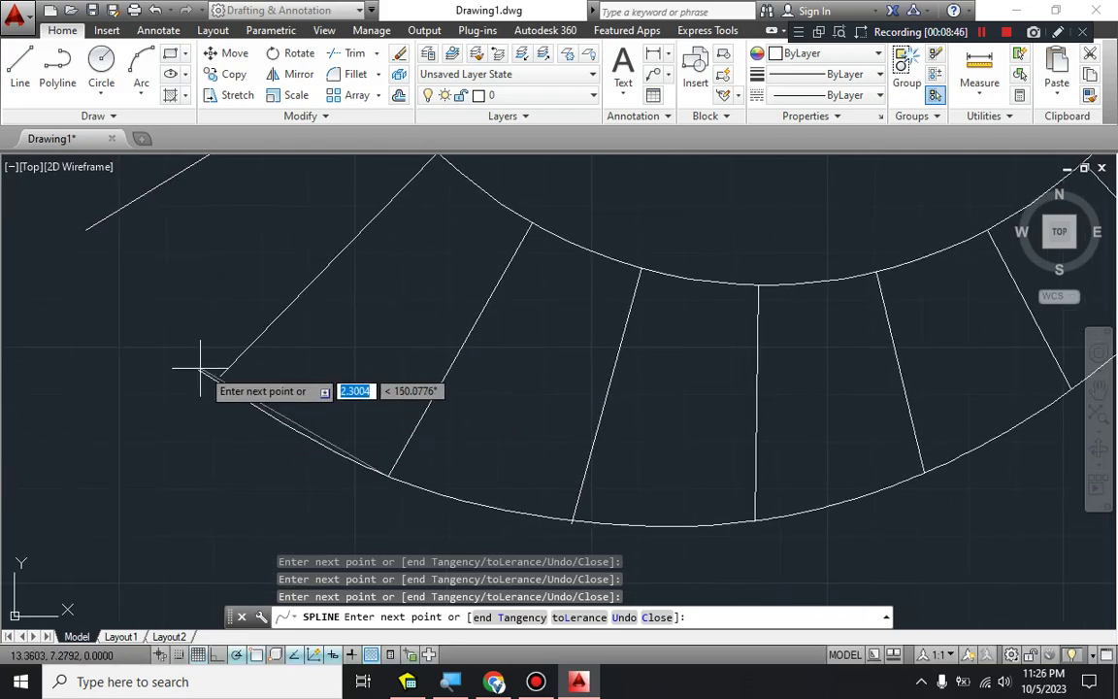
click(220, 373)
click(85, 231)
middle_drag(158, 256, 475, 382)
middle_drag(399, 362, 461, 505)
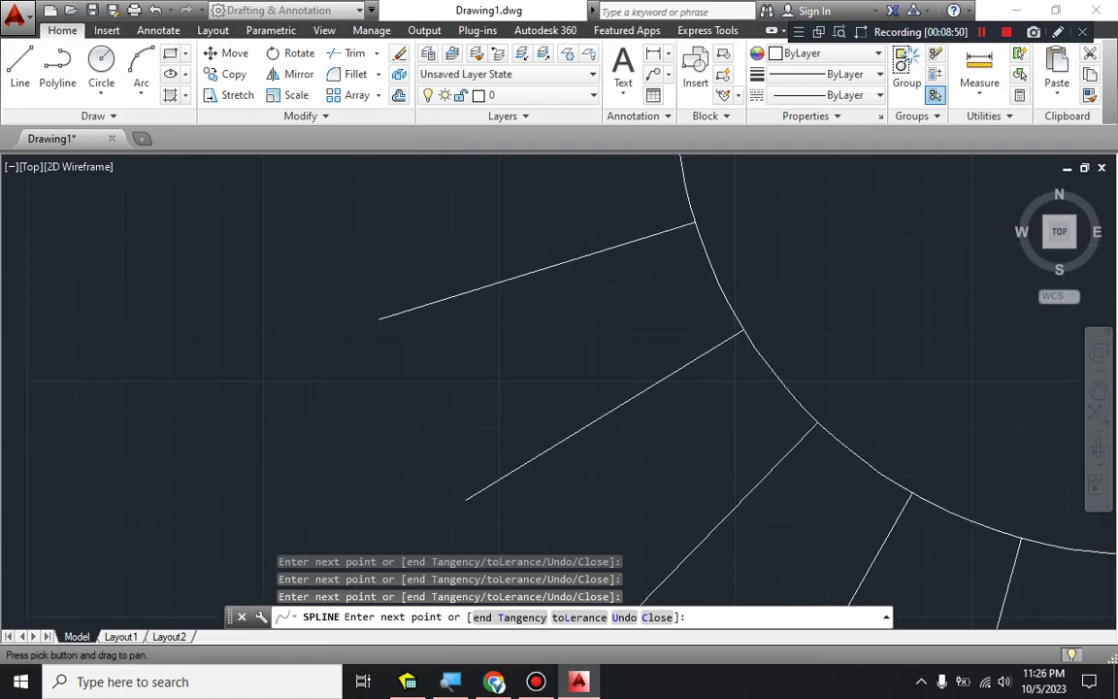
click(379, 318)
Carry the spline across the gap on the circle's left side to the outer ends of the 3.5 and 3.4355 lines
scroll(403, 307, down, 2)
middle_drag(389, 248, 407, 499)
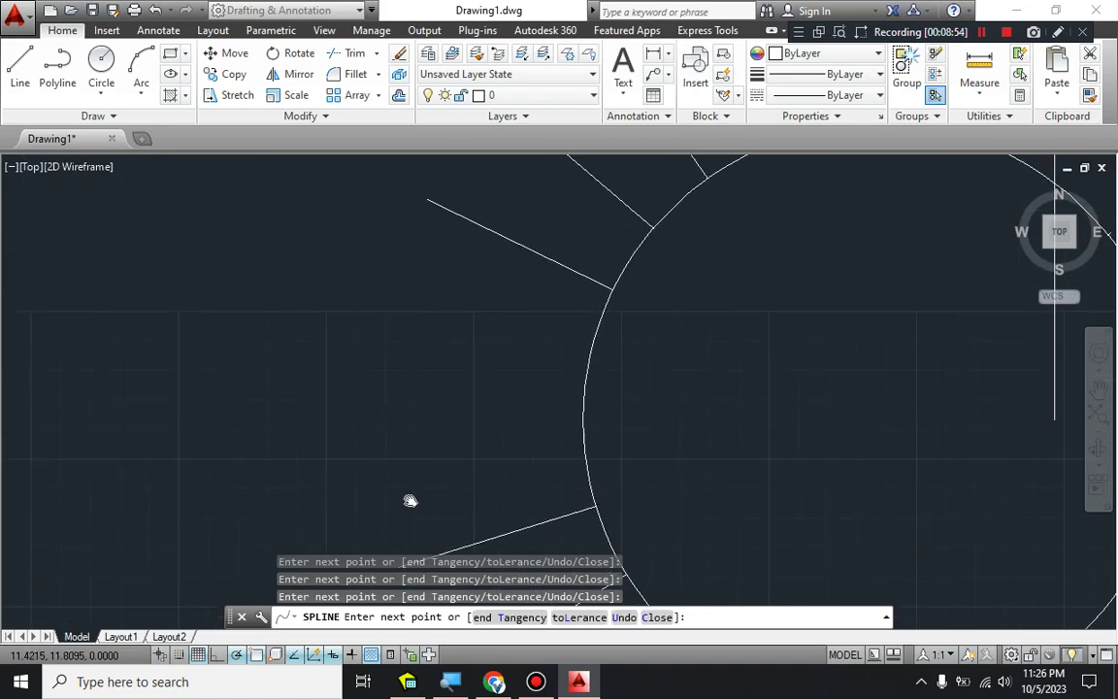
click(428, 203)
middle_drag(530, 230, 447, 512)
click(416, 380)
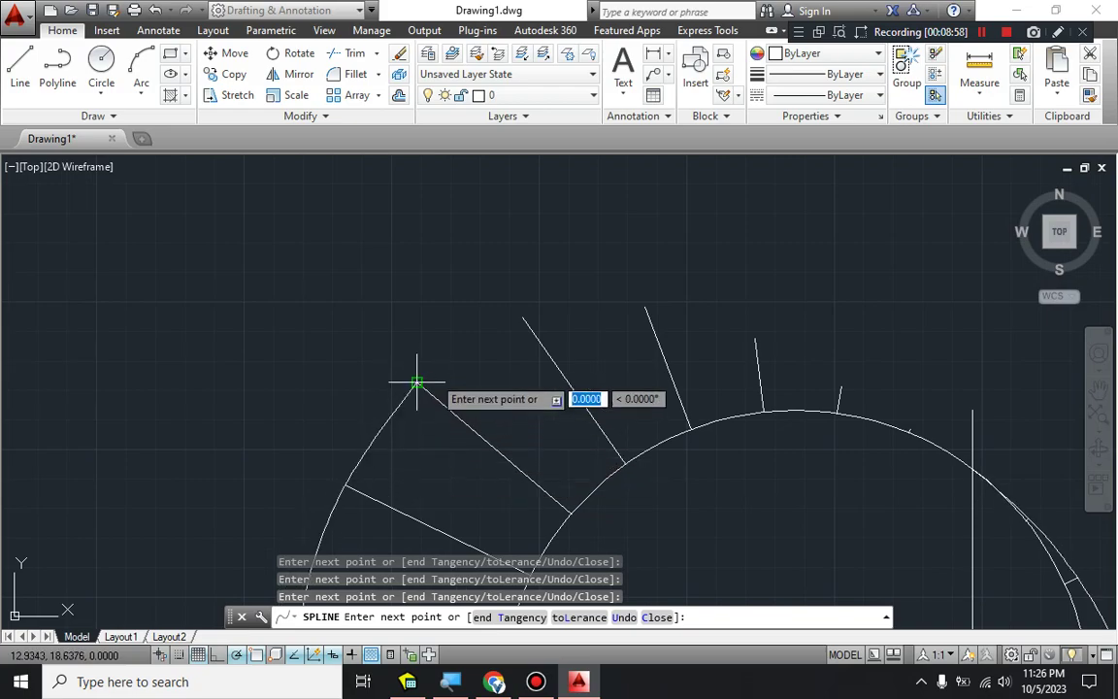
Carry the spline over the top through the remaining displacement line ends and finish it at its start point on the vertical line
click(523, 317)
click(648, 309)
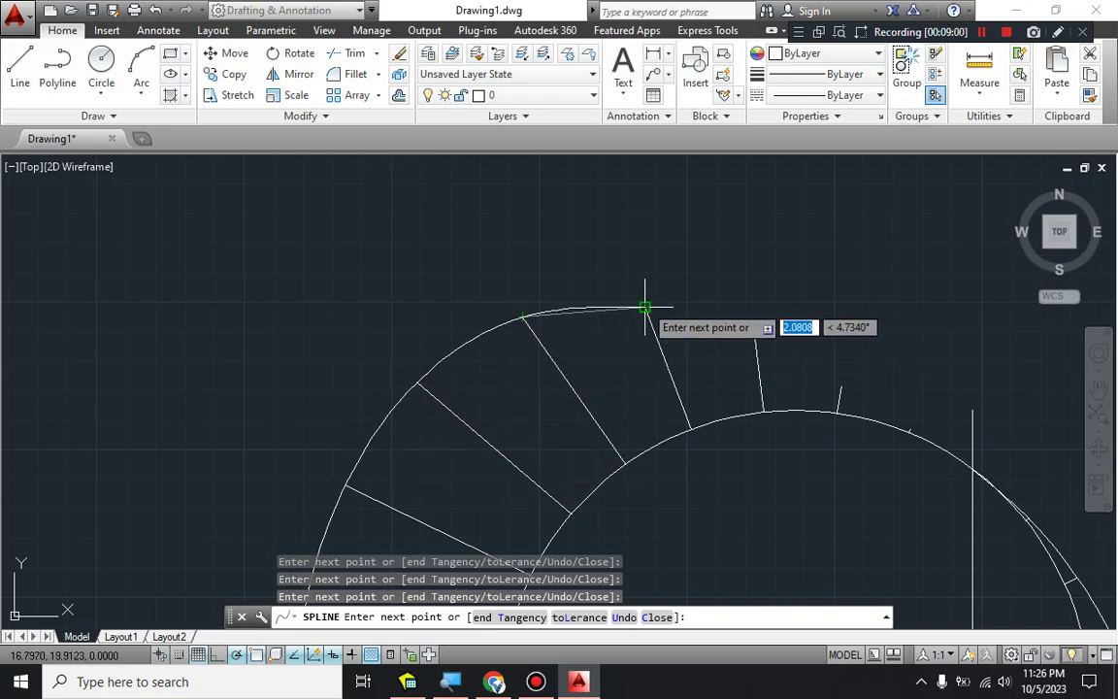
click(755, 337)
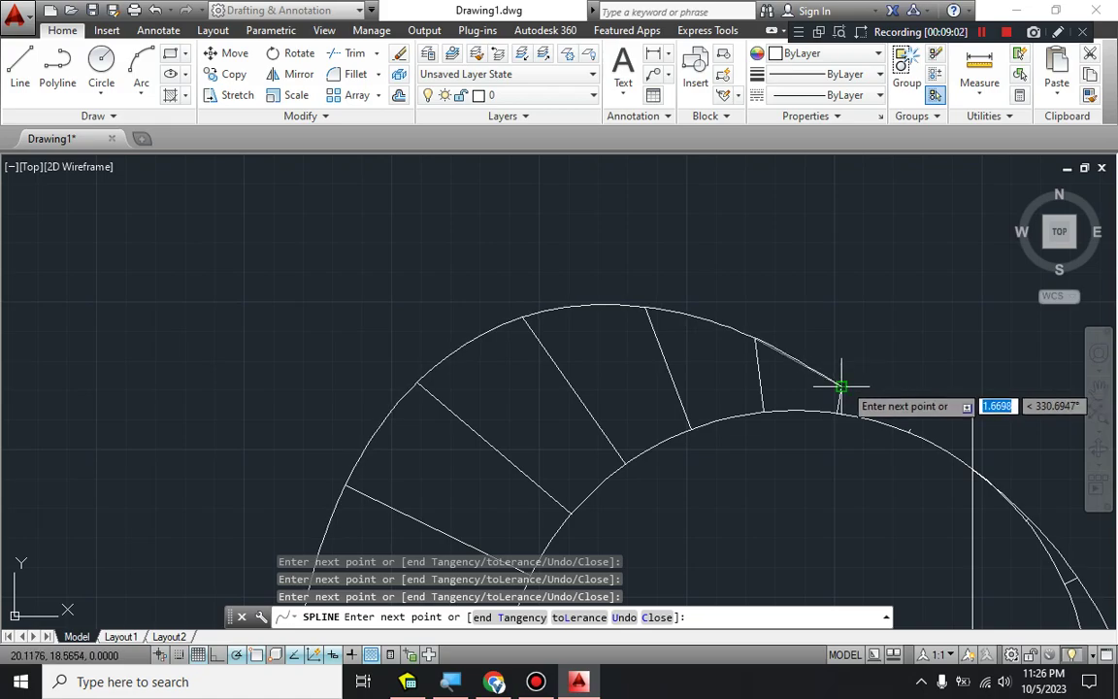
click(841, 387)
scroll(911, 427, up, 2)
scroll(724, 357, down, 3)
scroll(811, 437, up, 5)
scroll(569, 285, down, 3)
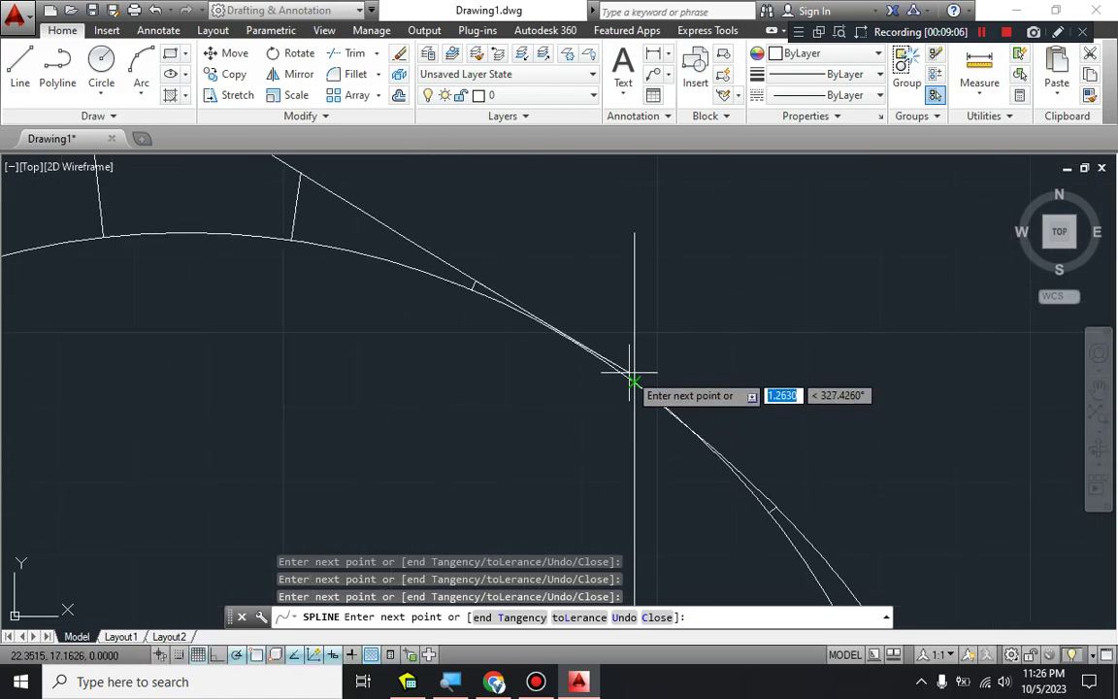
key(Return)
scroll(657, 451, down, 4)
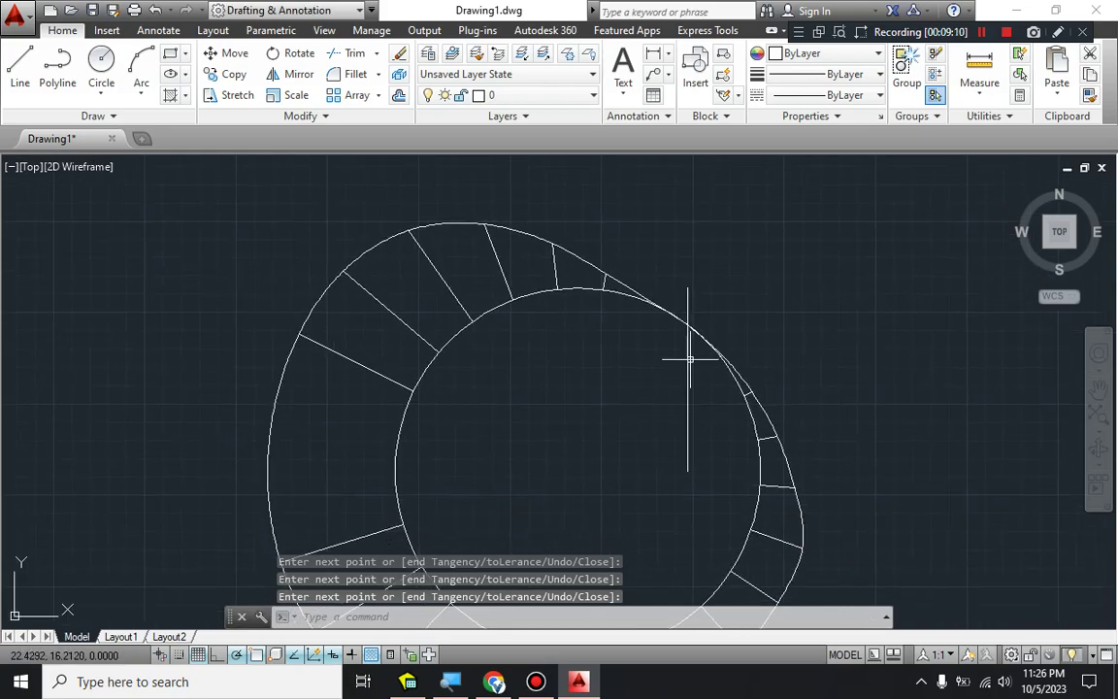
Draw a three-sided polygon inscribed in a circle of radius 1 in the empty area above and right of the cam
middle_drag(771, 289, 648, 387)
text(pol)
click(722, 389)
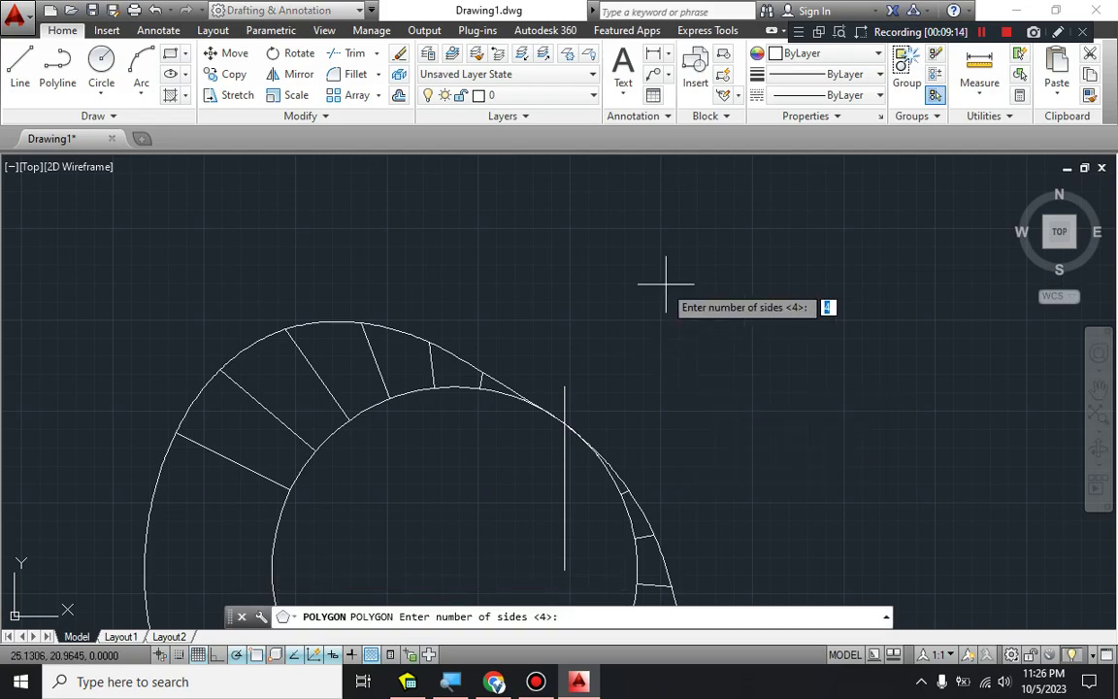
text(3)
key(Return)
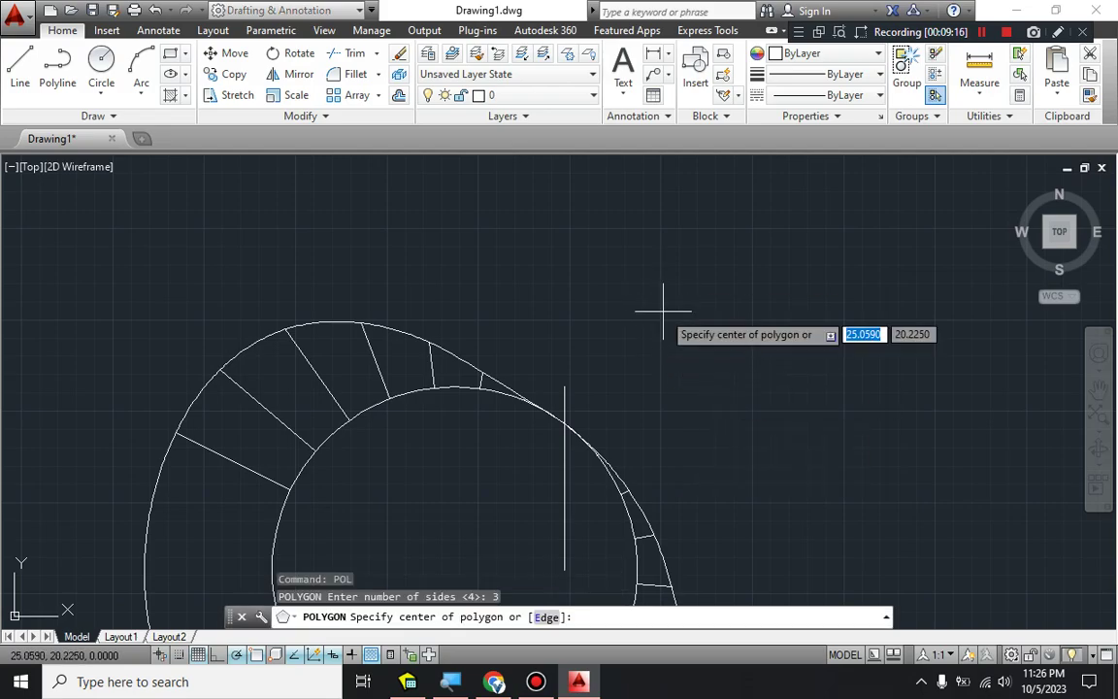
click(660, 297)
click(706, 346)
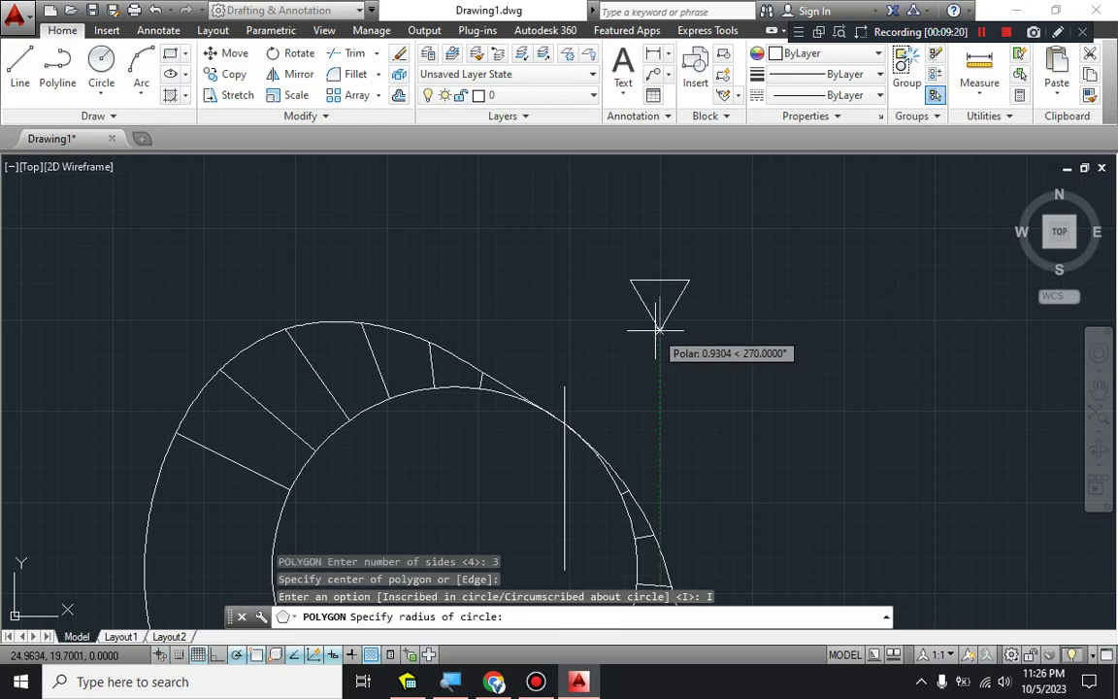
text(1)
key(Return)
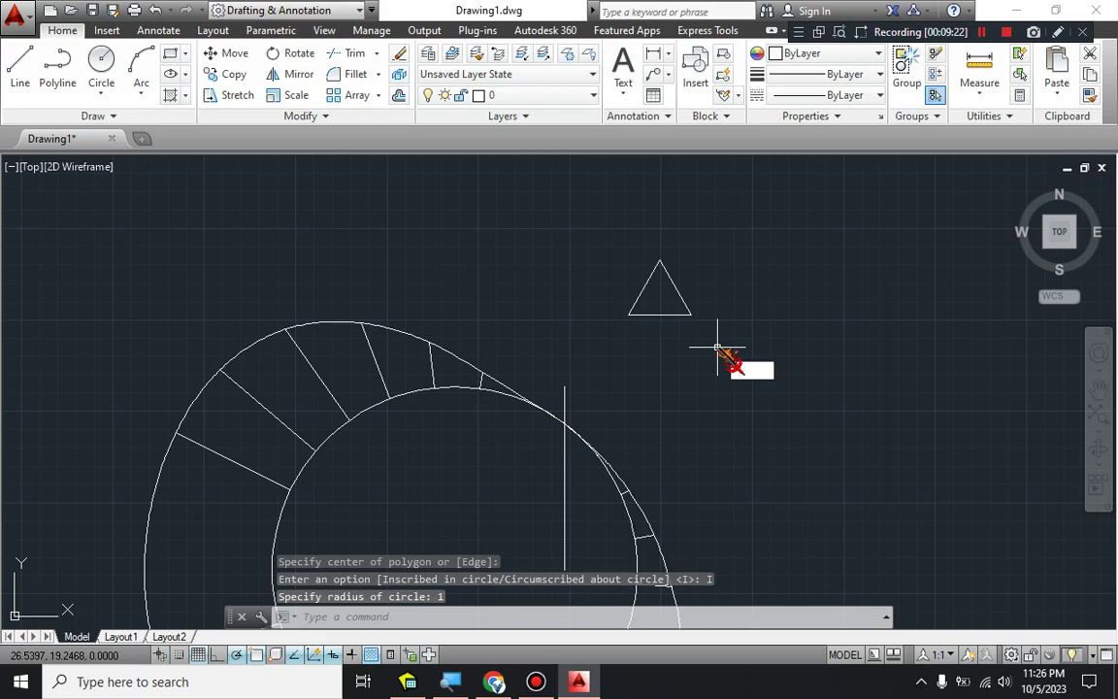
Mirror the triangle across its horizontal base so it points down, erasing the source object
text(mir)
key(Return)
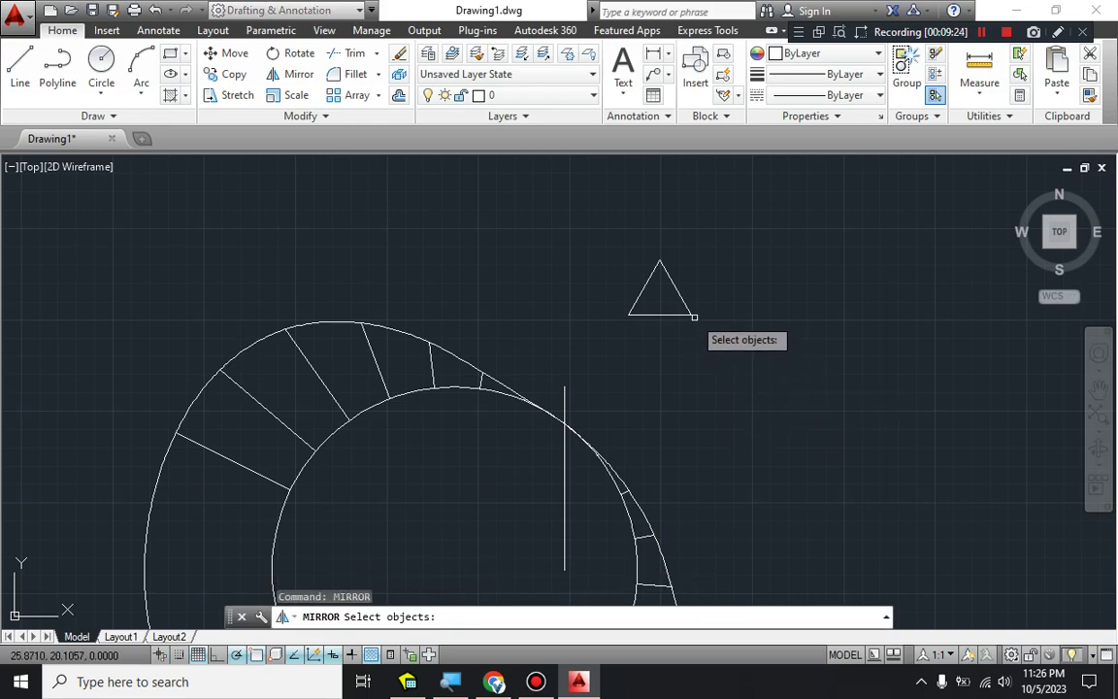
click(694, 318)
key(Return)
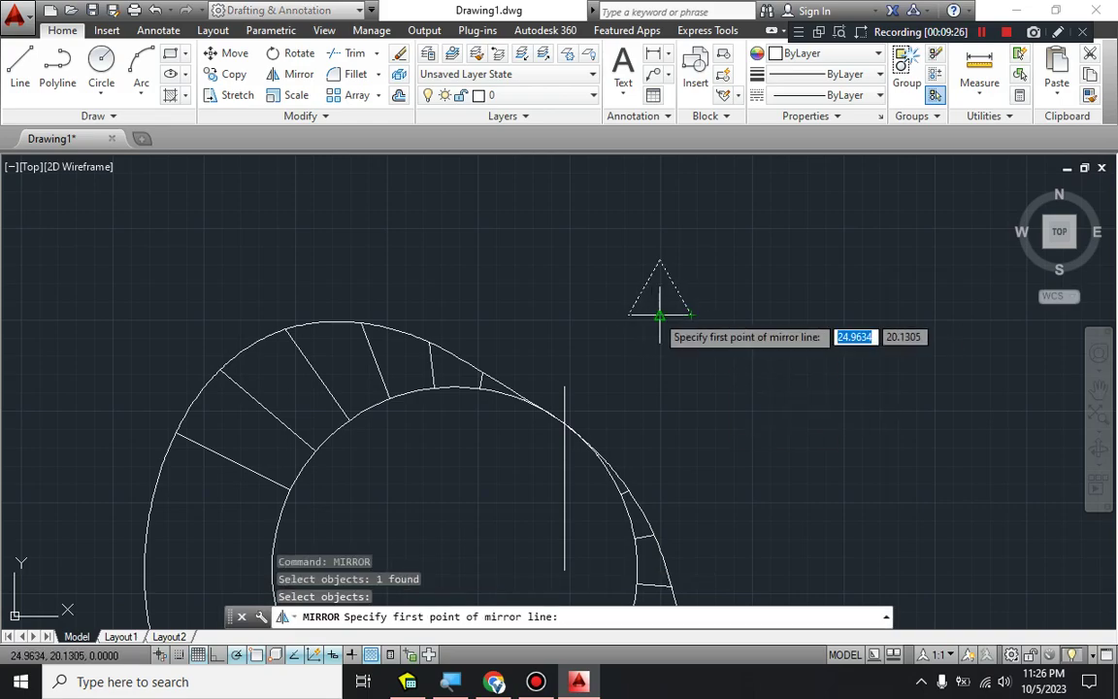
click(659, 316)
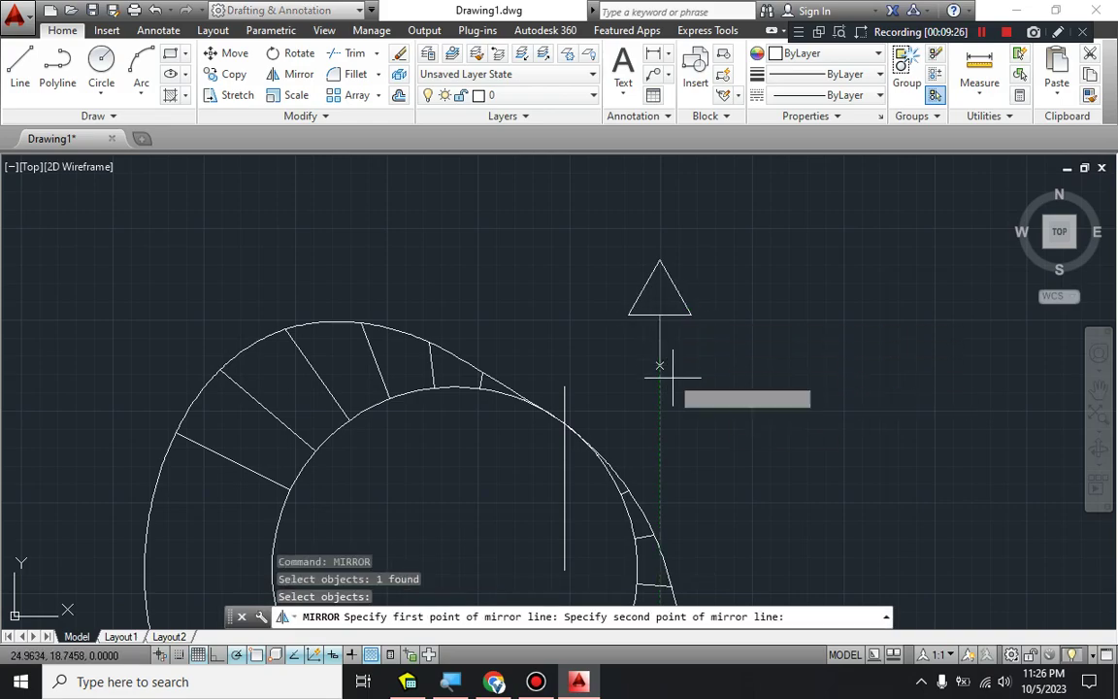
click(718, 315)
text(y)
key(Return)
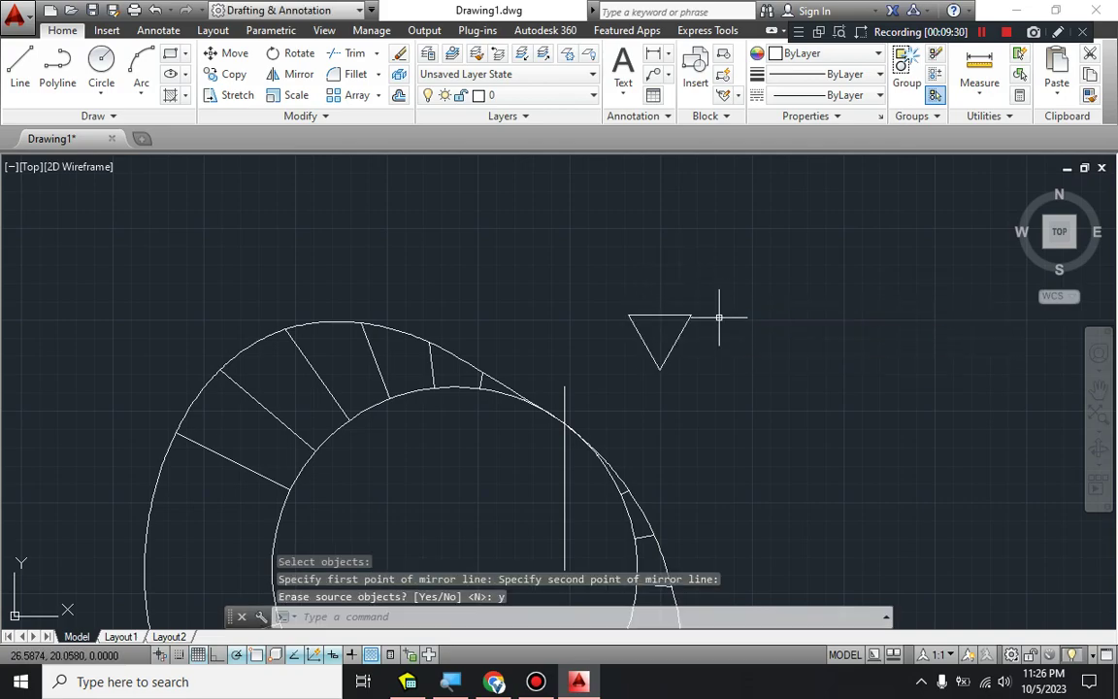
Draw a vertical line 10 units long upward from the inverted triangle's upper right corner
scroll(691, 274, down, 2)
middle_drag(691, 275, 604, 444)
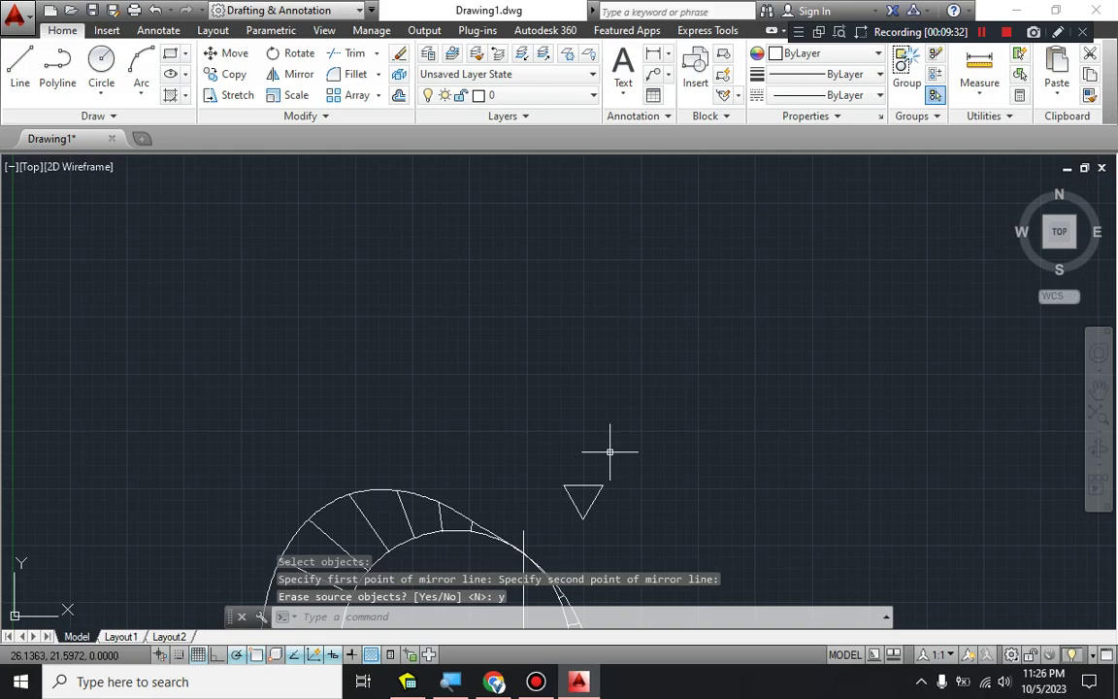
text(l)
key(Return)
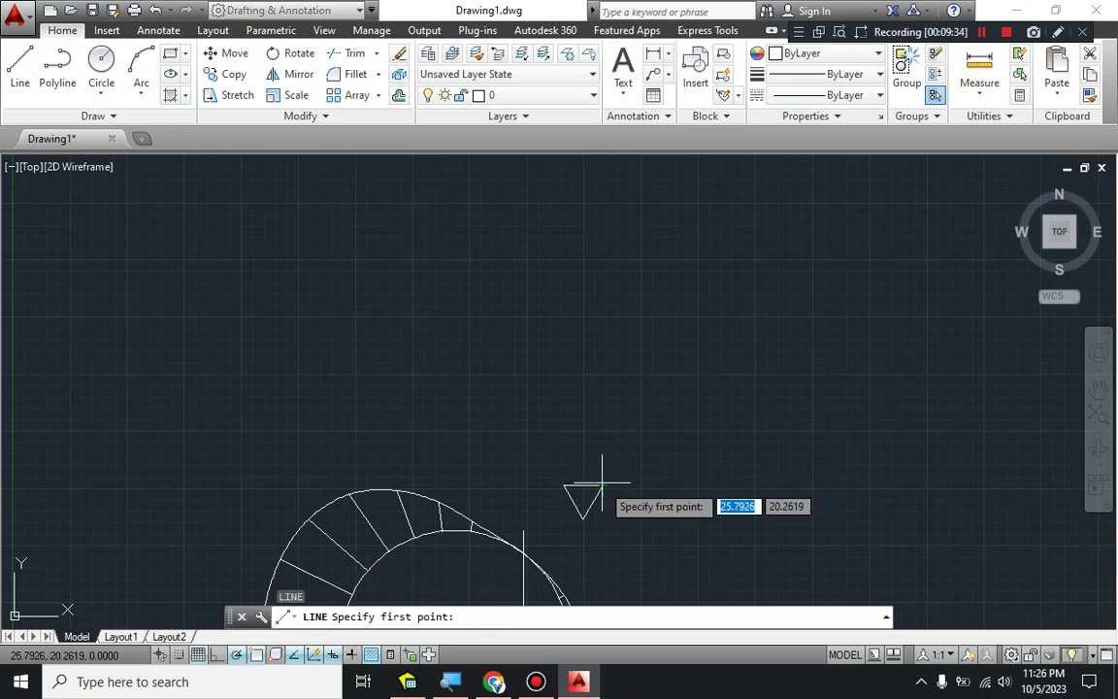
click(603, 486)
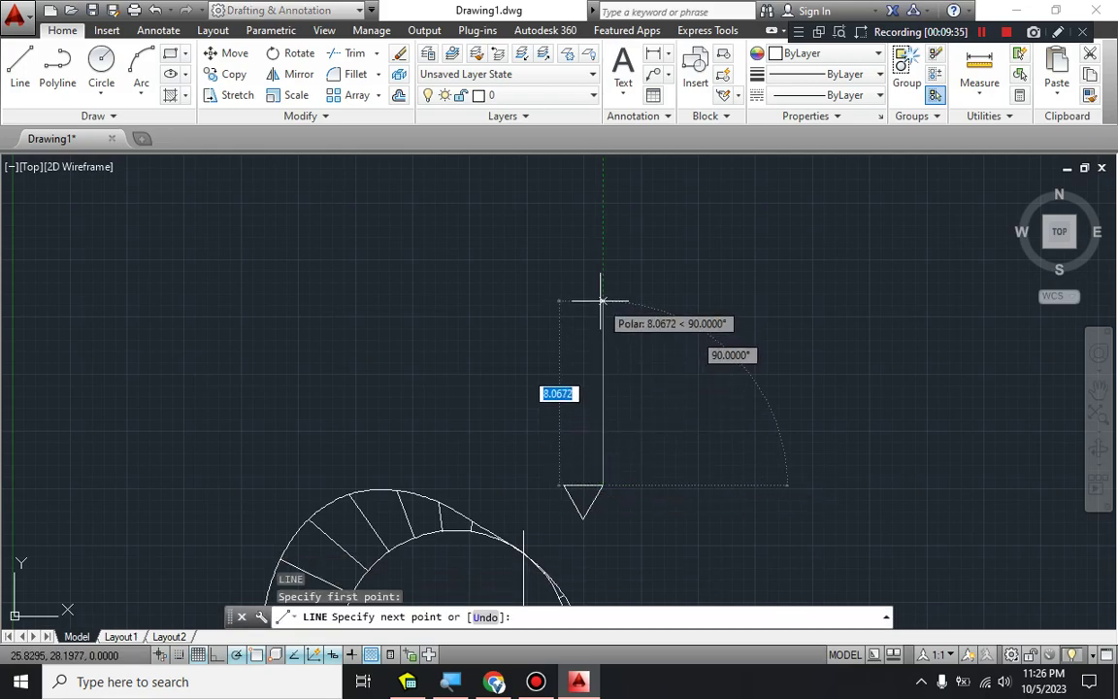
text(10)
key(Return)
key(Escape)
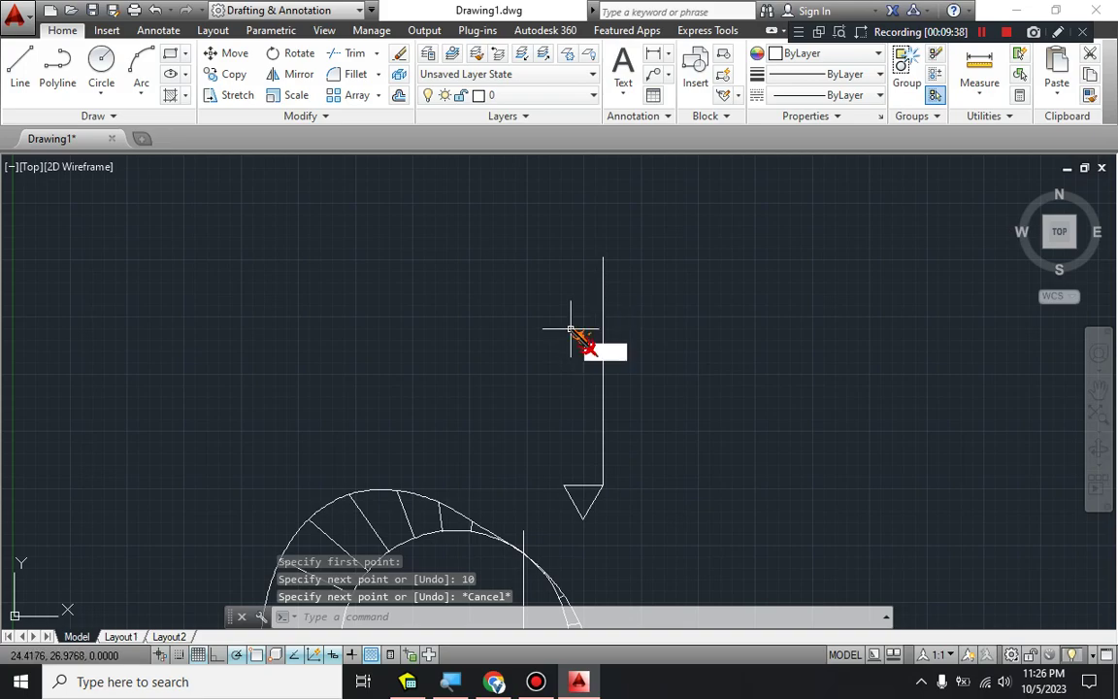
Draw a matching vertical line up from the triangle's upper left corner and close the follower stem across the top
key(Return)
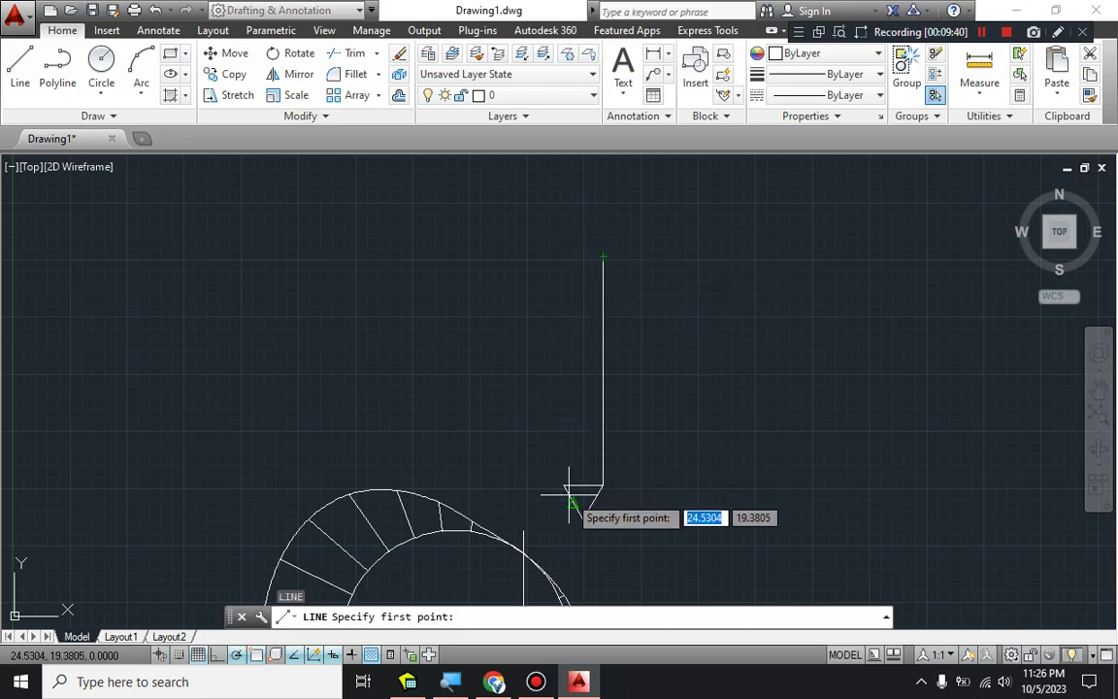
click(564, 485)
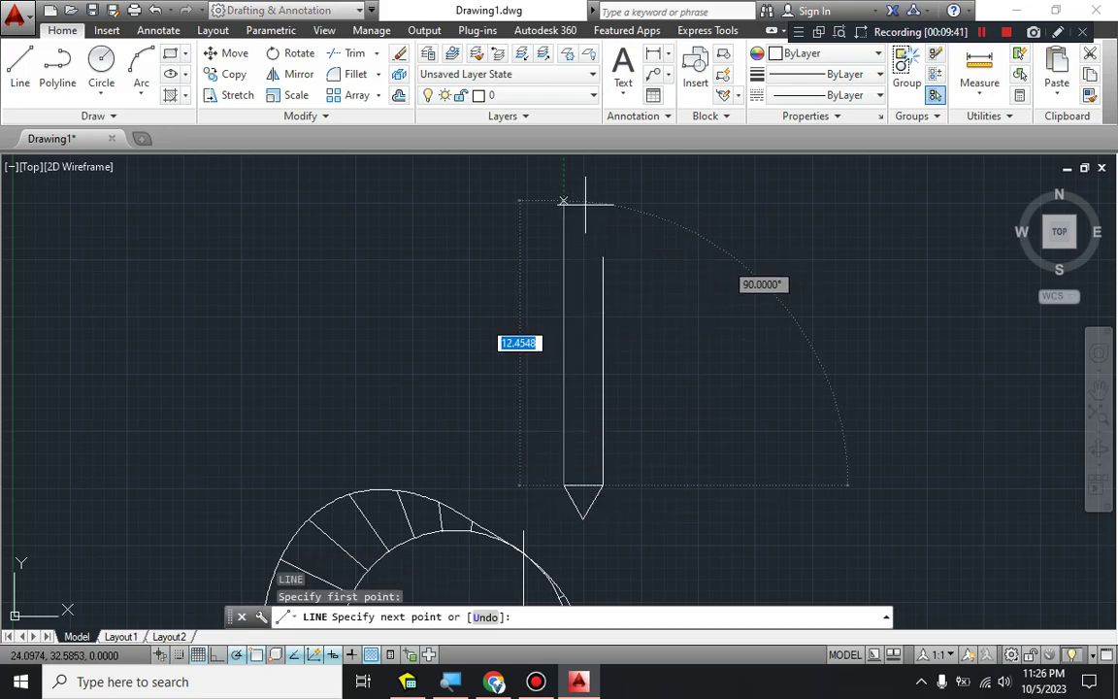
click(564, 257)
click(603, 258)
key(Escape)
Move the whole follower by its pointed tip onto the point where the vertical line crosses the base circle's upper right
click(651, 524)
click(530, 262)
click(596, 272)
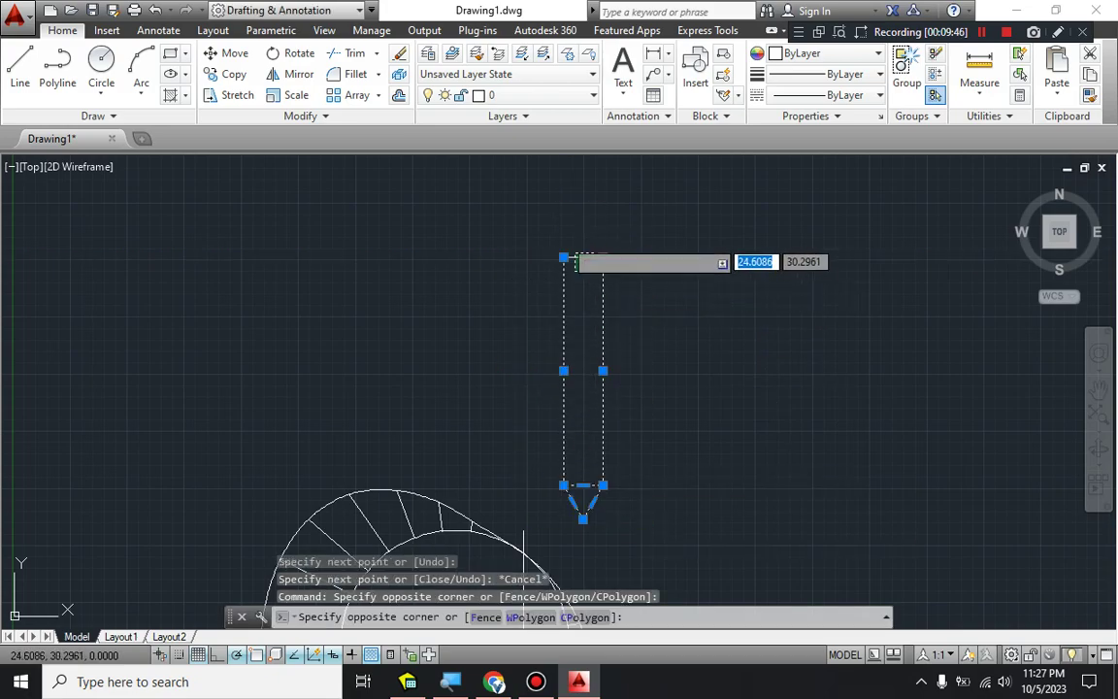
click(574, 246)
middle_drag(541, 542, 521, 418)
scroll(524, 419, up, 4)
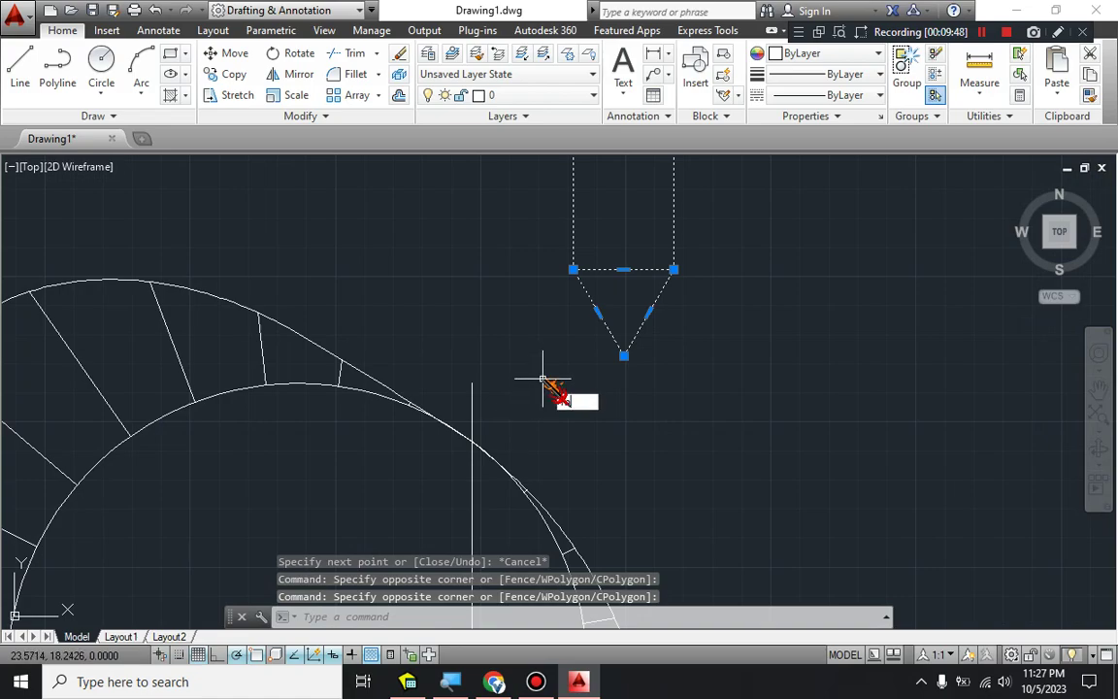
text(M)
key(Return)
click(625, 355)
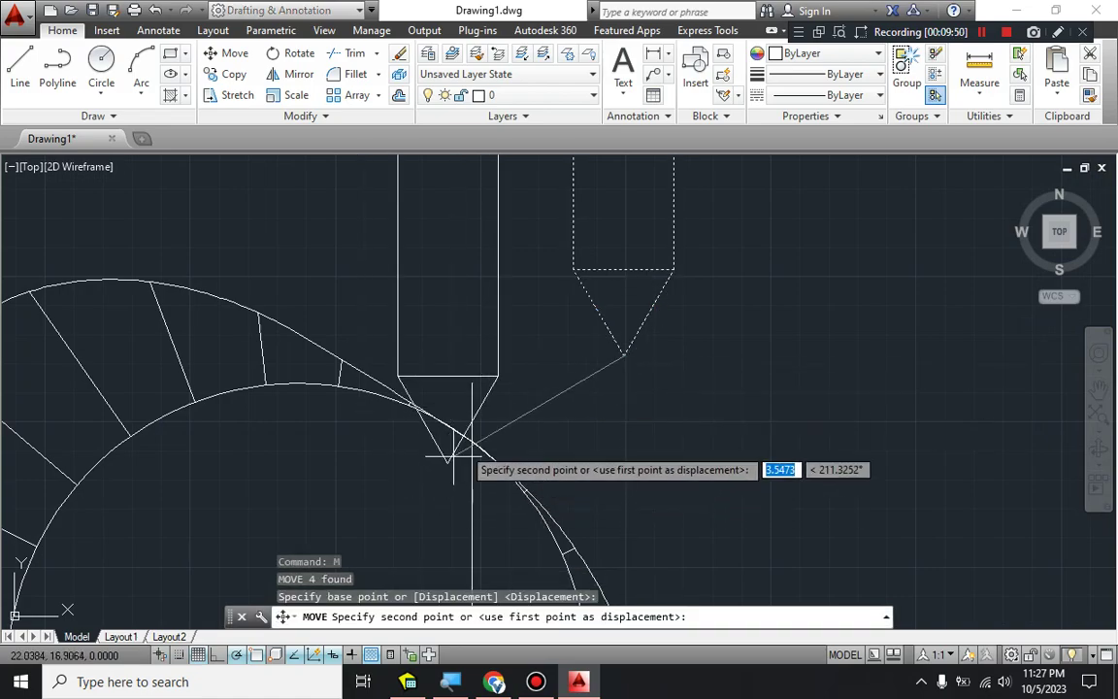
click(473, 440)
key(Escape)
Erase the vertical construction line below the follower's tip and show the full cam and follower
click(474, 475)
key(Delete)
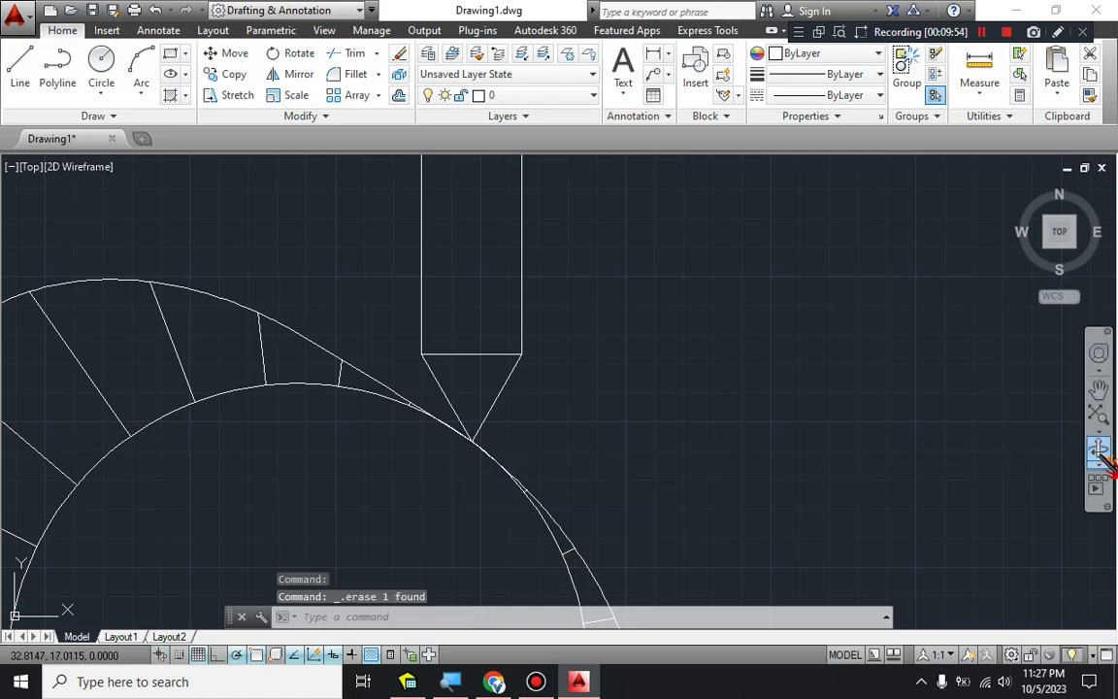
click(1100, 449)
scroll(690, 450, down, 3)
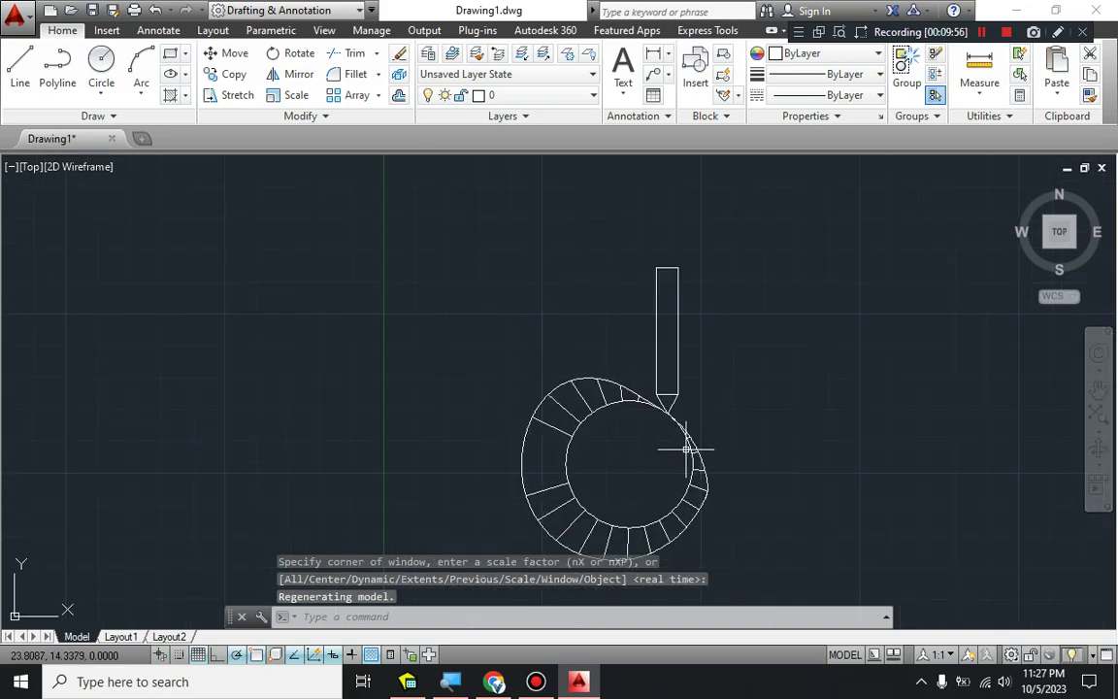